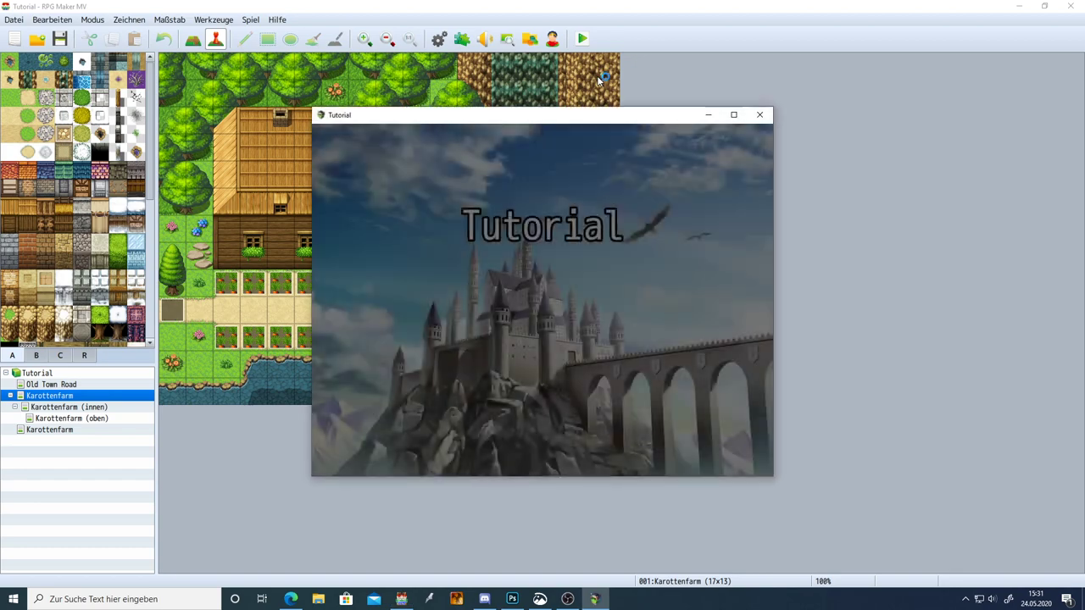
Step: Start the game in the playtest and walk the party west from the carrot farm to the Old Town Road map
key(Return)
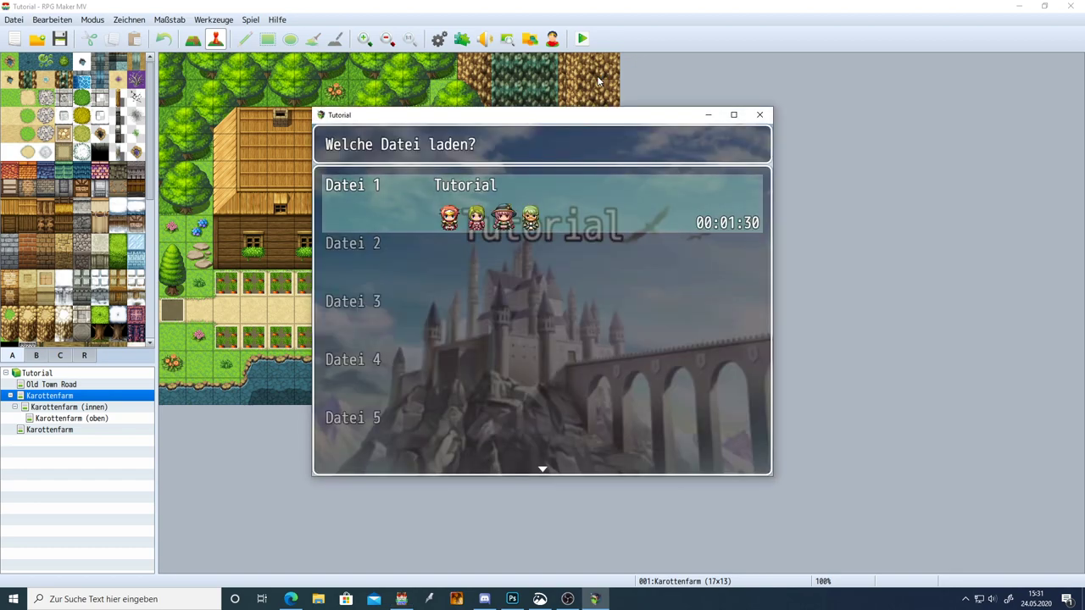
key(Escape)
key(Return)
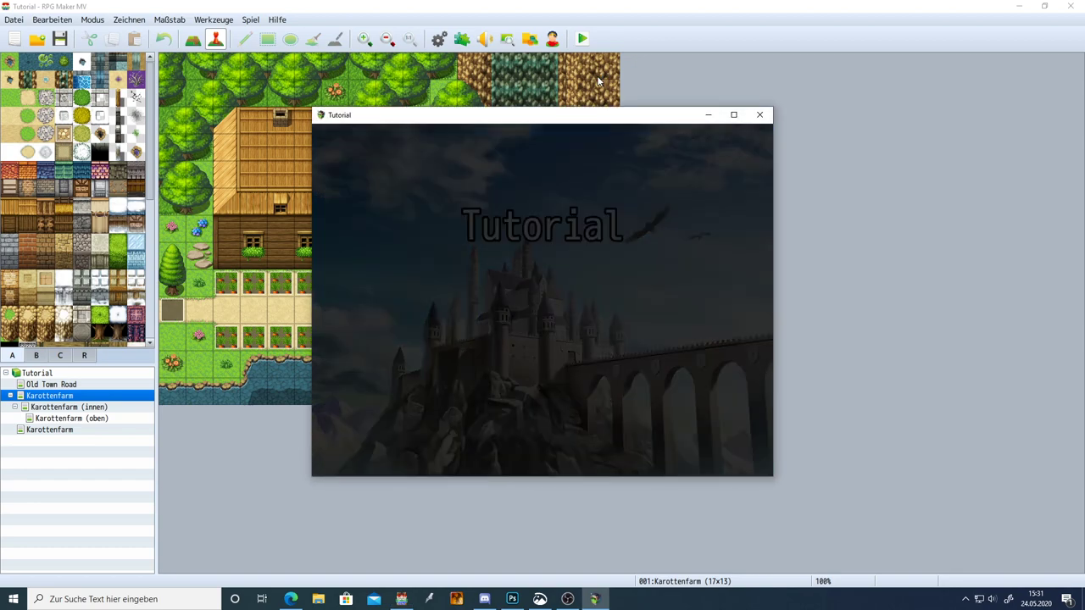
key(Left)
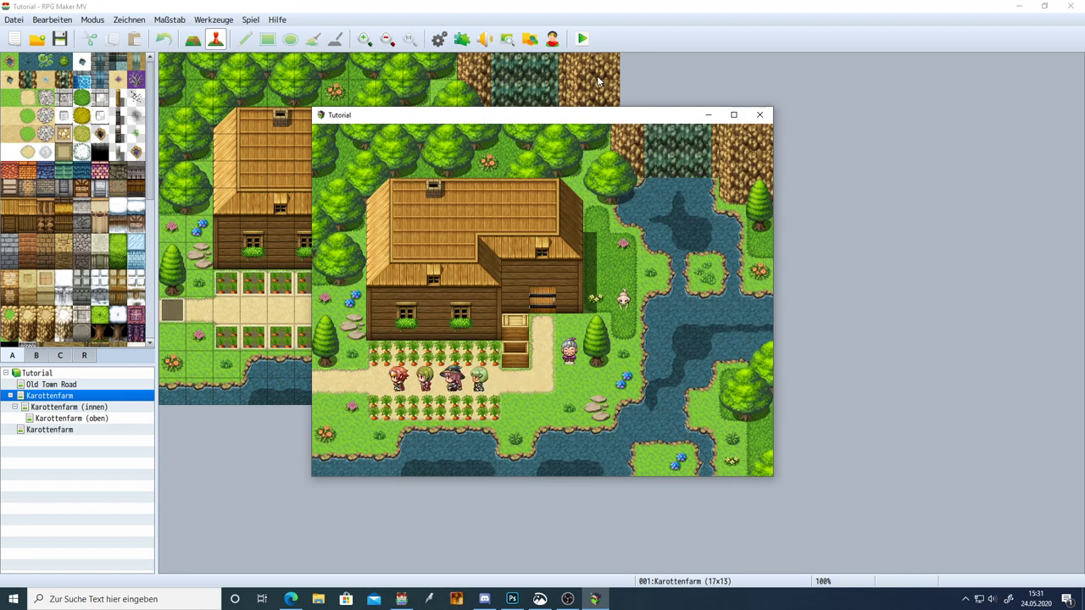
key(Left)
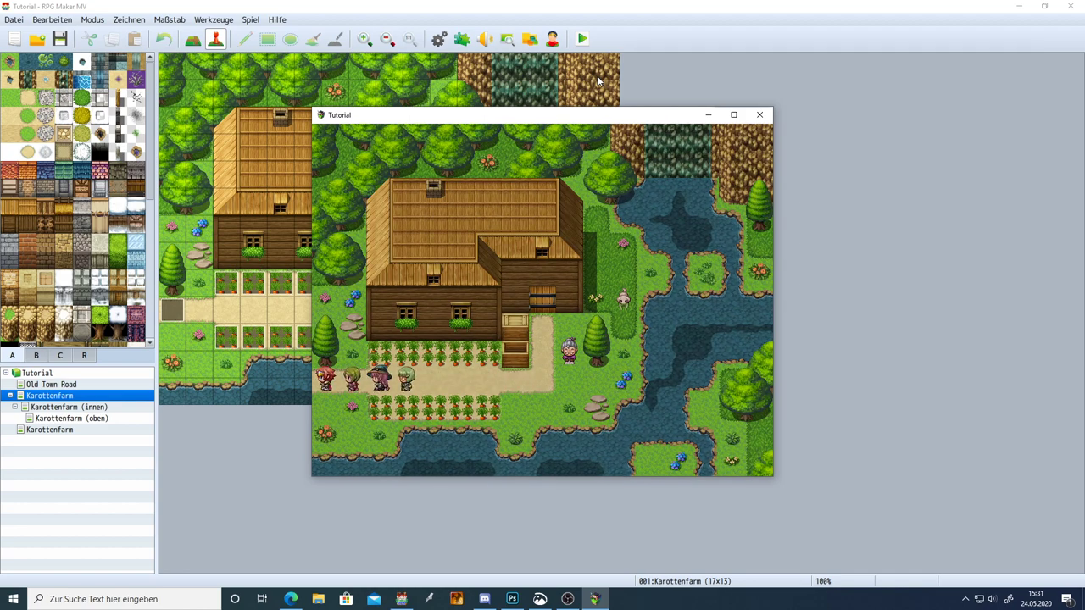
key(Left)
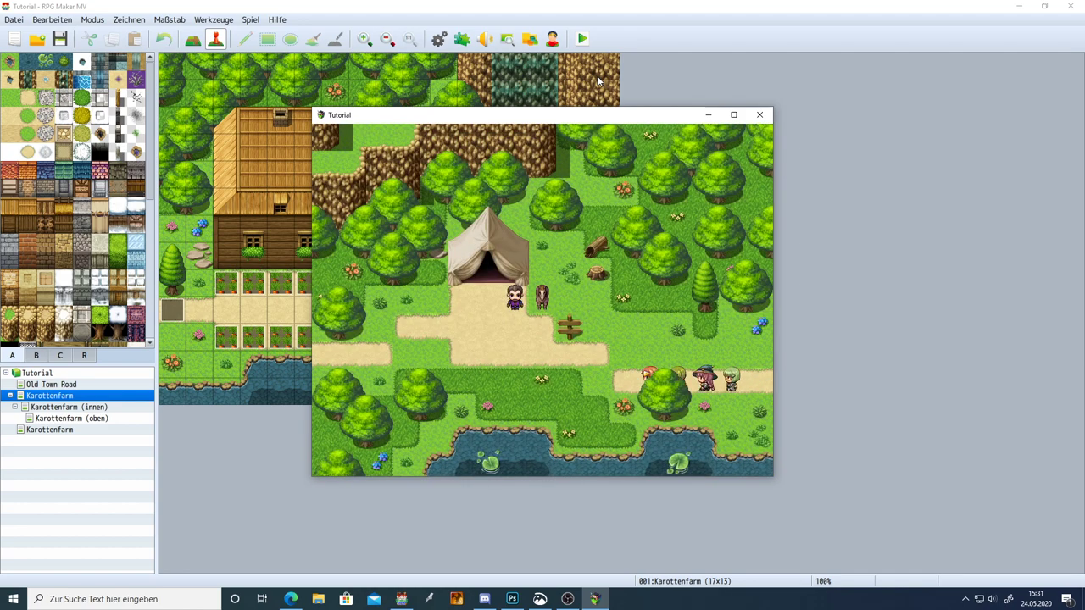
Step: Walk the party back to the carrot farm and into the farmhouse to test the map transfers
key(Right)
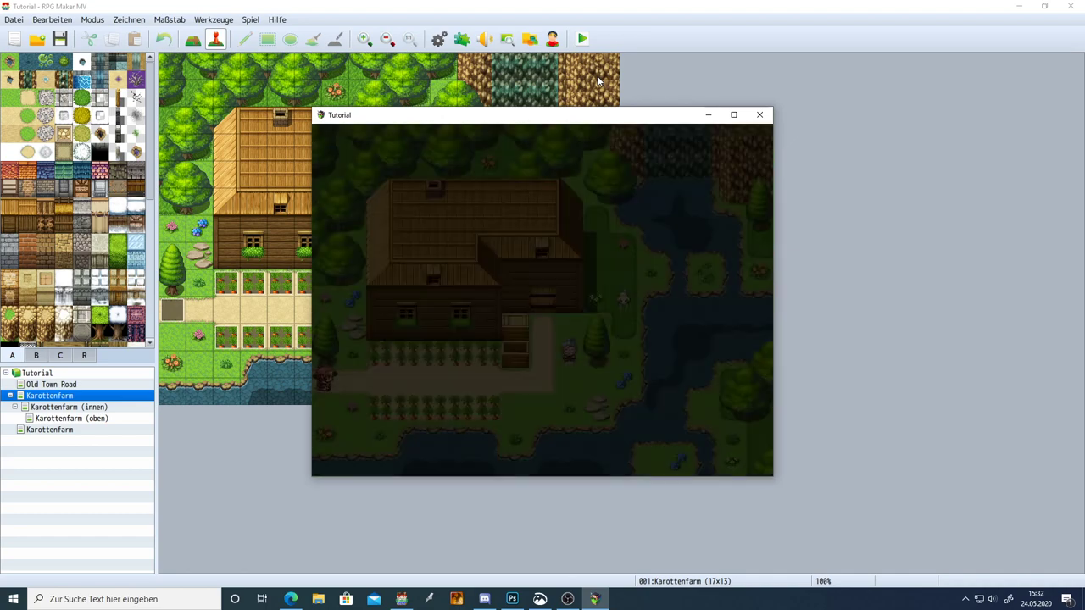
key(Right)
key(Right)
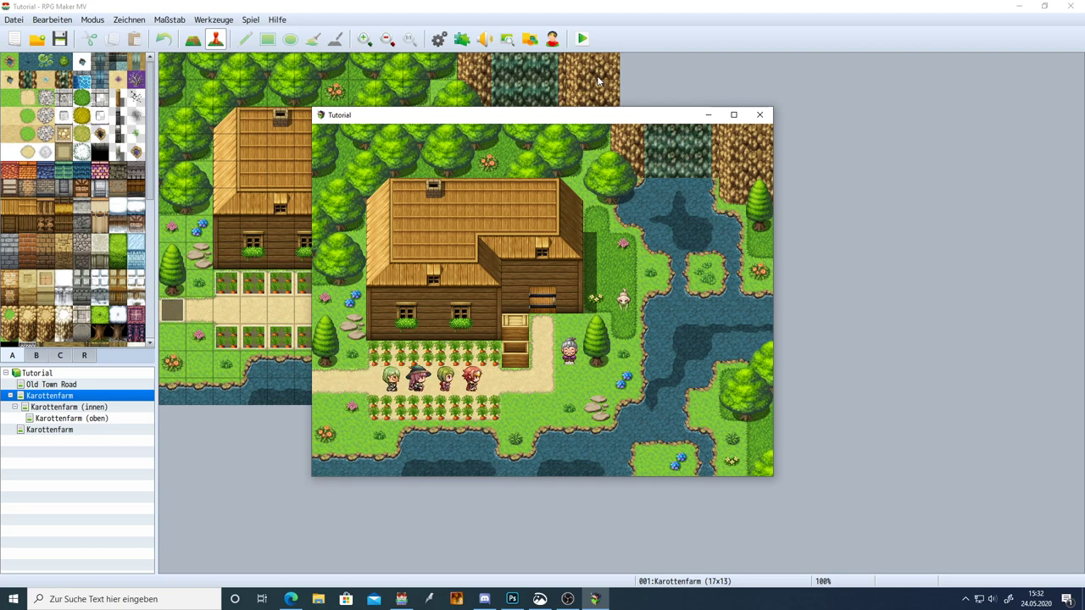
key(Up)
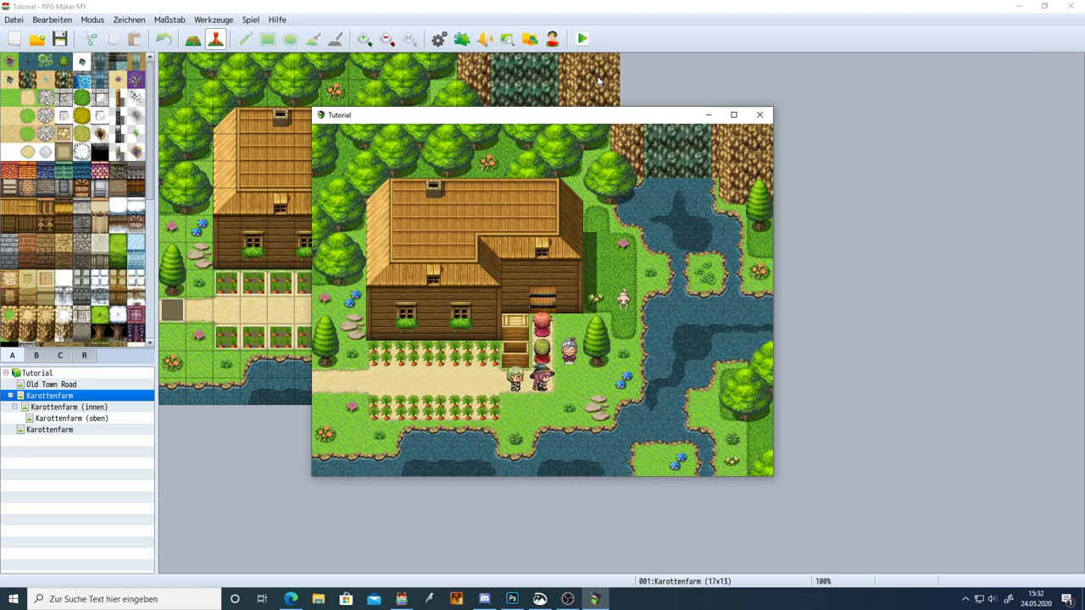
key(Up)
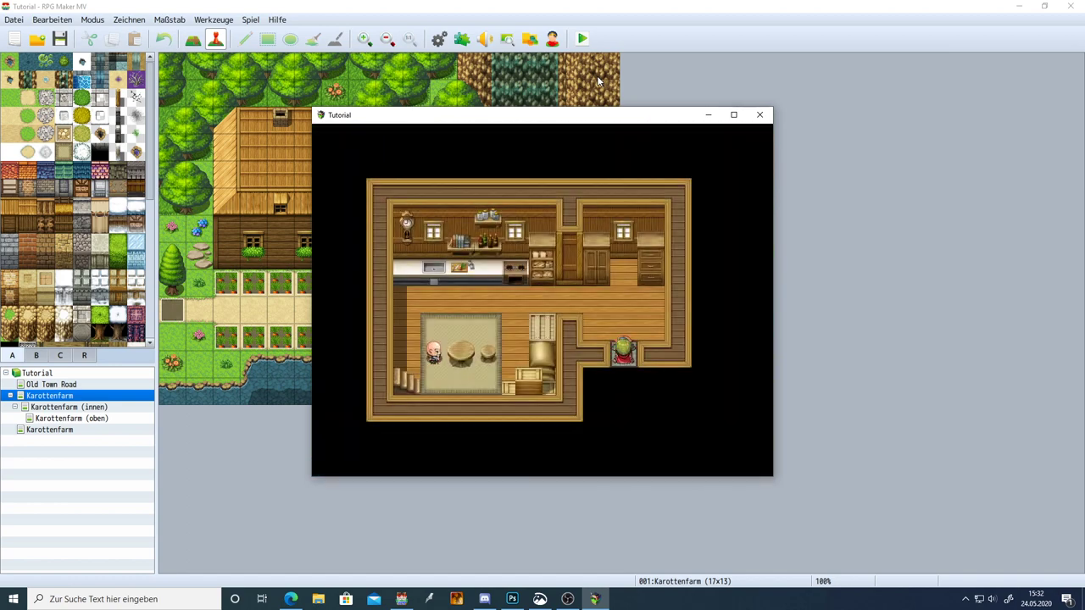
key(Up)
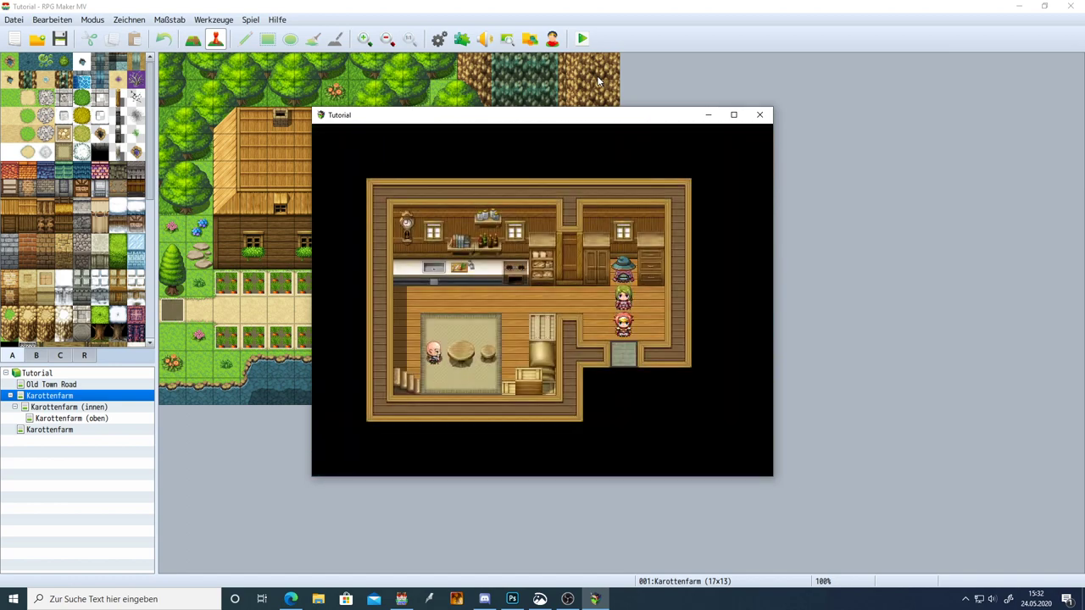
Step: Leave the farmhouse, walk the party along the farm path, and close the playtest
key(Down)
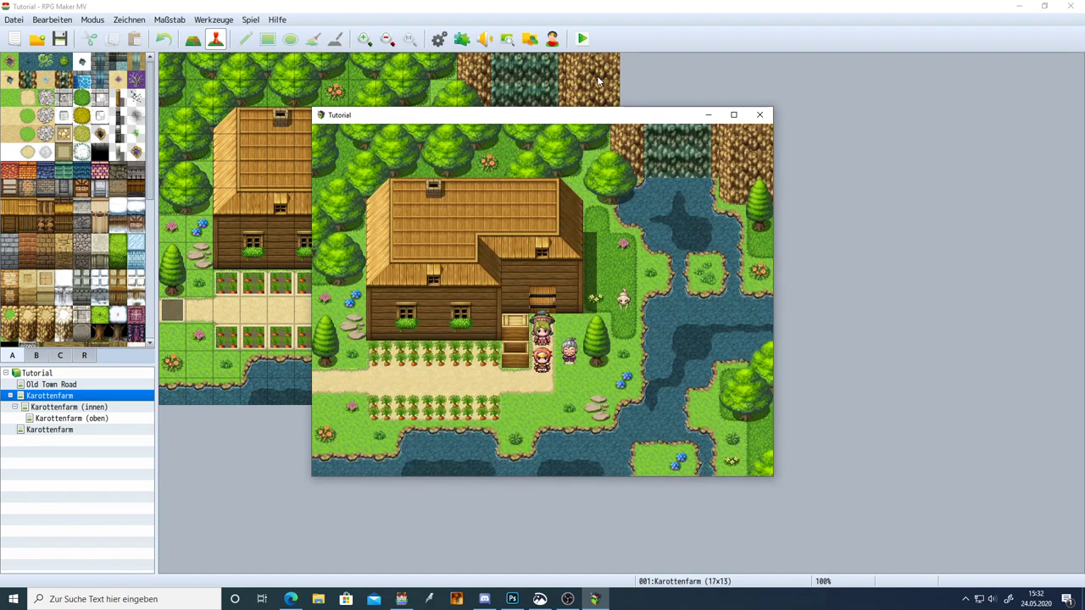
key(Down)
key(Left)
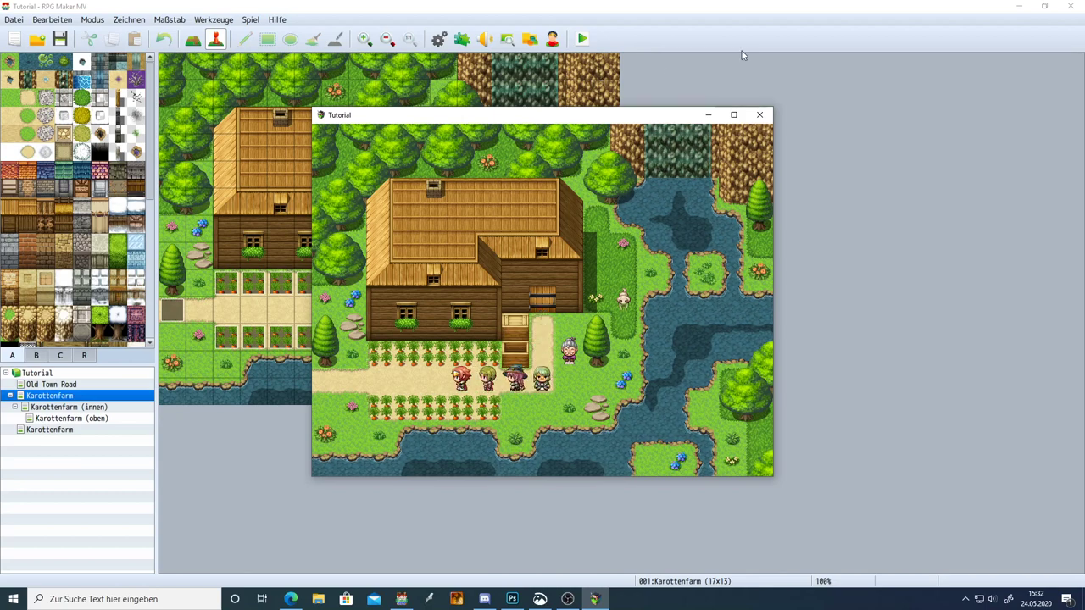
click(759, 114)
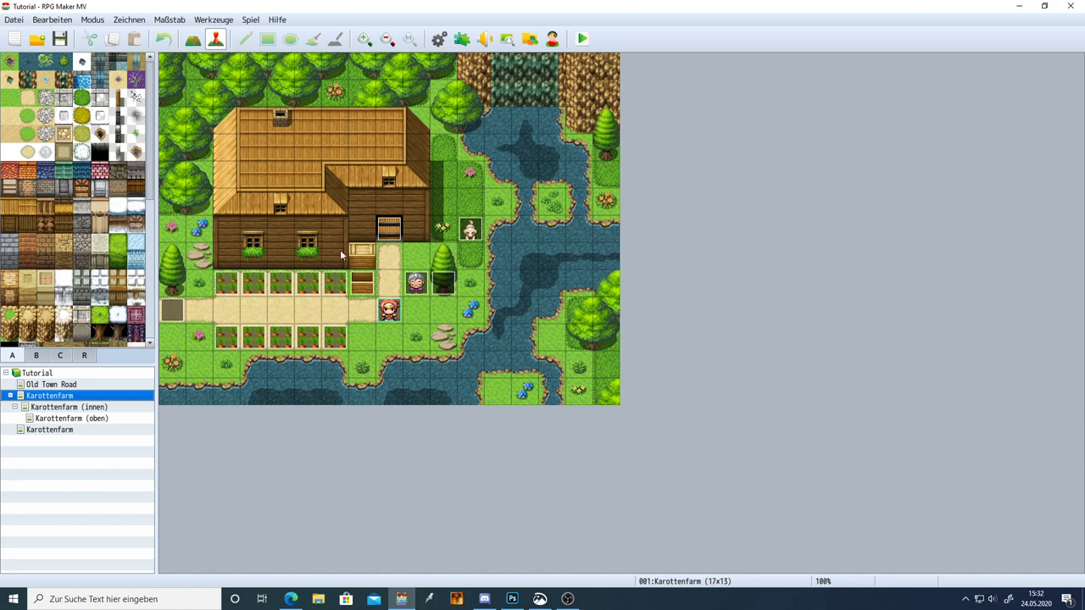
Step: Check the BGM autoplay setting in the map properties of Karottenfarm (innen) and close them without changes
click(79, 410)
right_click(79, 410)
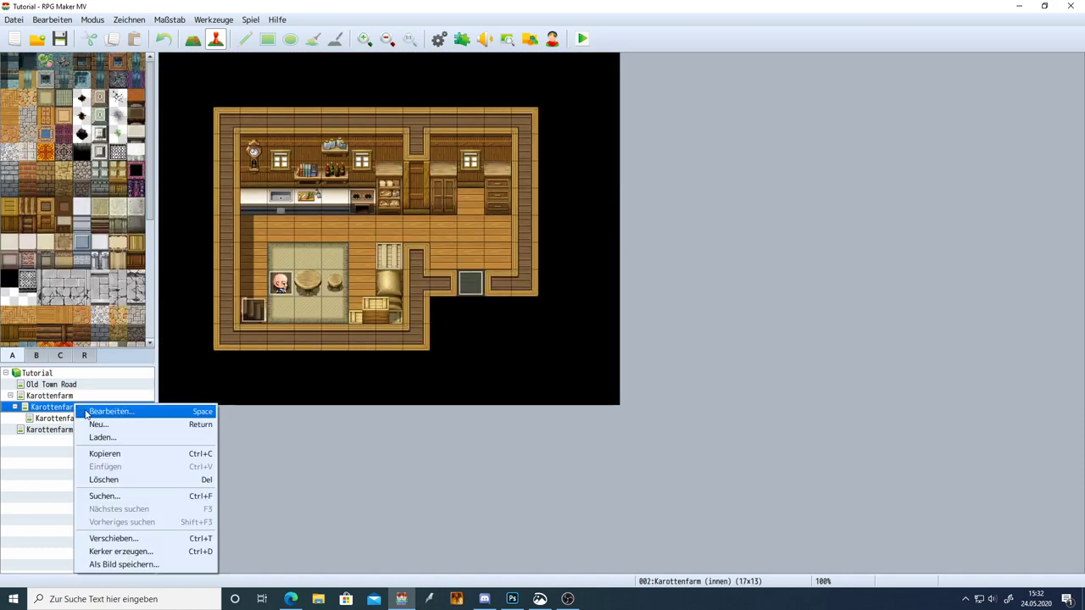
click(105, 412)
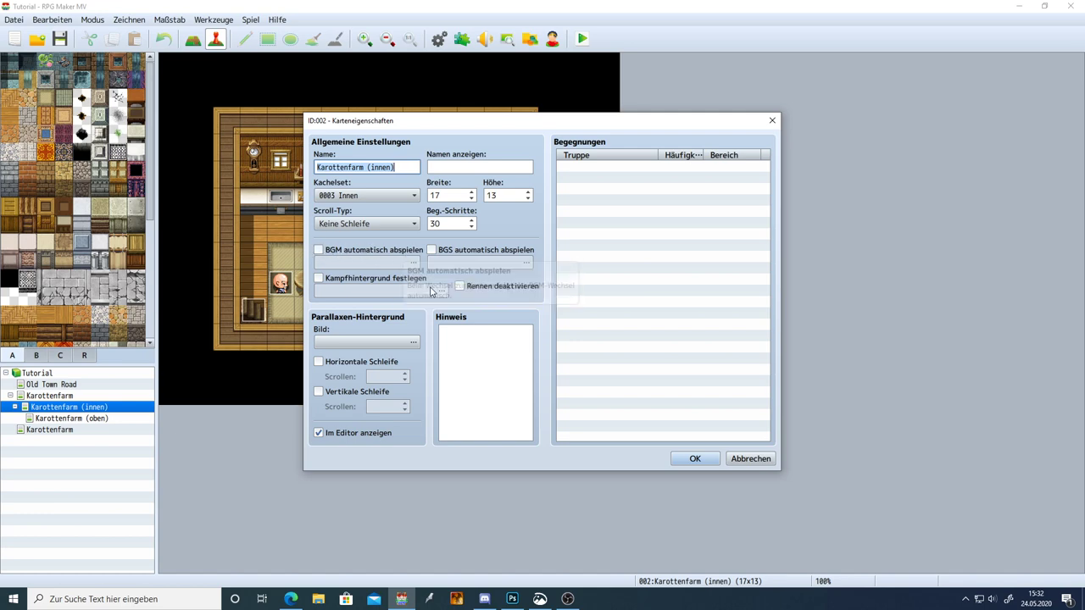
click(749, 458)
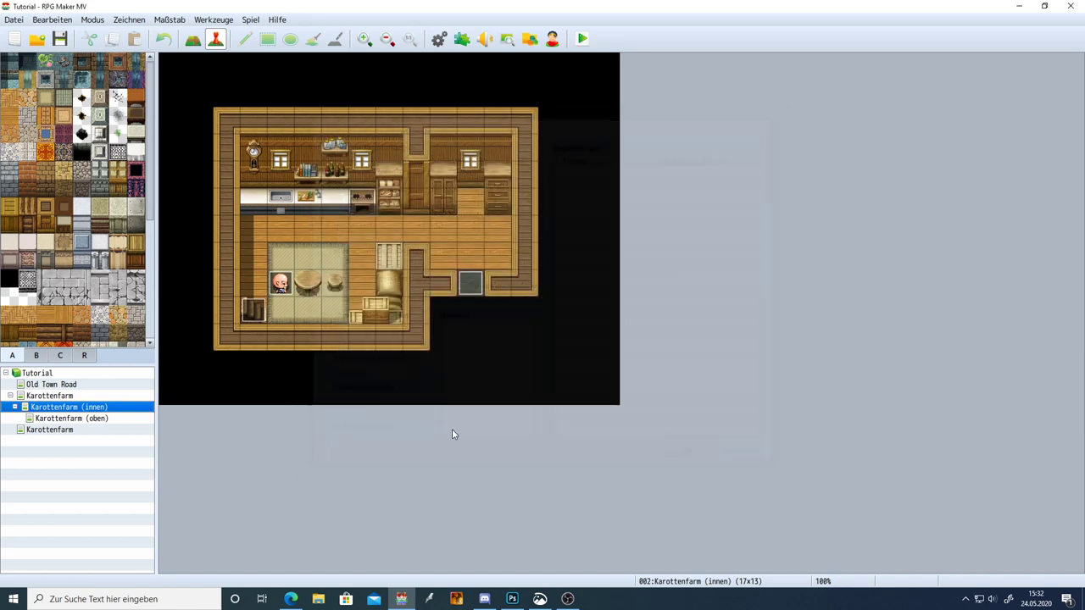
Step: Check the automatic BGM in the map properties of Old Town Road and close them
click(73, 386)
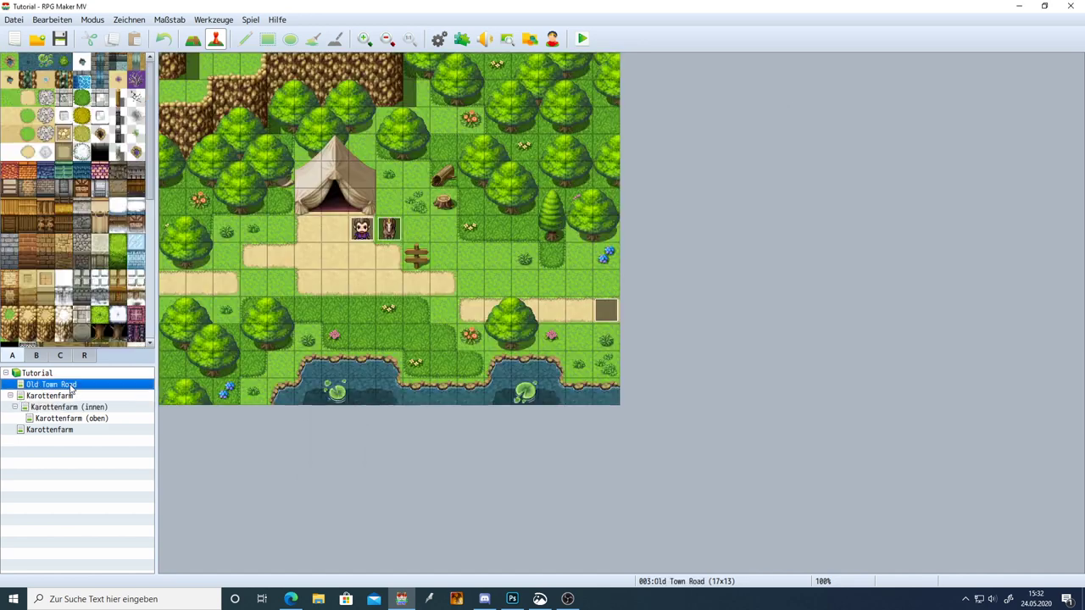
right_click(73, 388)
click(95, 393)
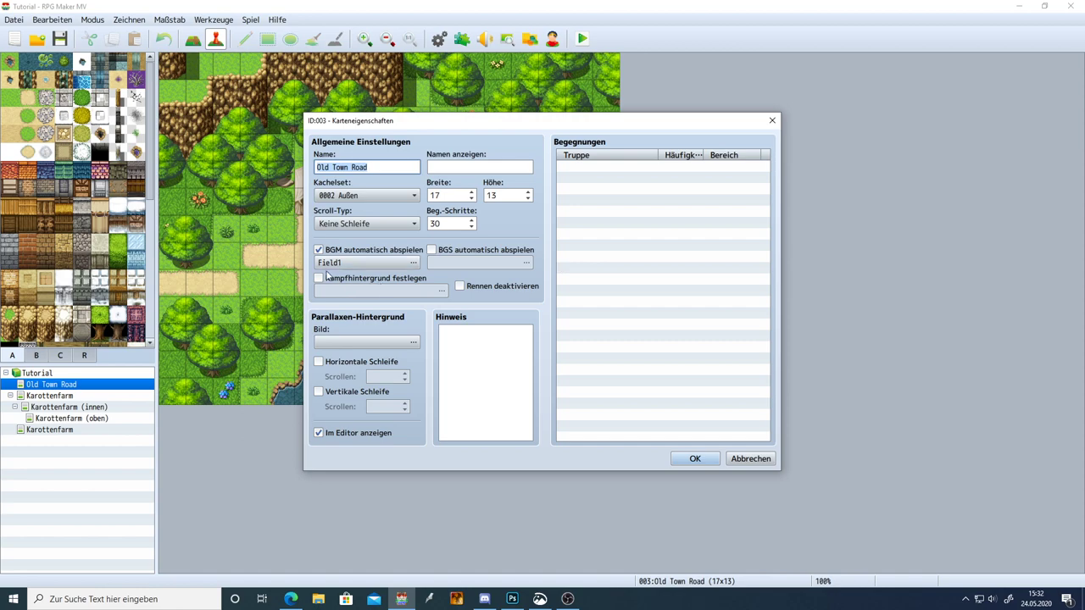
drag(509, 121, 773, 45)
click(959, 383)
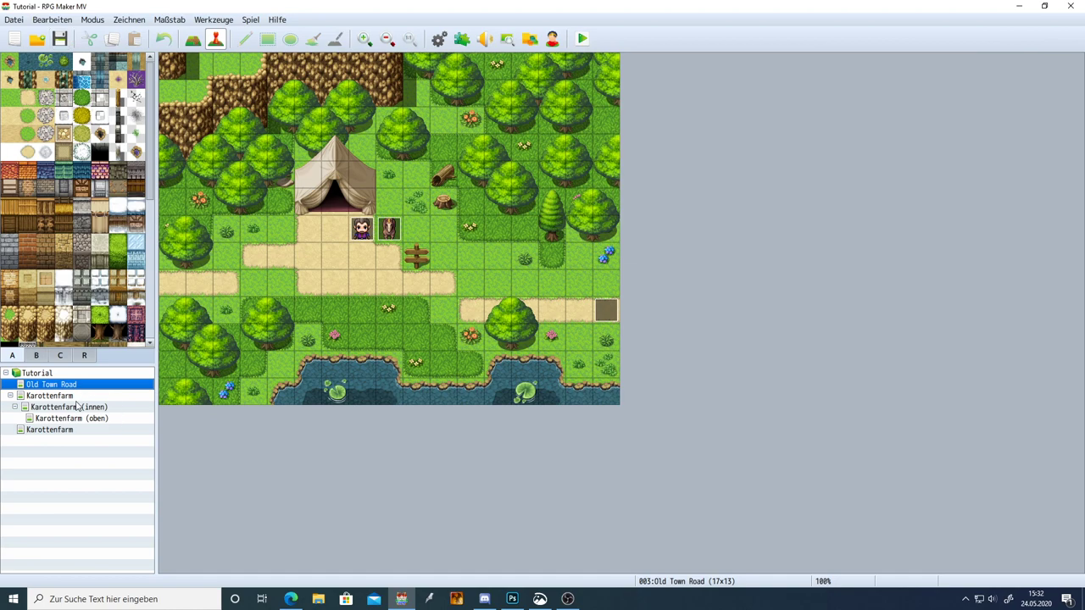
Step: View the Karottenfarm, Karottenfarm (innen) and Karottenfarm (oben) maps in turn
click(50, 395)
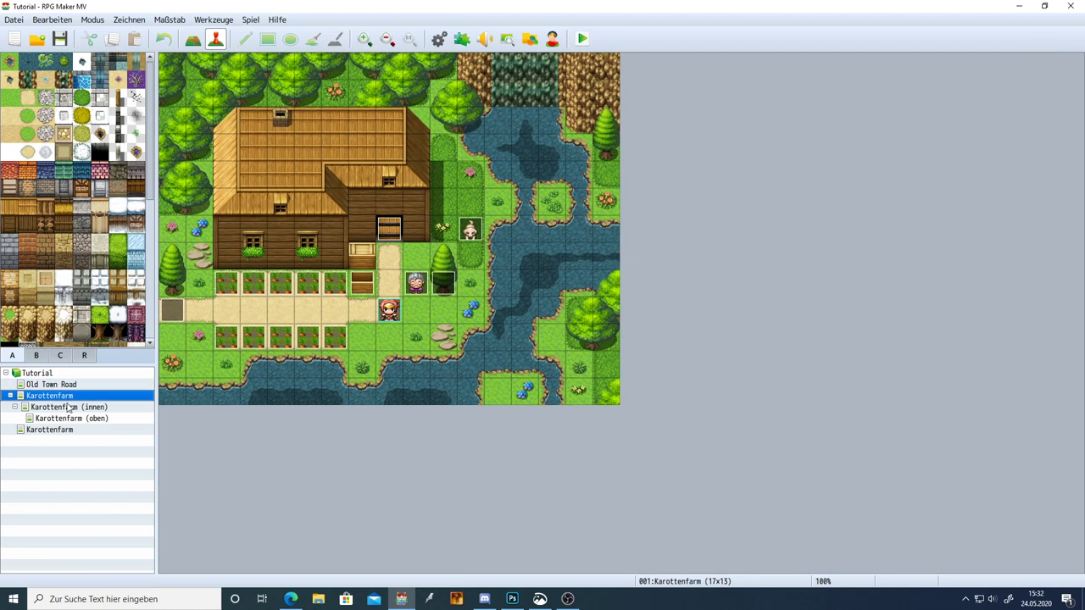
click(71, 408)
click(70, 418)
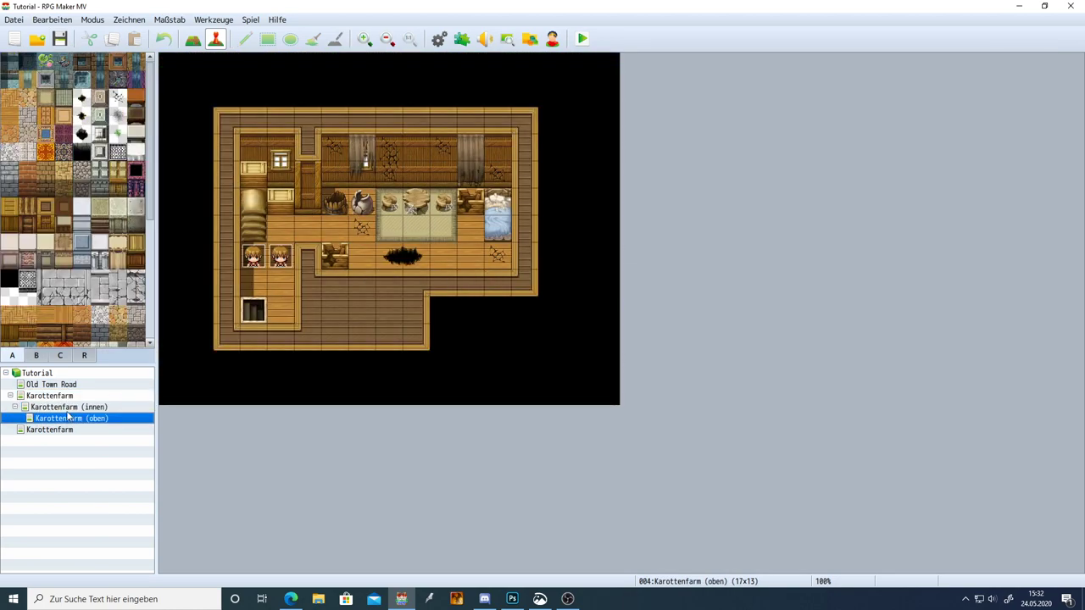
click(66, 407)
click(59, 396)
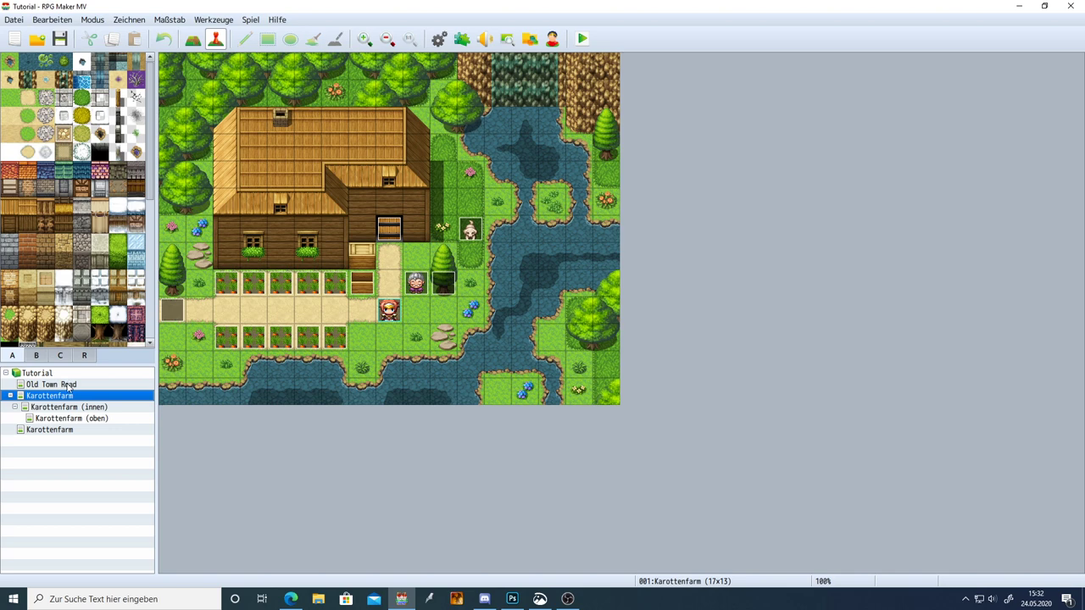
Step: Enable automatic BGM for the Karottenfarm (oben) map, preview the Dungeon1 track and assign it
click(69, 419)
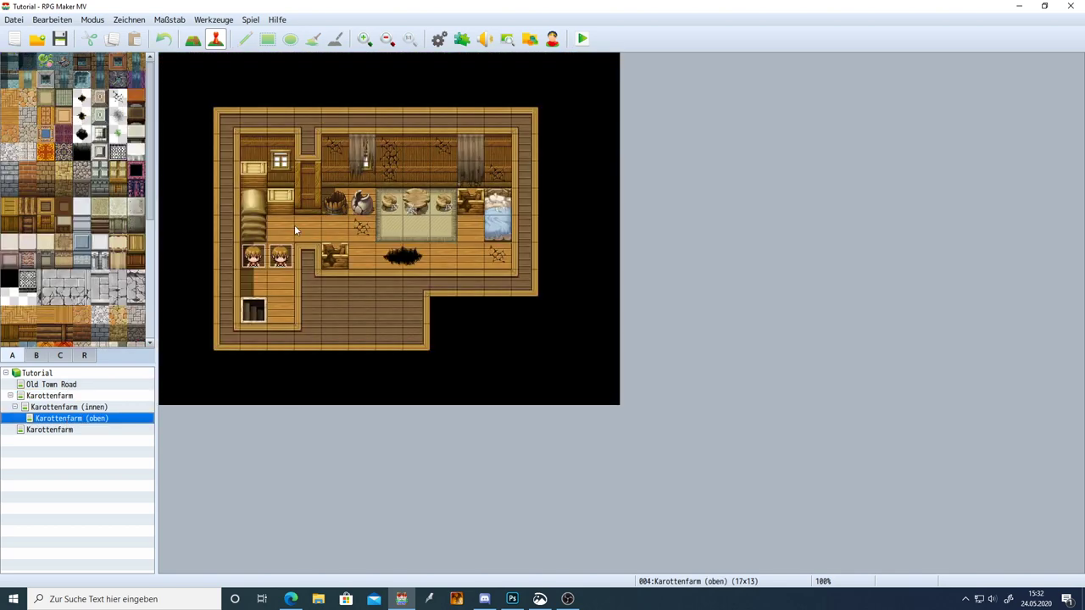
right_click(76, 420)
click(87, 425)
click(391, 261)
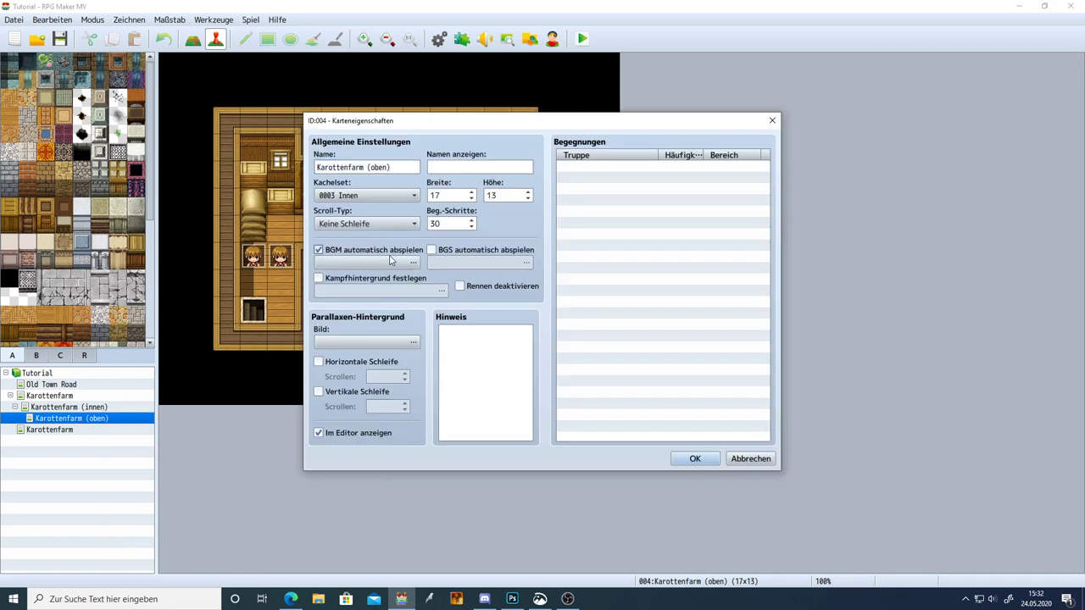
click(389, 262)
click(487, 251)
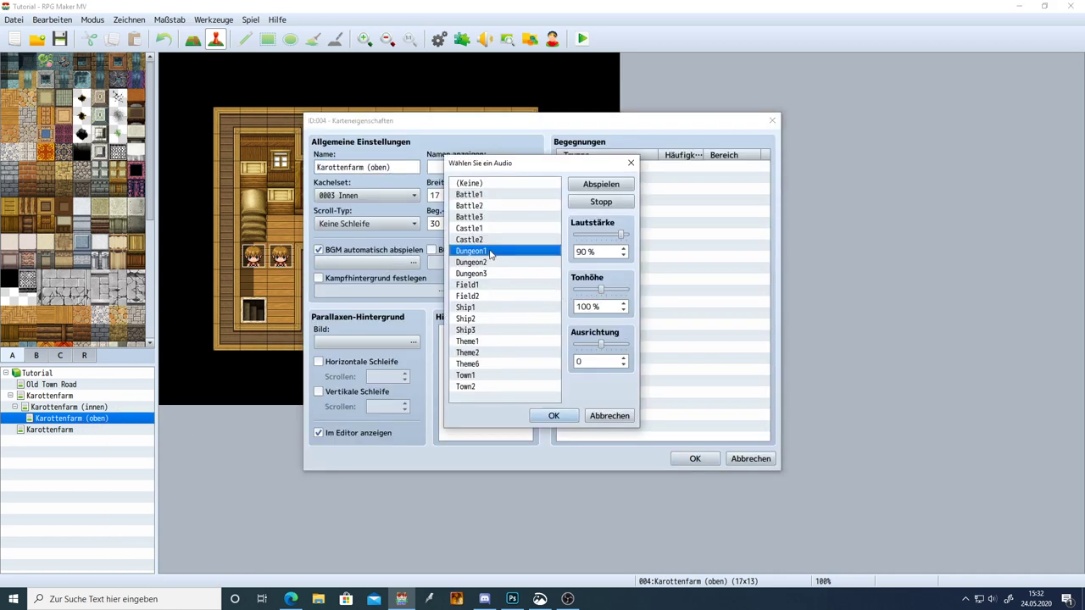
click(599, 184)
click(601, 201)
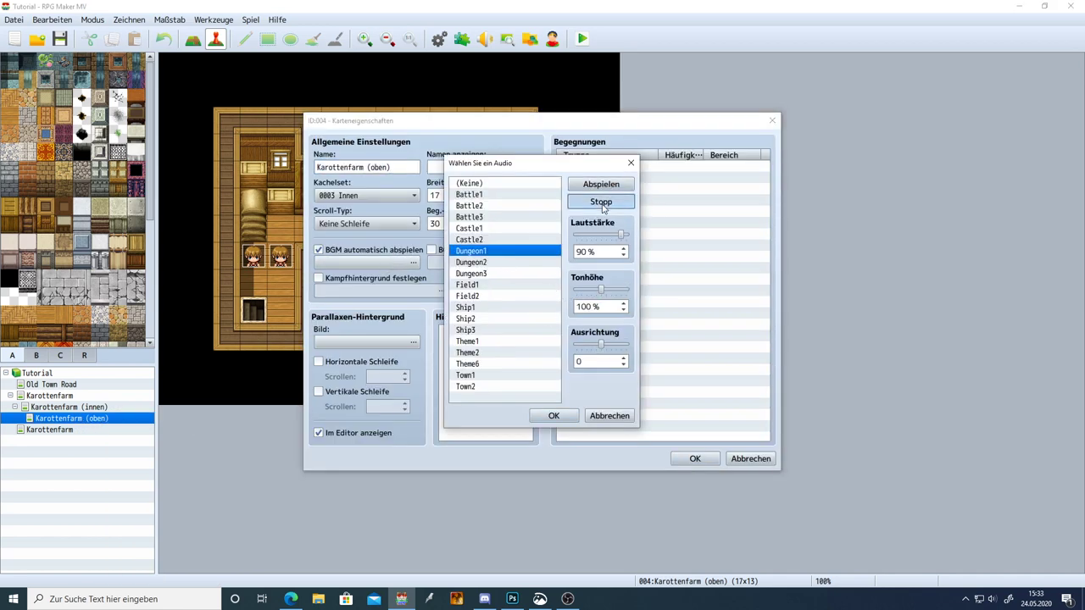
click(555, 415)
click(695, 458)
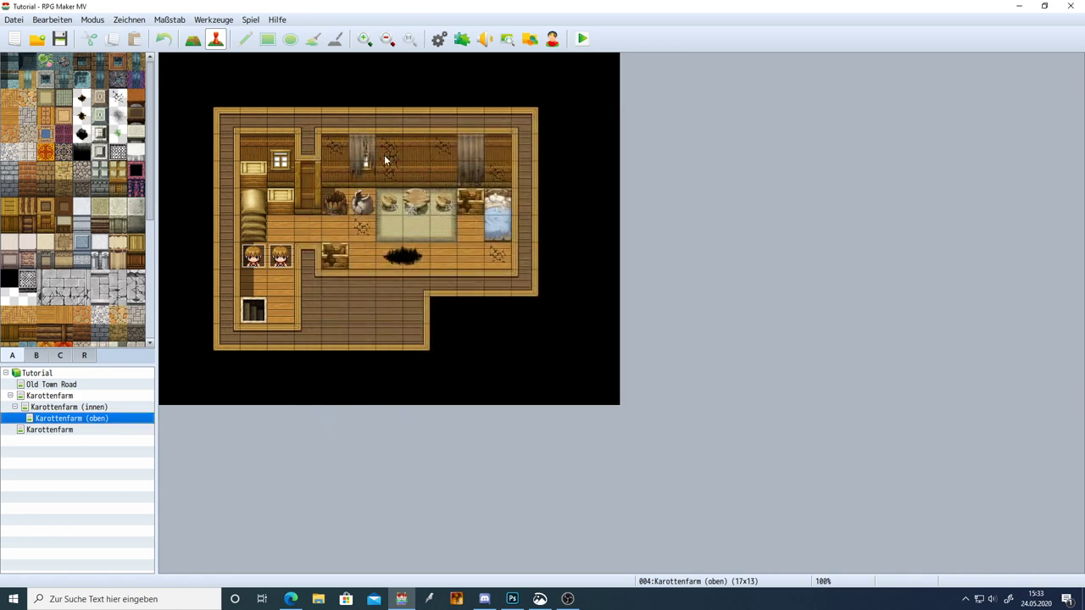
Step: Playtest the game, walk the party through the farmhouse to its stairs, and close the playtest
click(588, 41)
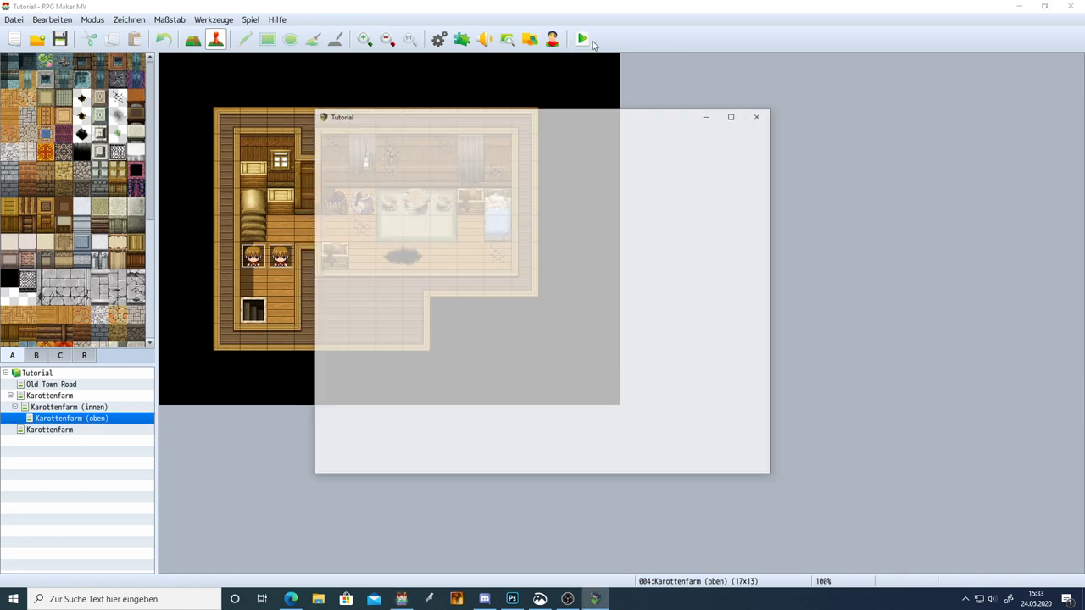
key(Up)
key(Return)
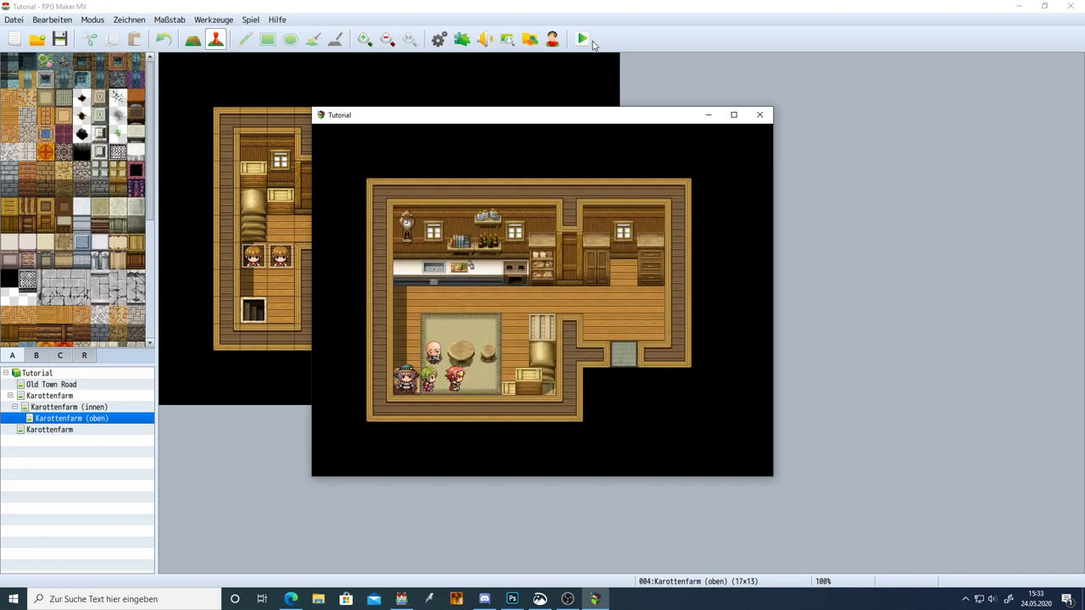
click(759, 114)
Step: Enable automatic BGM playback in the map properties of Karottenfarm (innen)
click(77, 407)
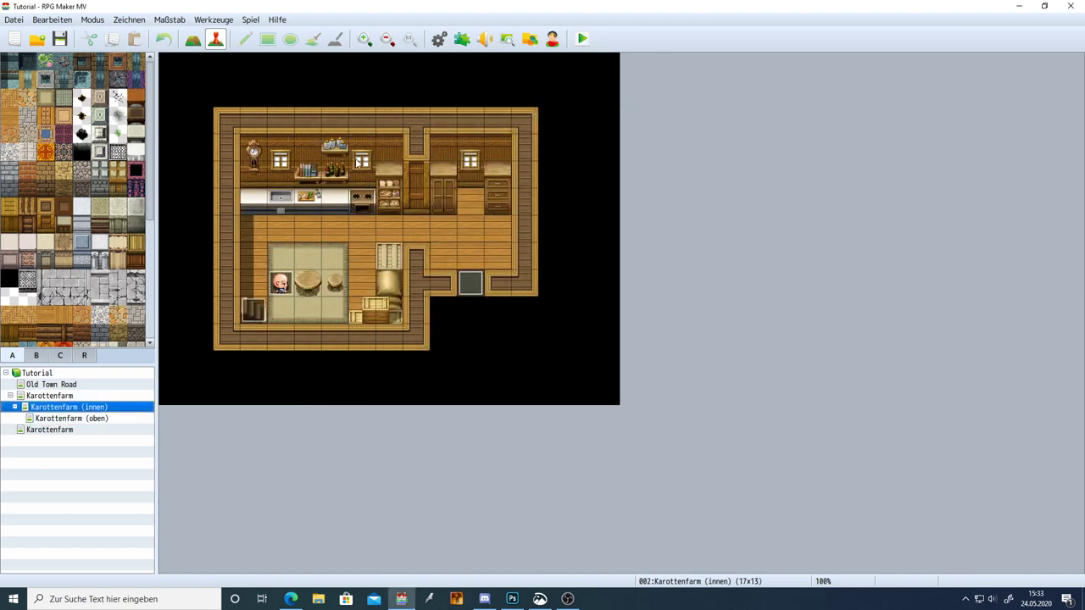
click(51, 395)
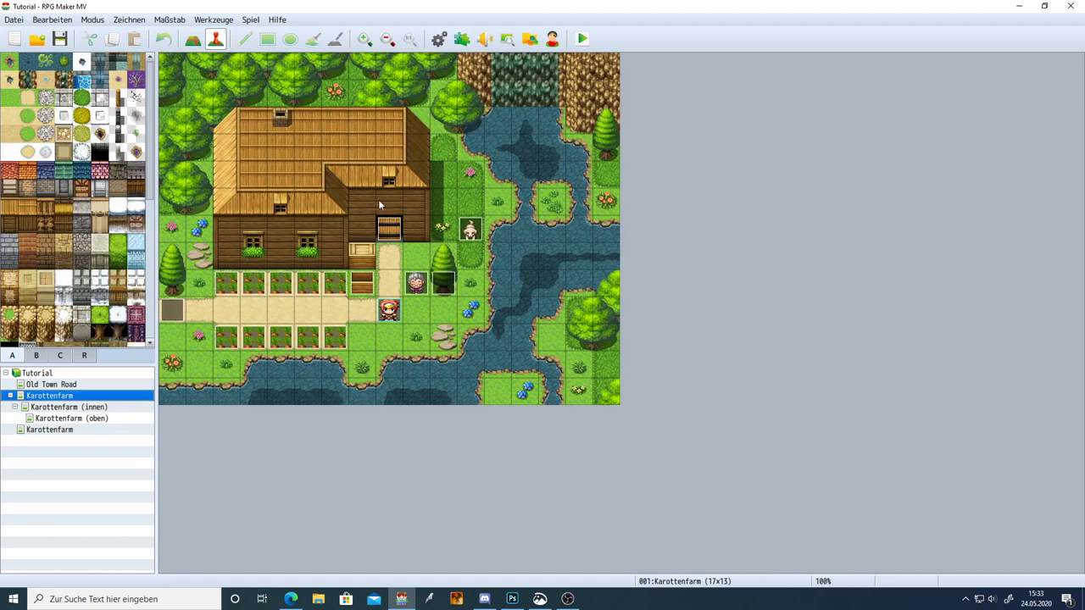
click(65, 407)
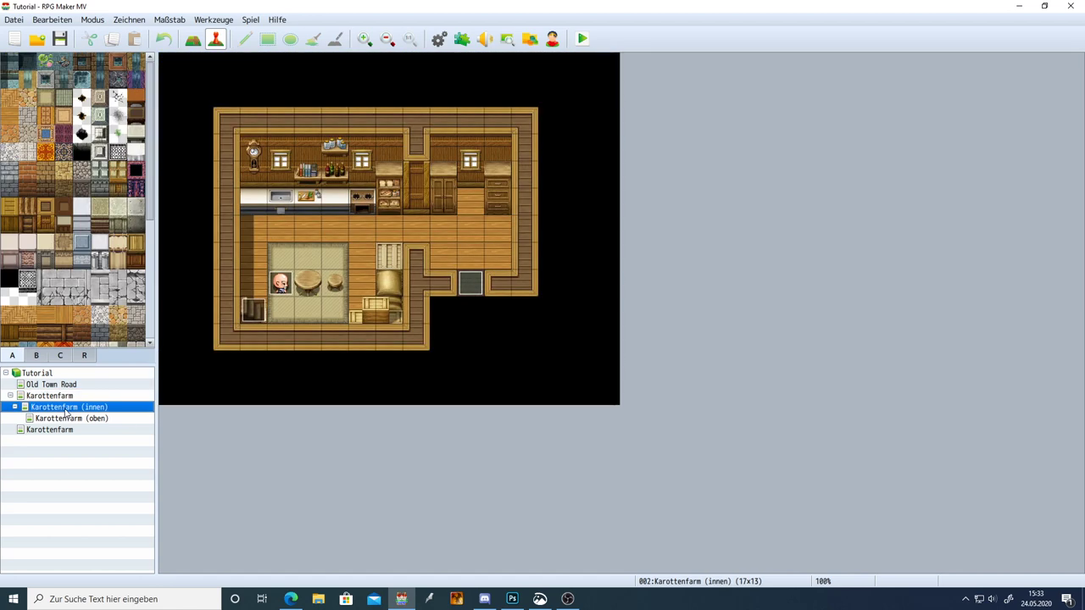
right_click(71, 407)
click(97, 416)
click(365, 251)
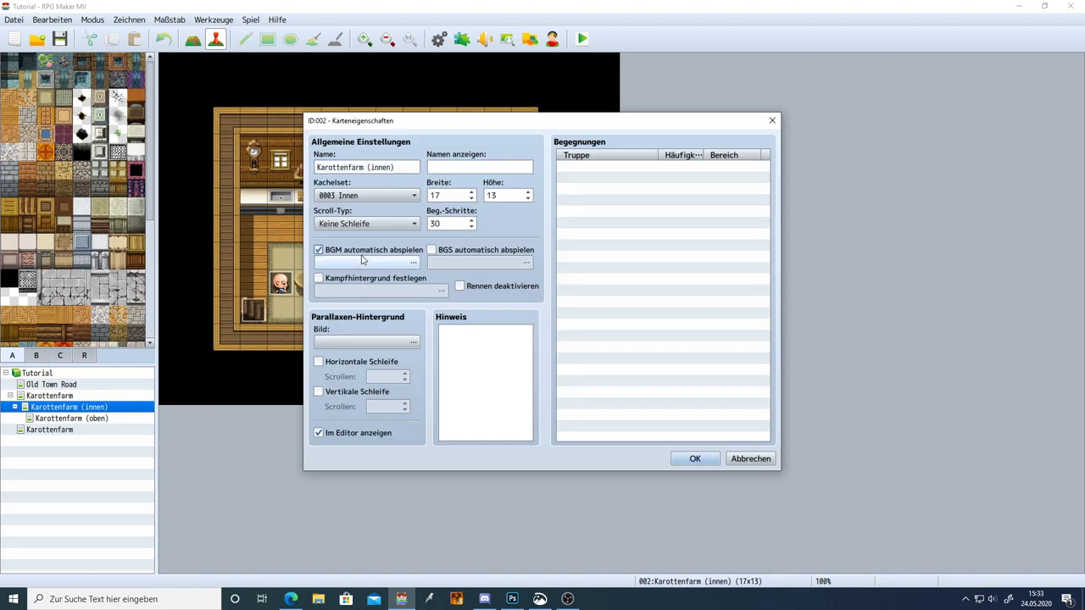
Step: Preview the Town1 track, assign it as the BGM of Karottenfarm (innen) and confirm the map properties
click(369, 263)
click(475, 375)
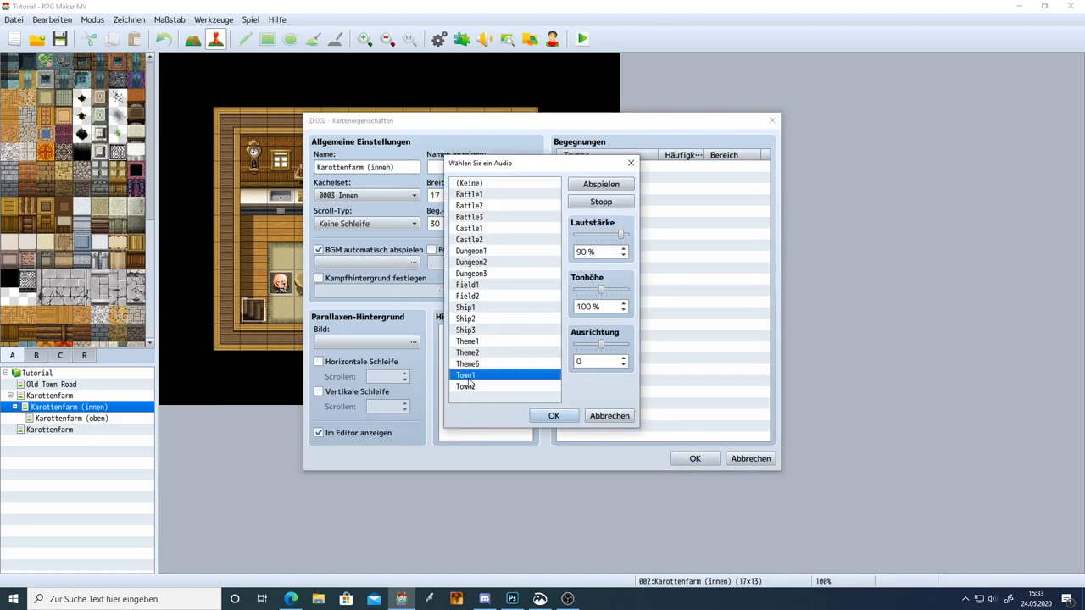
click(597, 187)
click(601, 201)
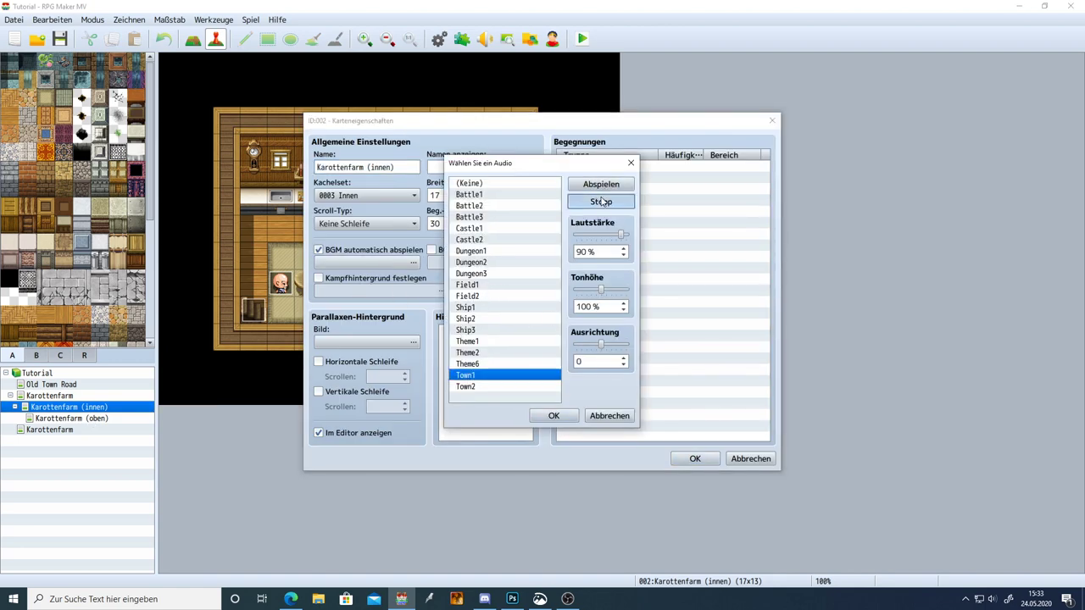
click(553, 416)
key(Return)
Step: Select the outdoor Karottenfarm map, launch a playtest and start a new game
click(70, 396)
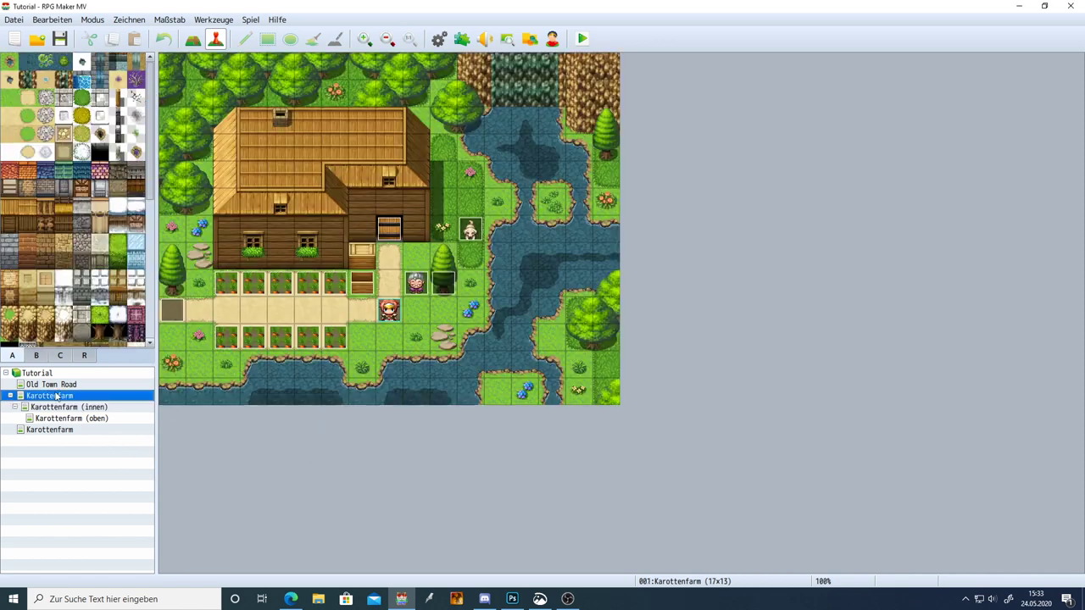
click(59, 384)
key(Down)
click(581, 39)
key(Return)
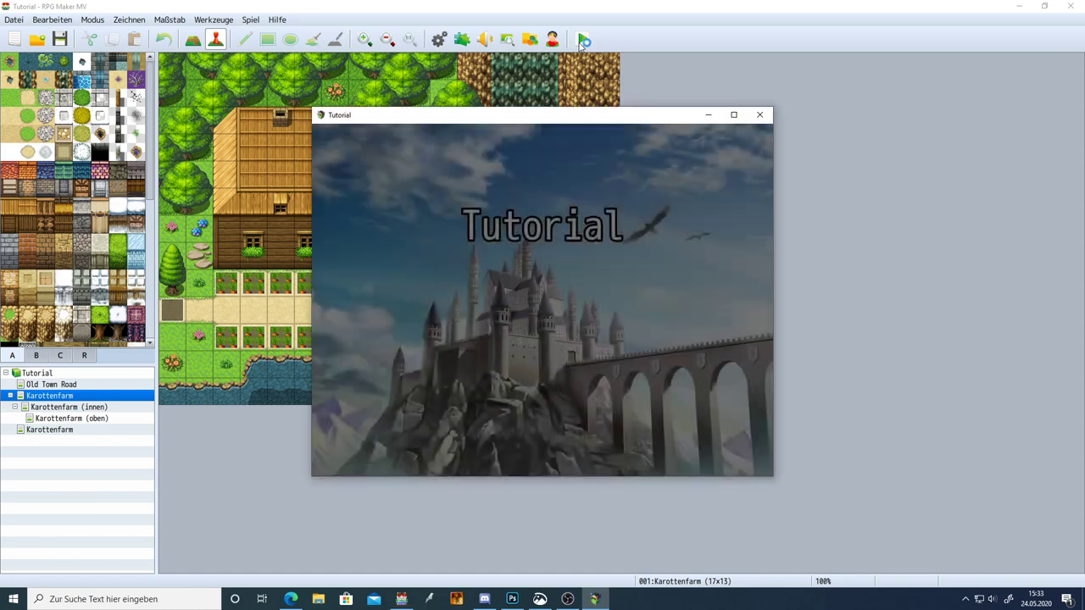
key(Return)
key(Escape)
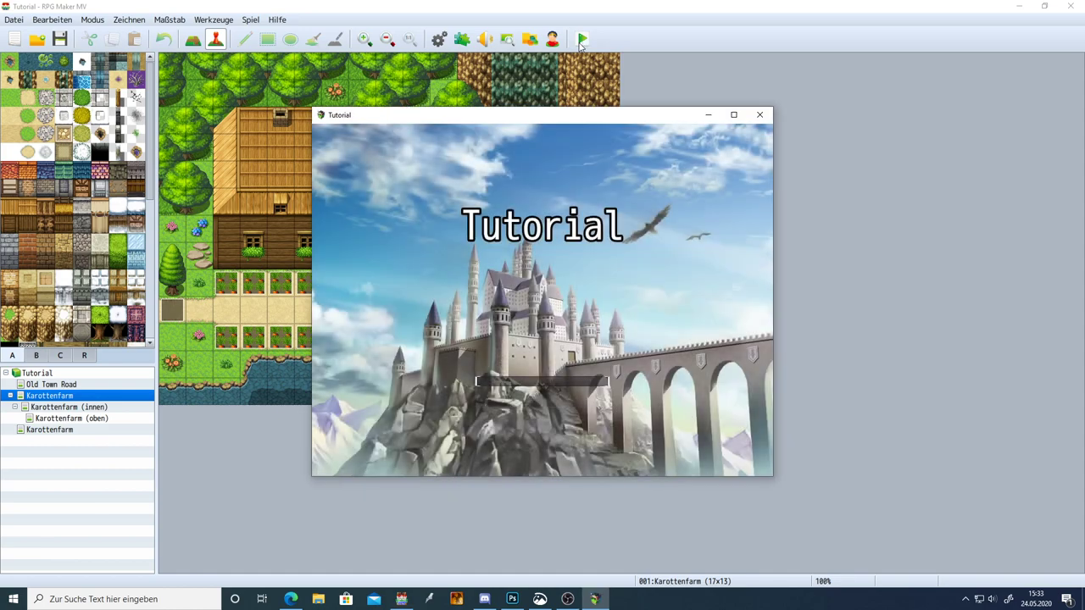
key(Return)
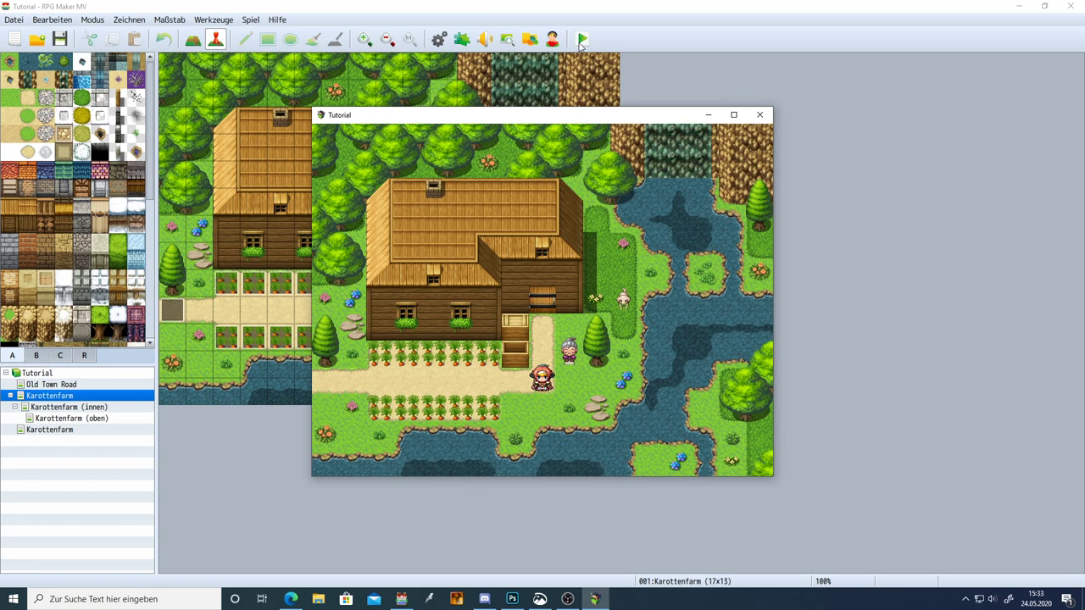
Step: Walk the party up the path and through the farmhouse door to test the music change indoors
key(Up)
key(Up)
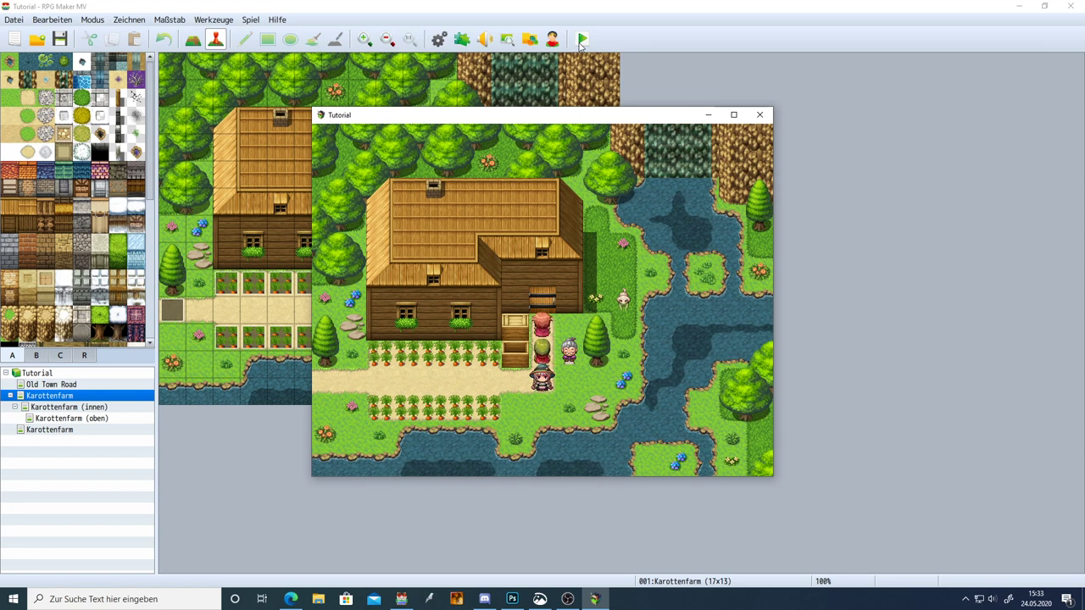
key(Up)
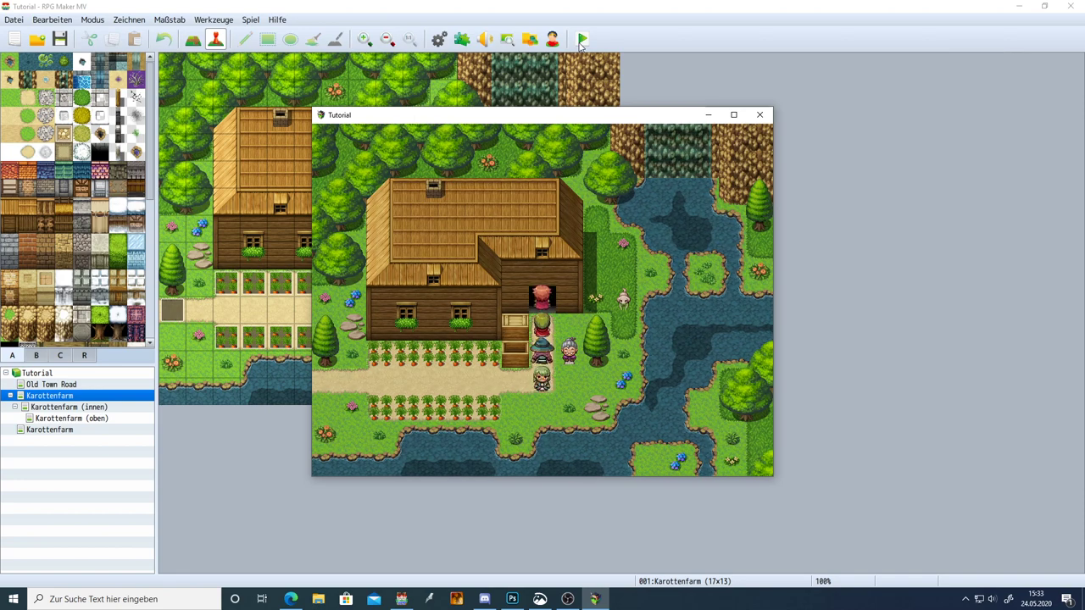
key(Up)
key(Up)
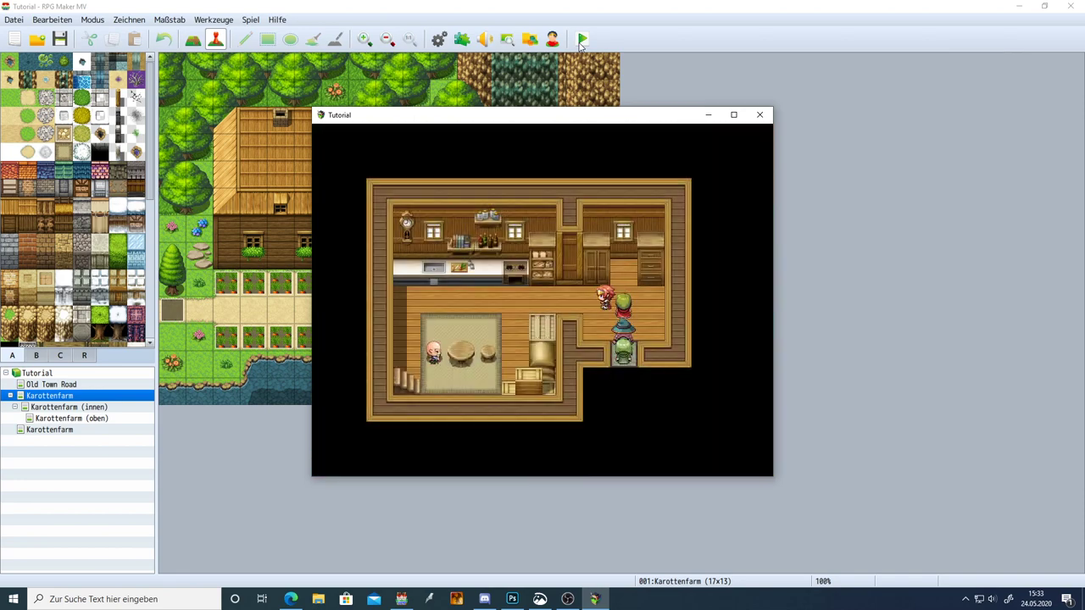
Step: Walk the party past the kitchen and down to the stairs to enter the upper floor
key(Left)
key(Left)
key(Left)
key(Left)
key(Left)
key(Left)
key(Left)
key(Left)
key(Left)
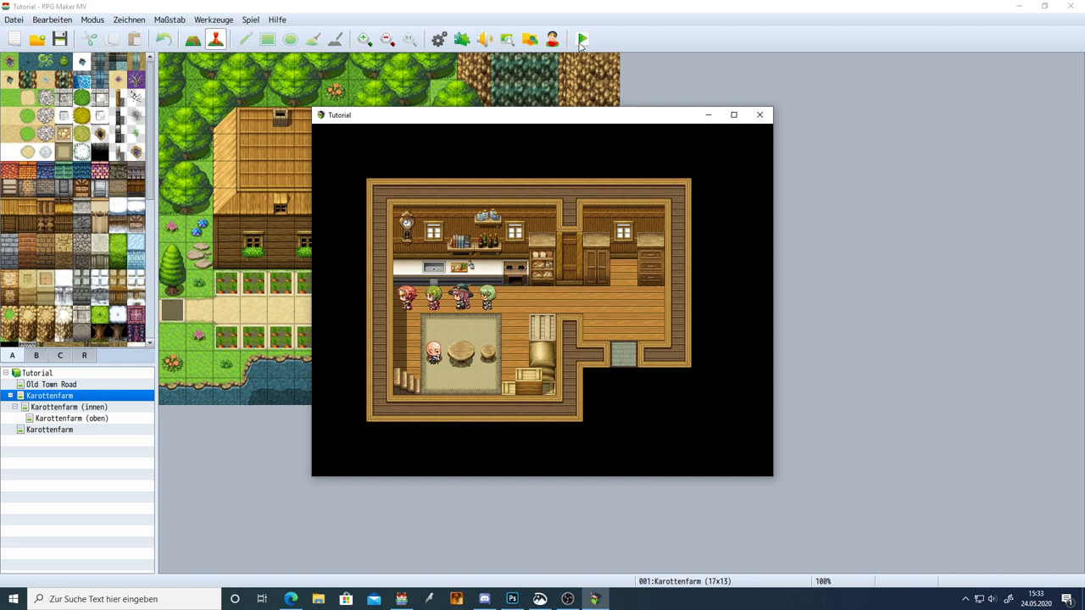
key(Down)
key(Down)
key(Down)
key(Down)
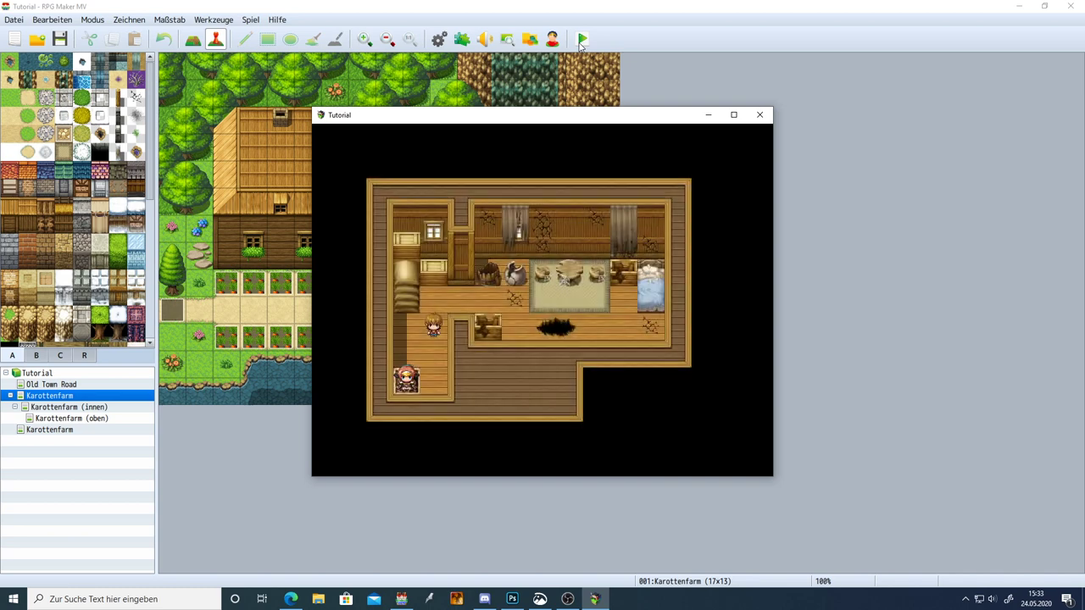
Step: Bring the party back to the ground floor, walk it around the table area and close the playtest
key(Up)
key(Up)
key(Up)
key(Up)
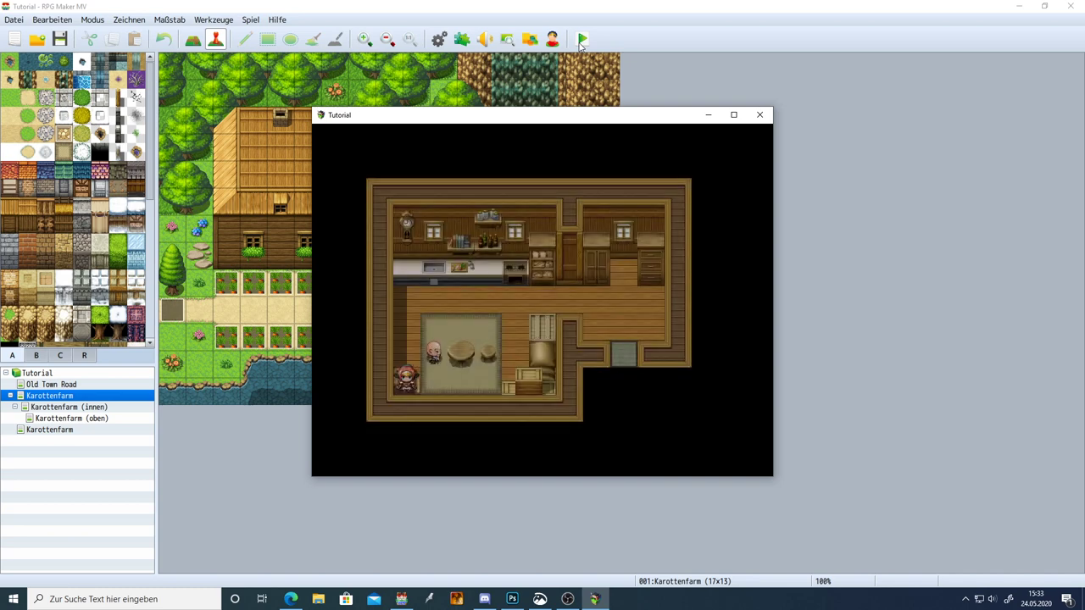
key(Right)
key(Right)
key(Right)
key(Right)
key(Right)
key(Up)
key(Up)
key(Up)
key(Up)
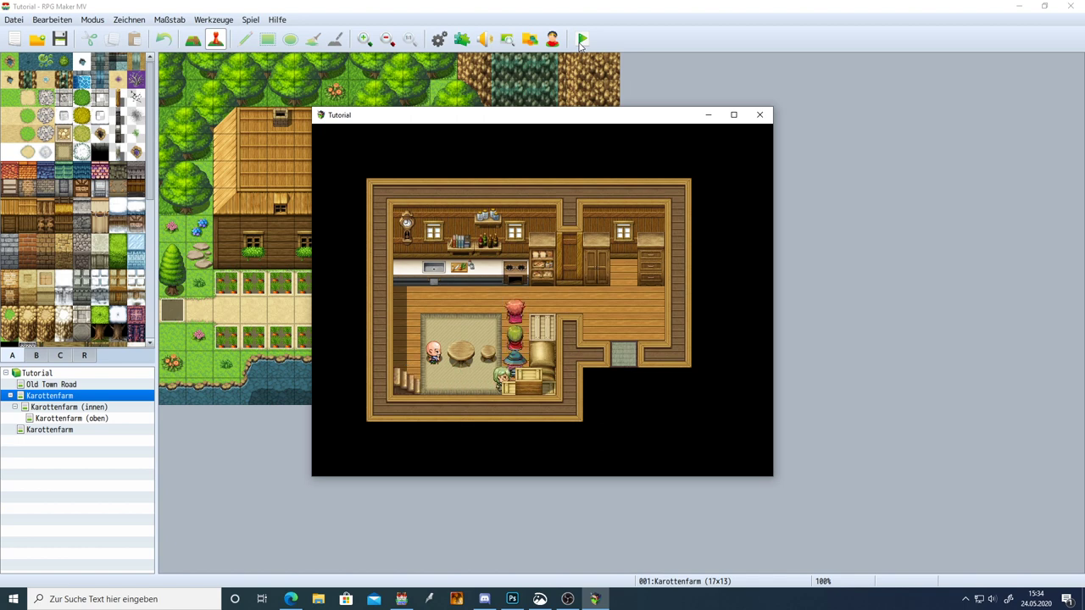
key(Right)
key(alt+F4)
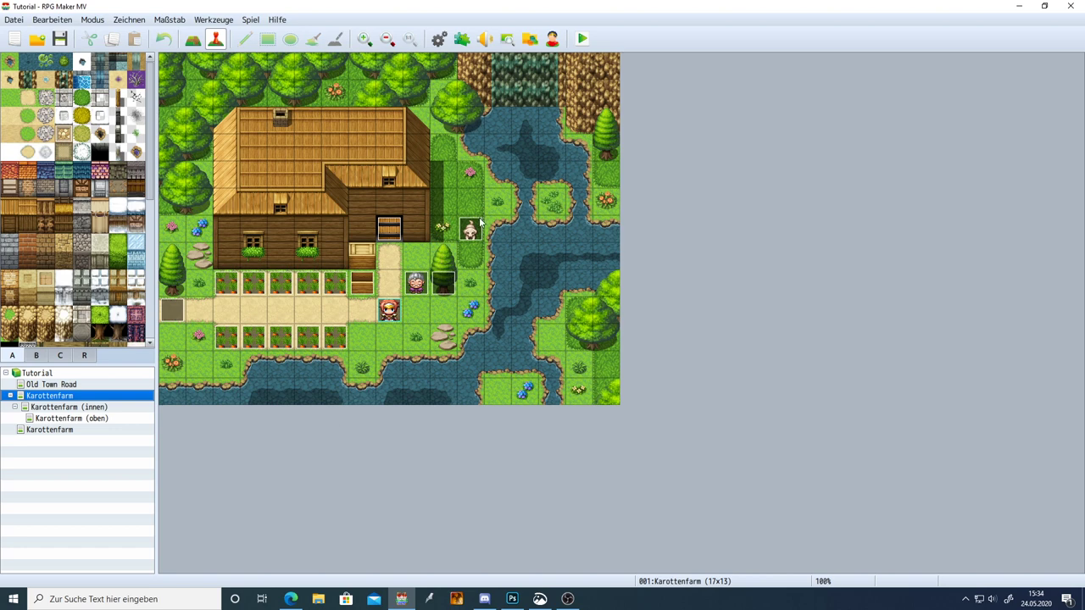
Step: Create an event named Wetter on the upper-left corner tile of the outdoor Karottenfarm map and apply it
double_click(172, 72)
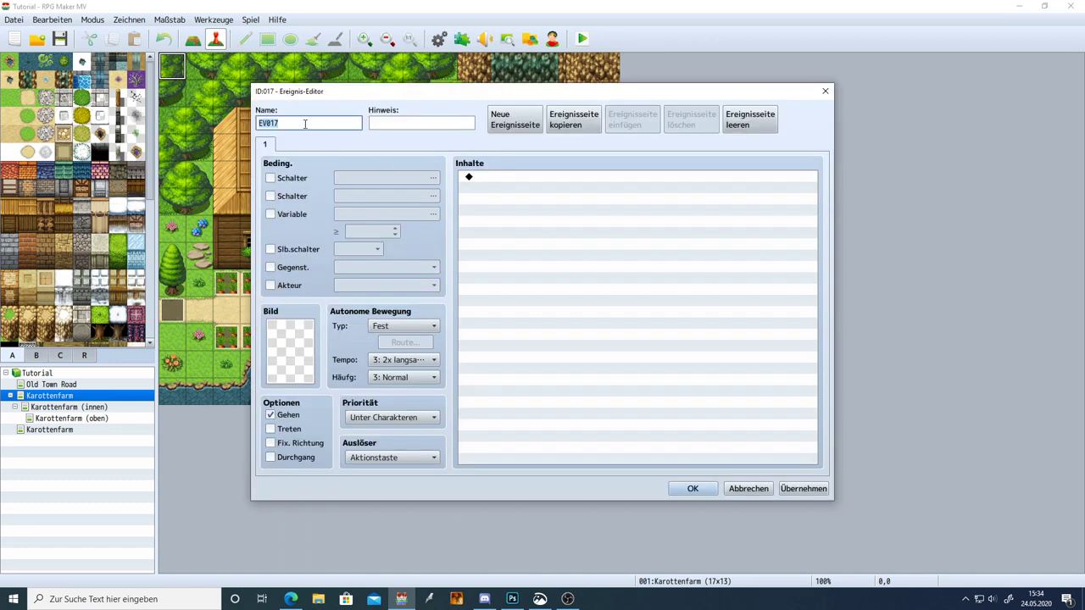
key(BackSpace)
click(806, 491)
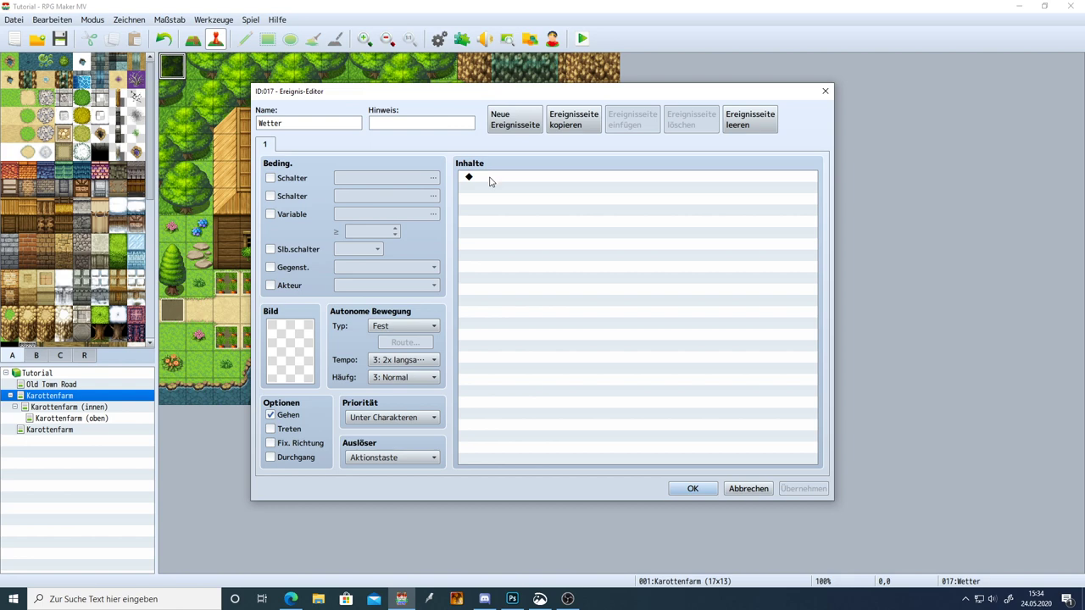
Step: Add a Wettereffekt festlegen command to the Wetter event and choose Gewitter as its weather type
double_click(489, 179)
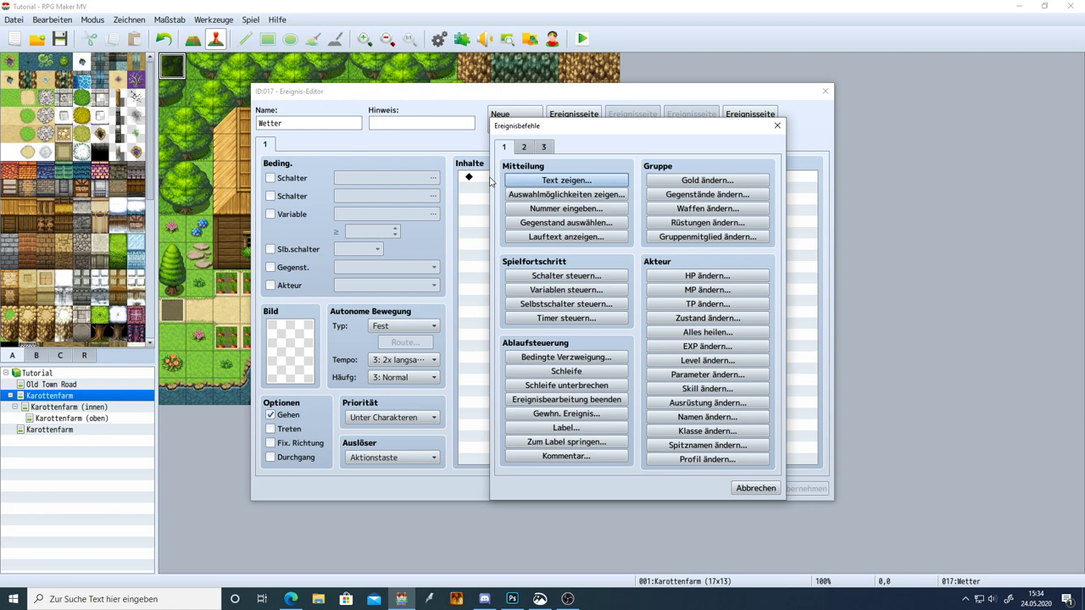
click(524, 149)
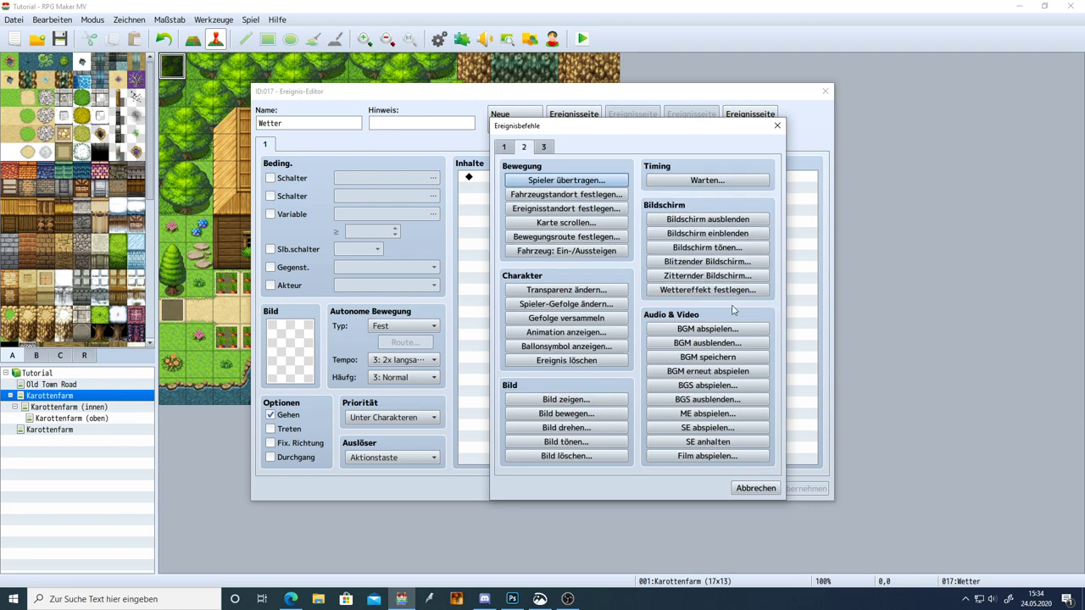
click(502, 149)
click(527, 146)
click(707, 291)
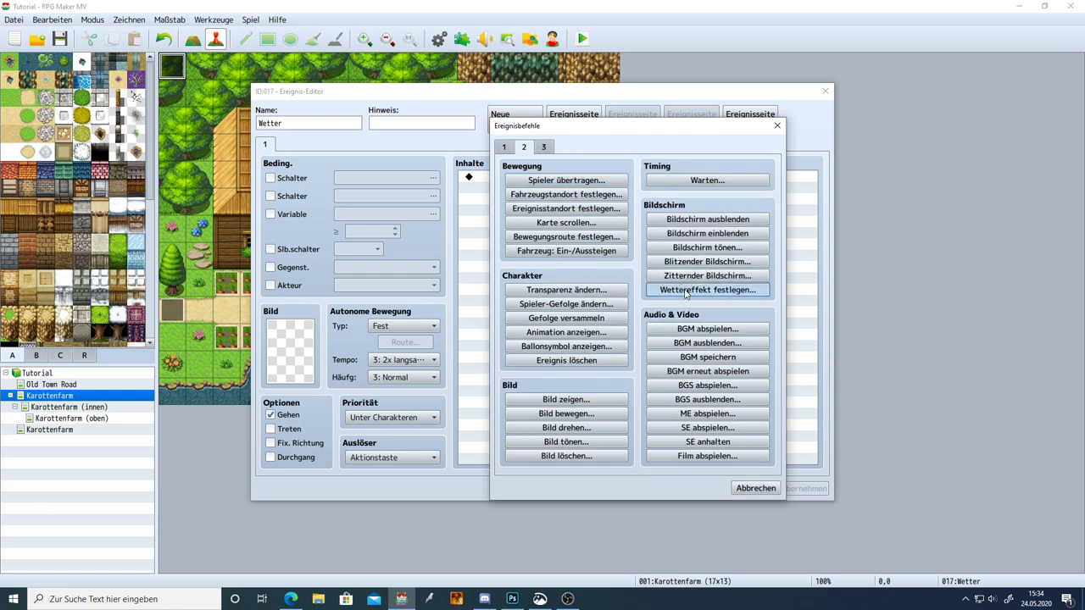
click(700, 291)
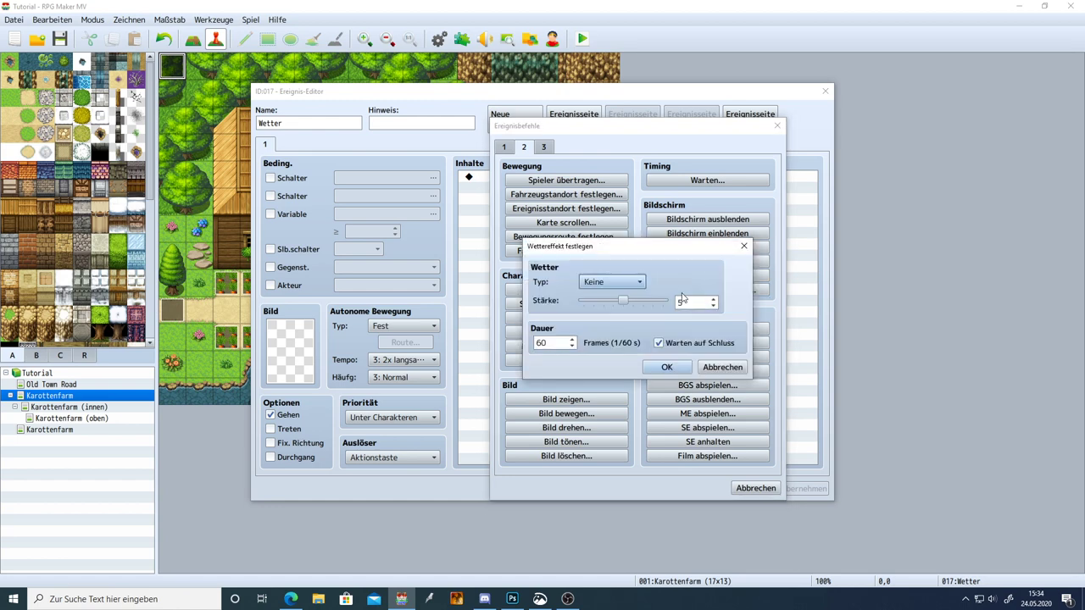
click(612, 284)
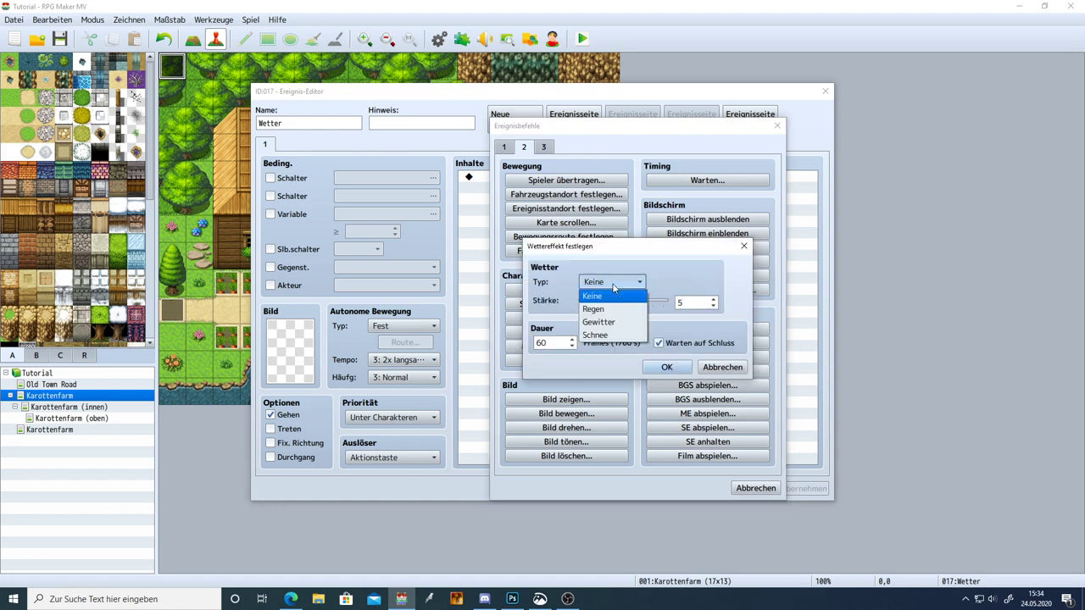
click(612, 322)
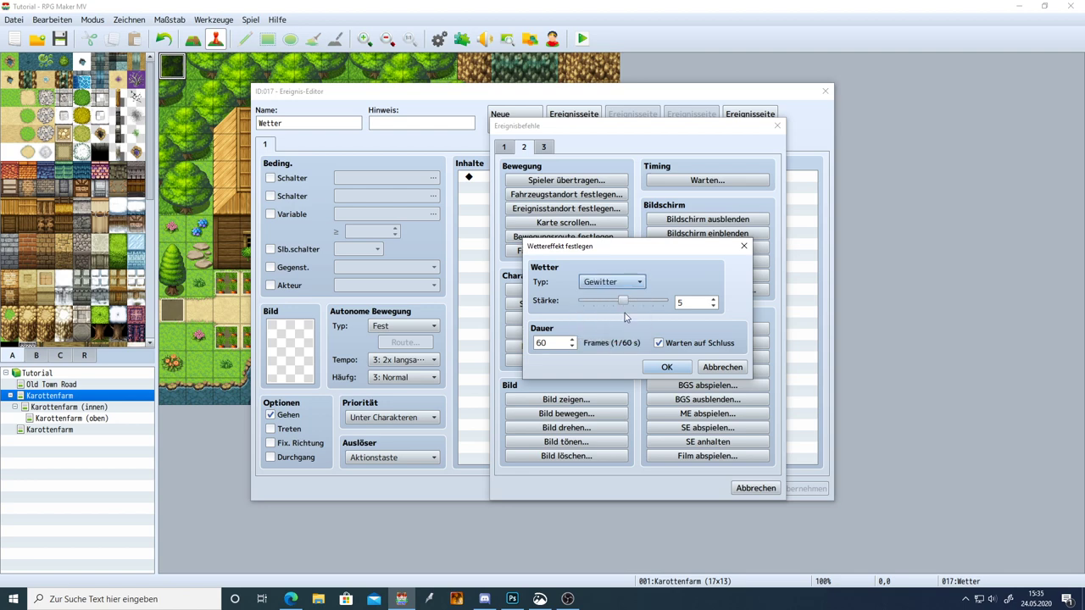
Step: Set the thunderstorm's strength to 9 and duration to 1 frame, disable waiting for completion, and confirm the command
drag(623, 301, 683, 305)
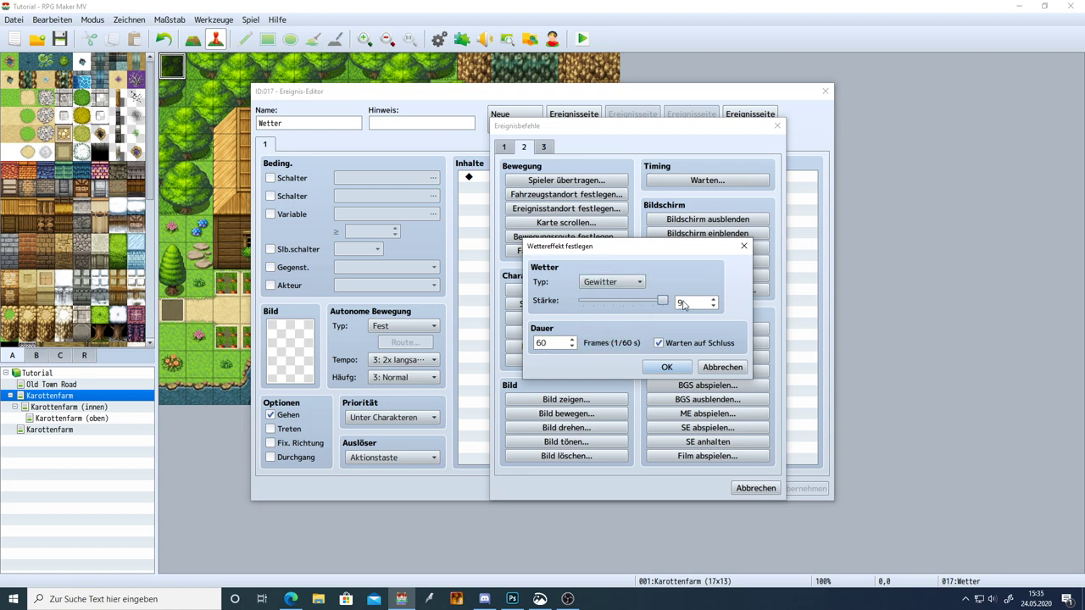
double_click(566, 342)
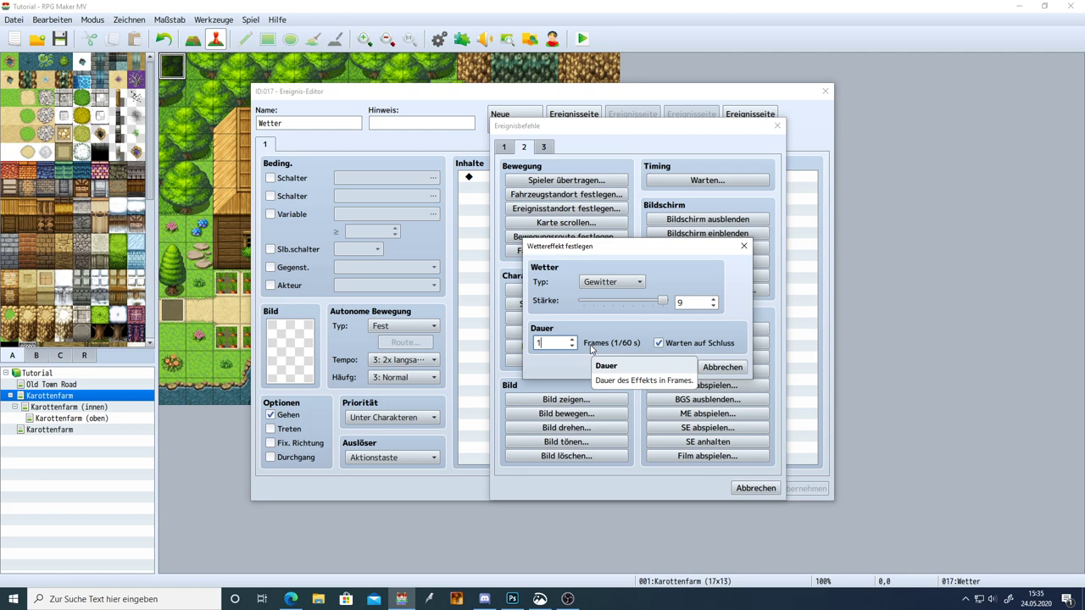
click(659, 343)
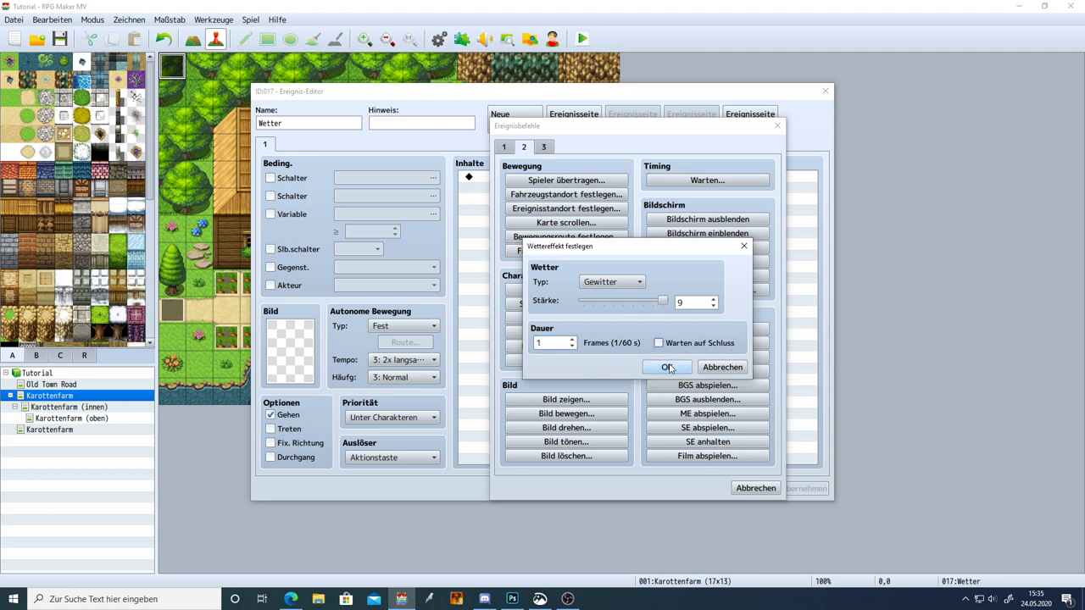
click(665, 368)
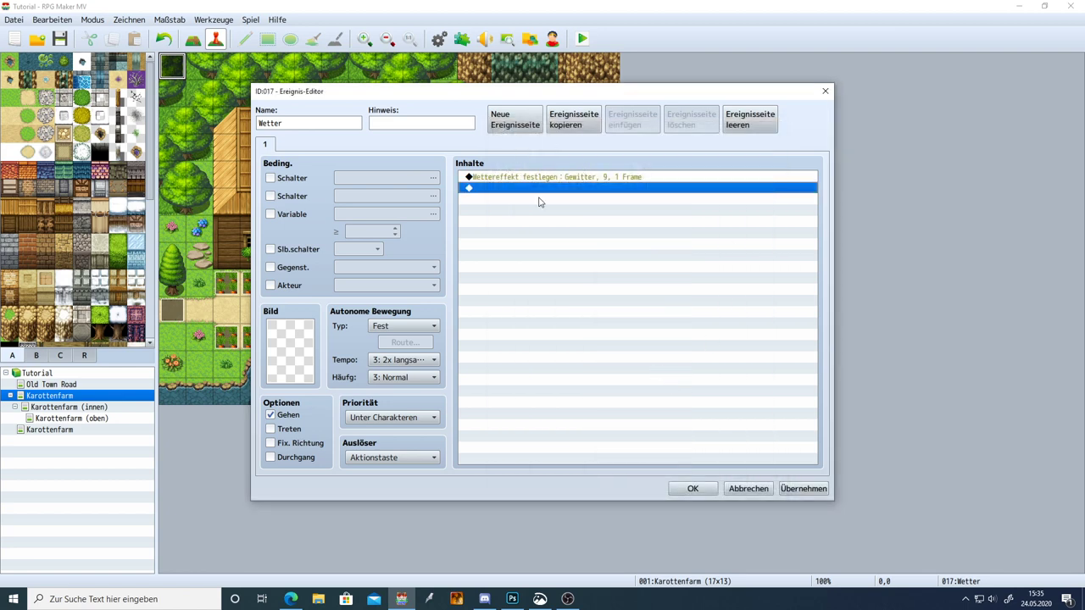
Step: Set the Wetter event's trigger to Parallel and apply the change
click(415, 461)
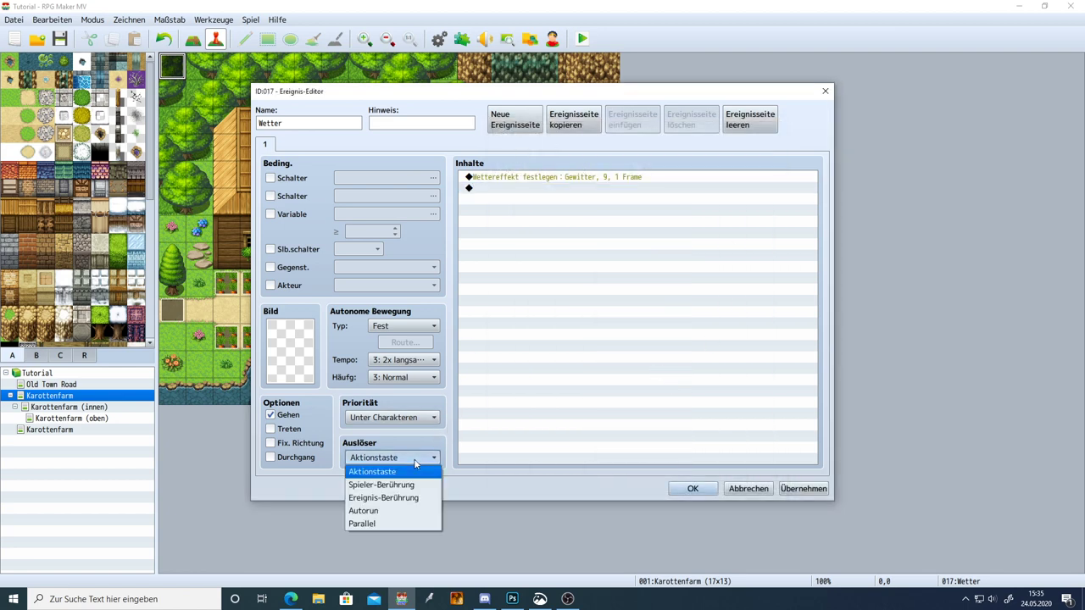
click(402, 525)
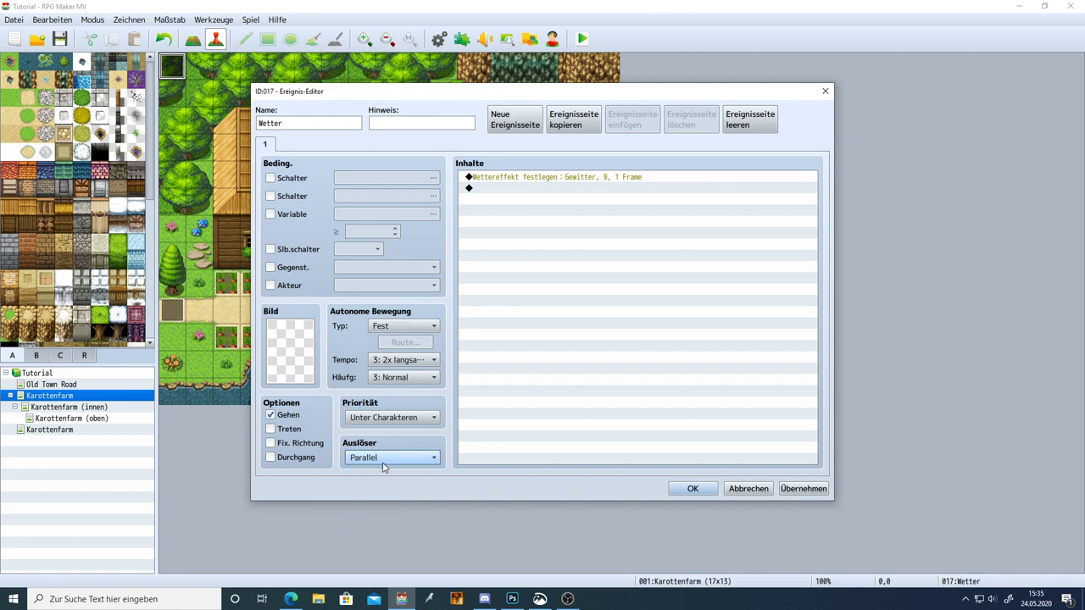
click(529, 187)
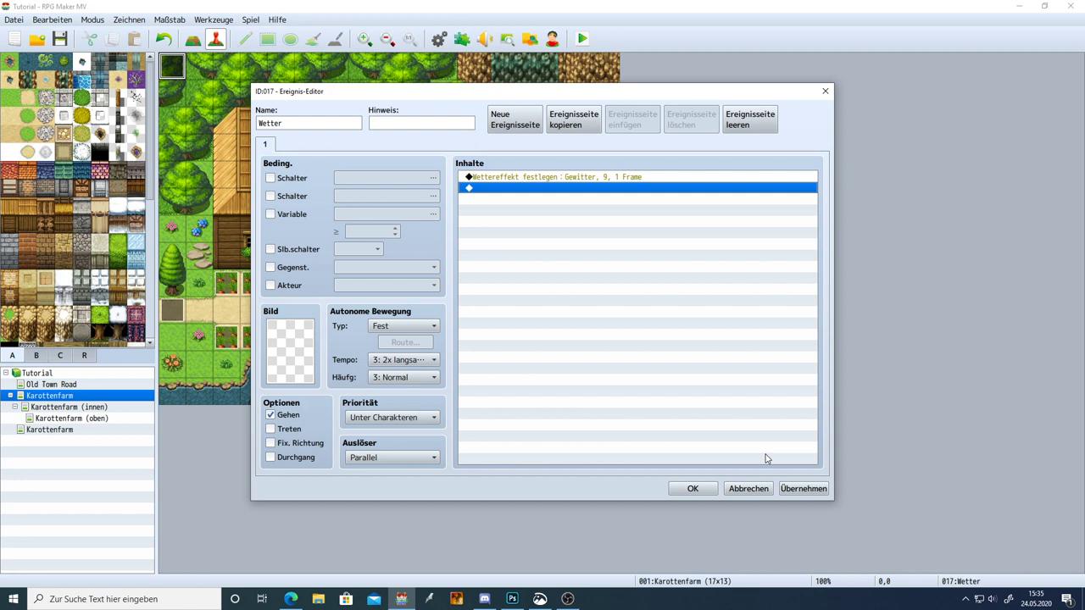
click(801, 489)
Step: Add a Bildschirm tönen command to the Wetter event with red -10, green -10 and gray 85
click(505, 188)
double_click(505, 194)
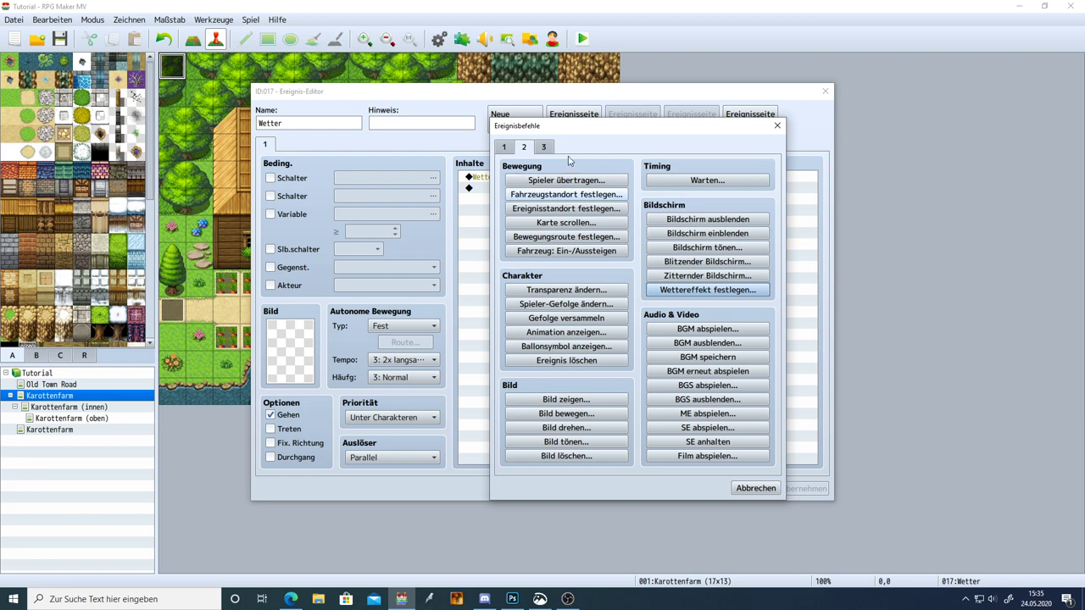
click(708, 247)
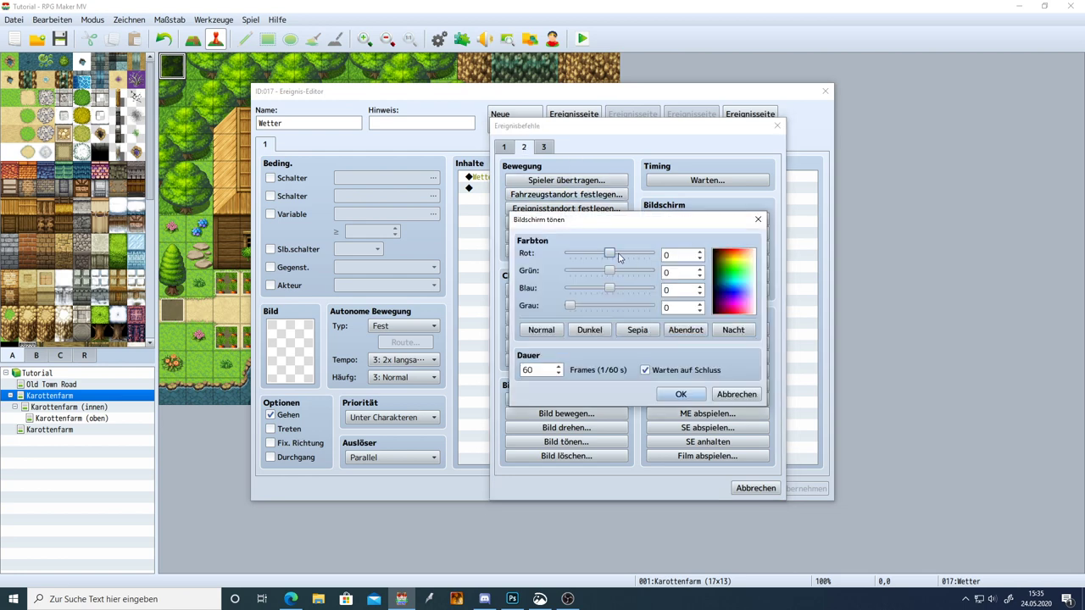
click(666, 255)
key(Tab)
key(Tab)
text(1)
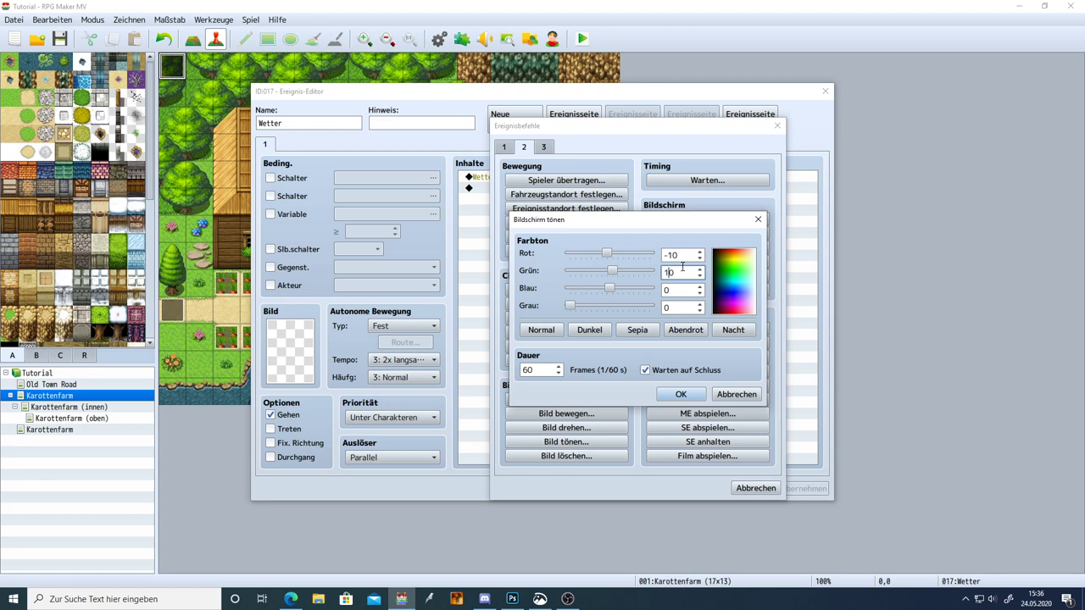
key(Home)
text(-)
key(Tab)
key(Tab)
key(Tab)
key(Tab)
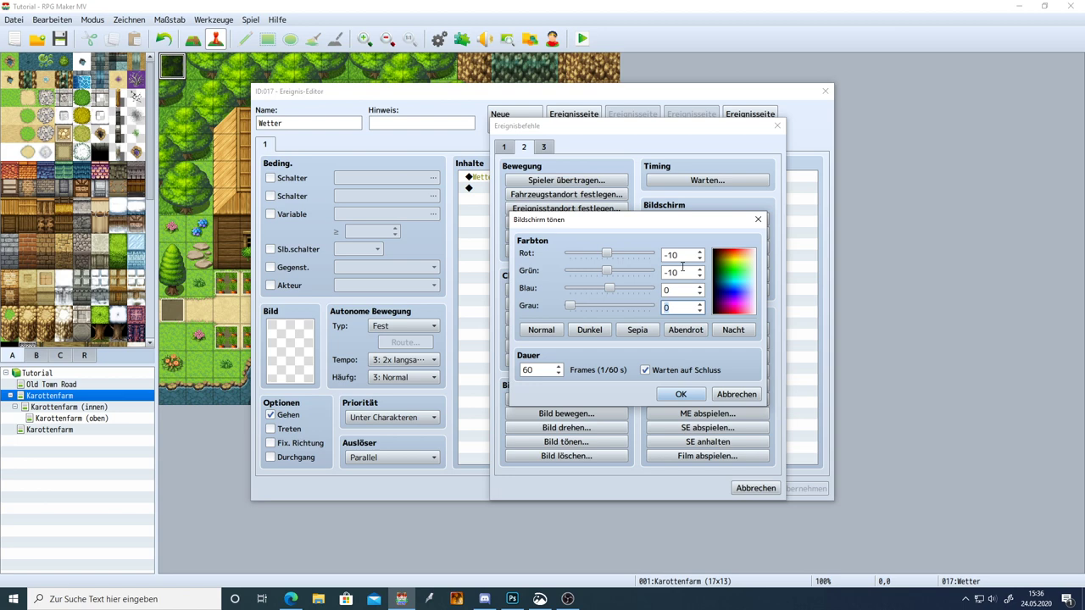
text(85)
Step: Set the screen tint's duration to 1 frame without waiting for completion, and confirm the Wetter event
click(548, 371)
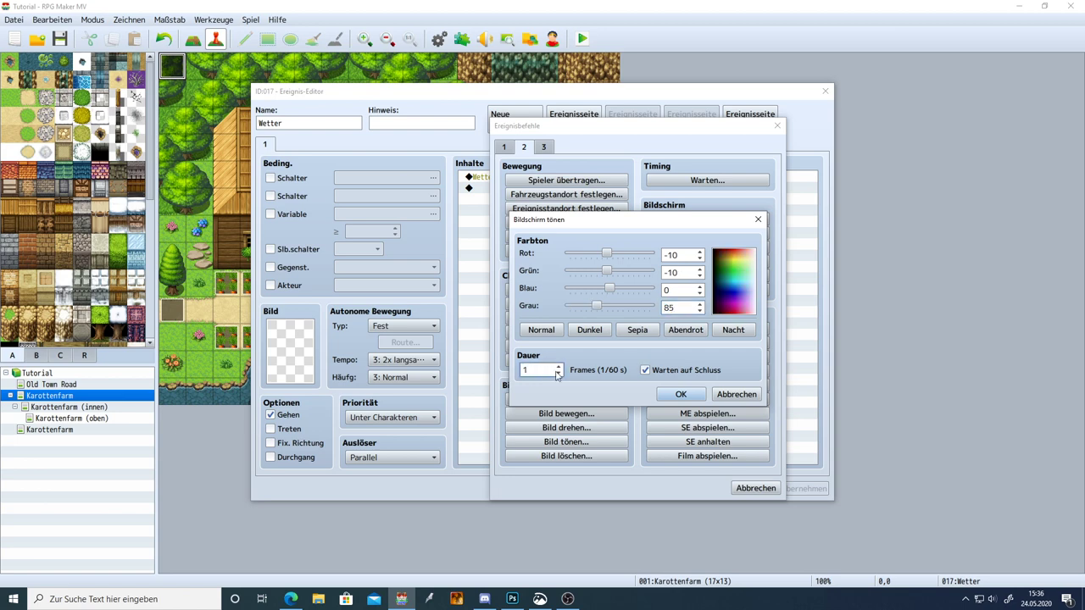
click(645, 370)
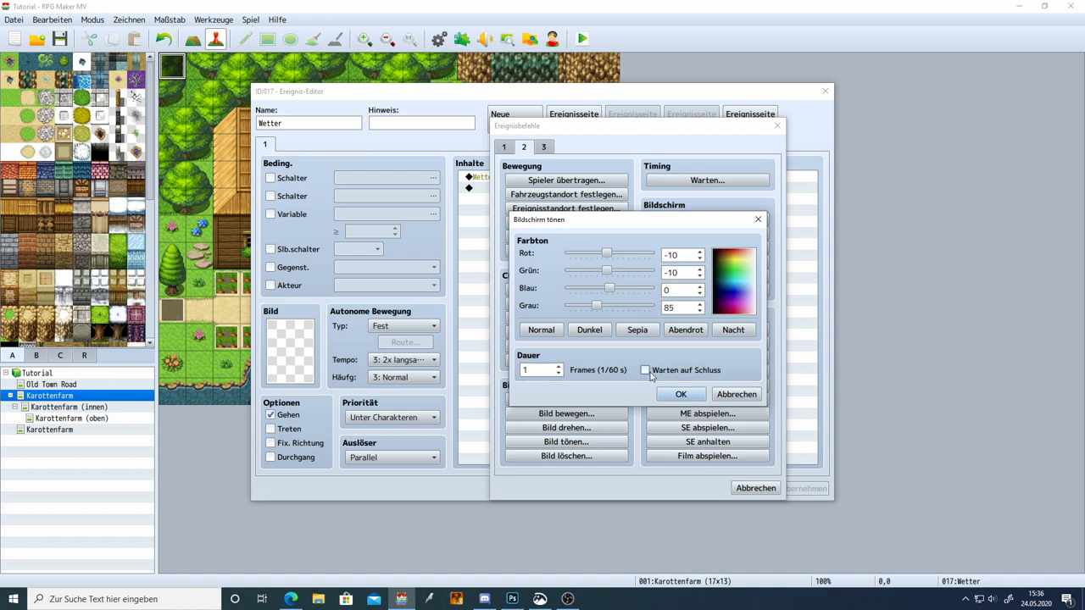
click(683, 395)
click(802, 488)
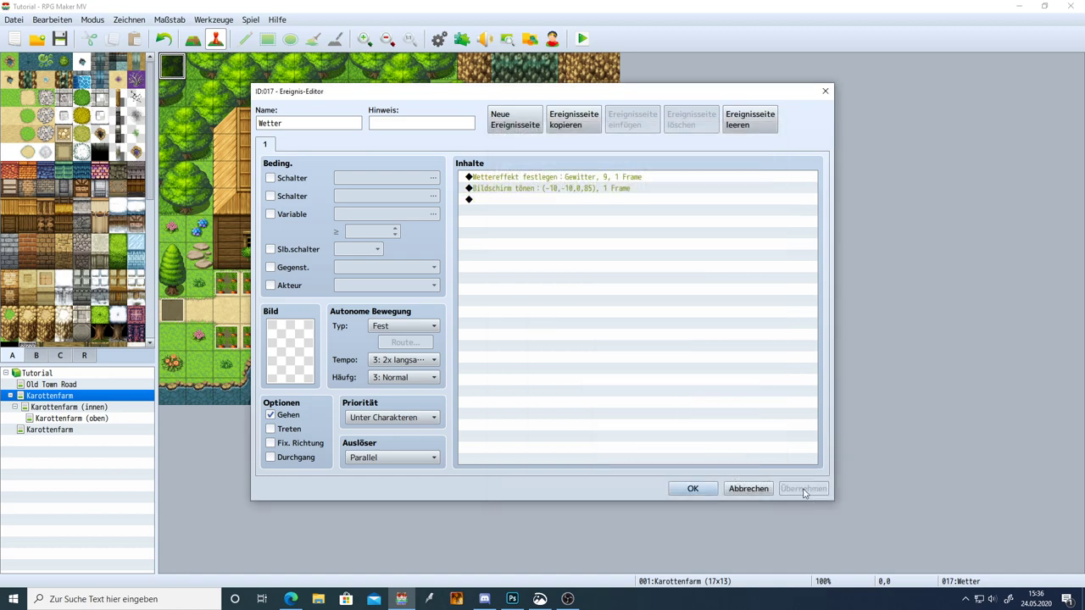
click(727, 488)
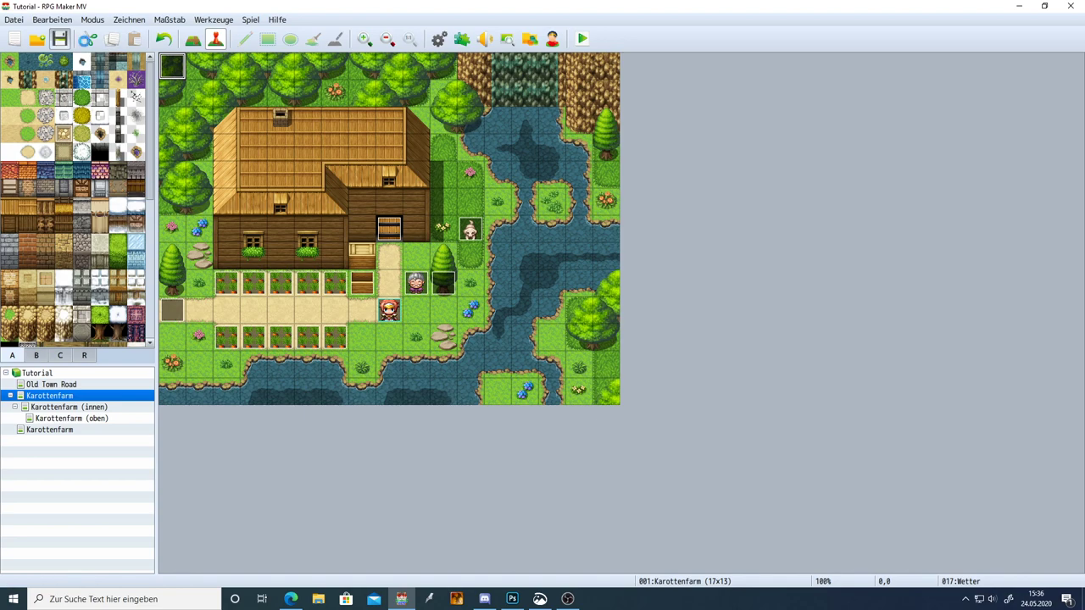
Step: Playtest the thunderstorm and screen tint by starting a new game and entering and leaving the farmhouse, and close the test
click(589, 42)
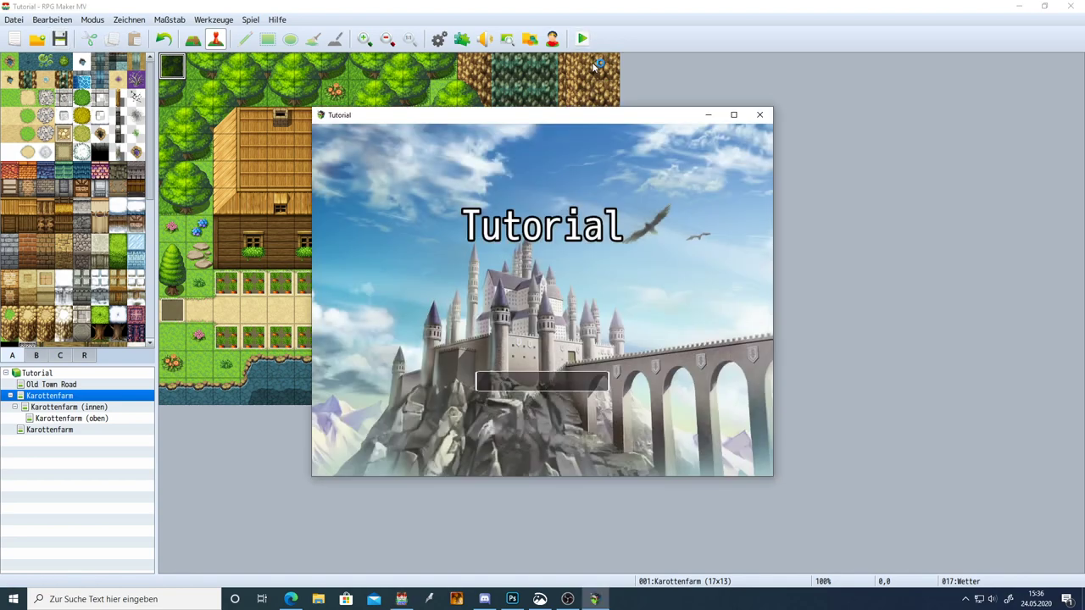
key(Return)
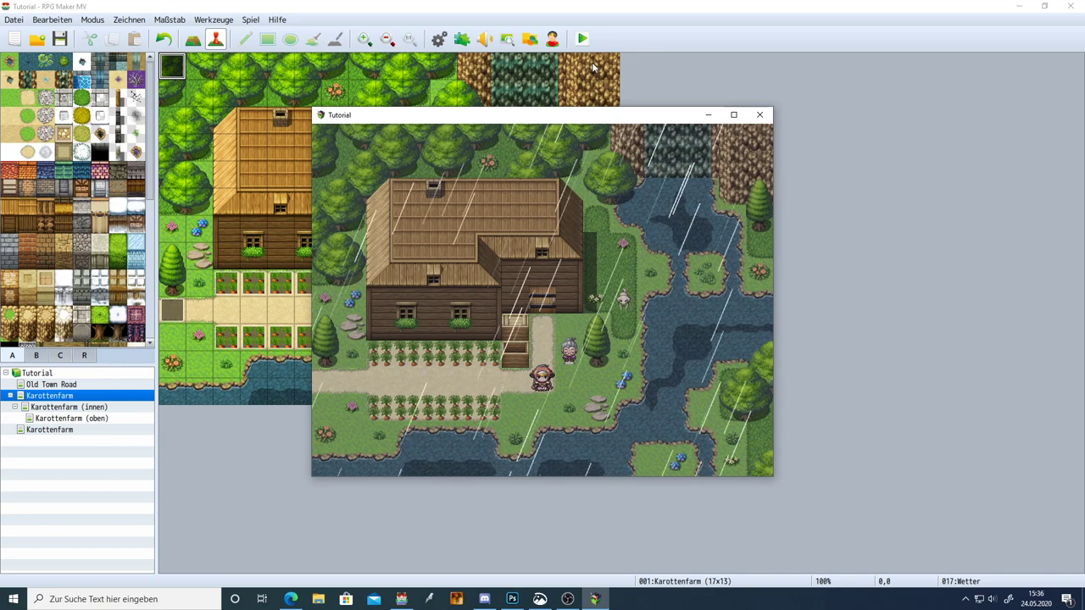
key(Up)
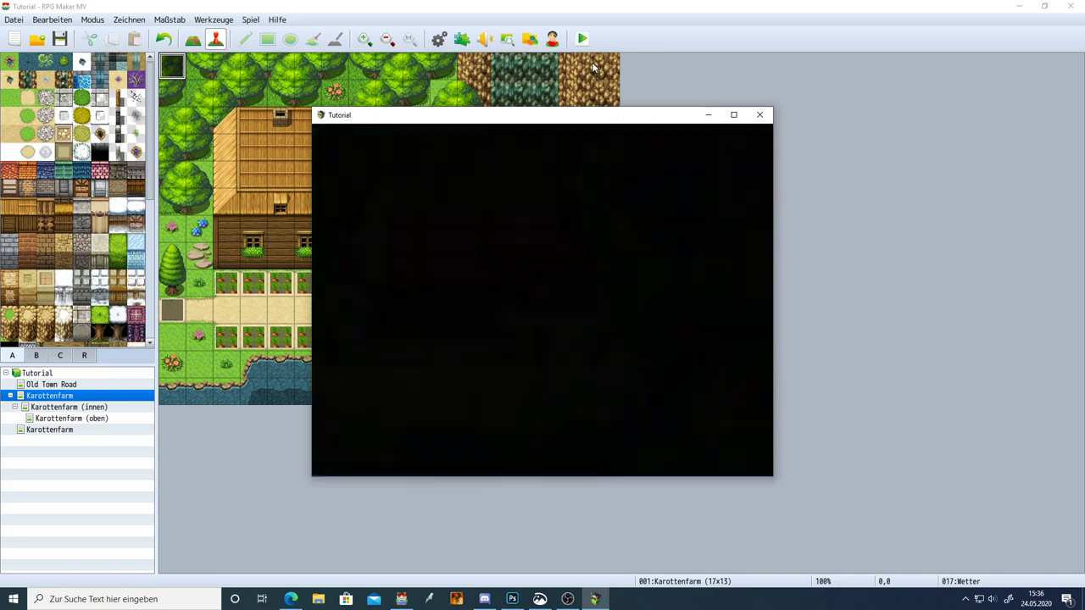
key(Up)
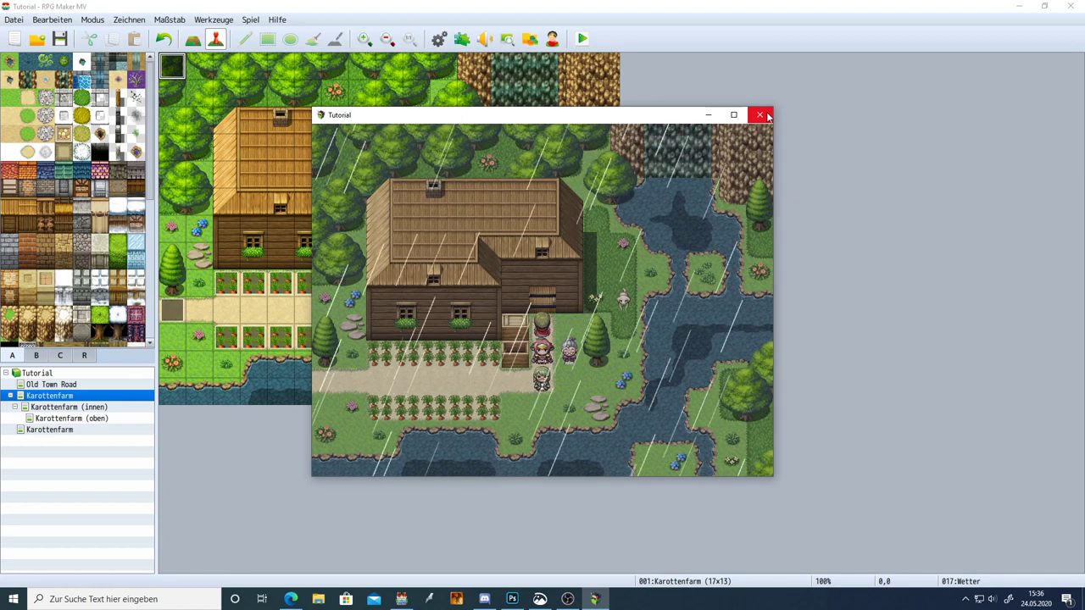
click(760, 115)
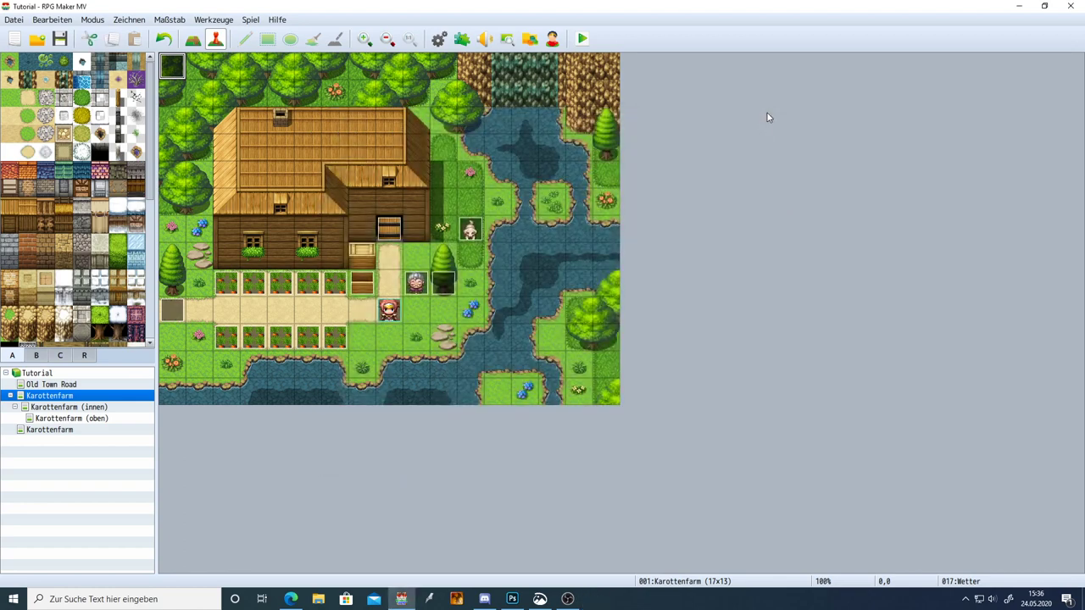
Step: Choose River as the automatic background sound in the outdoor Karottenfarm map's properties and preview it
right_click(74, 397)
click(92, 401)
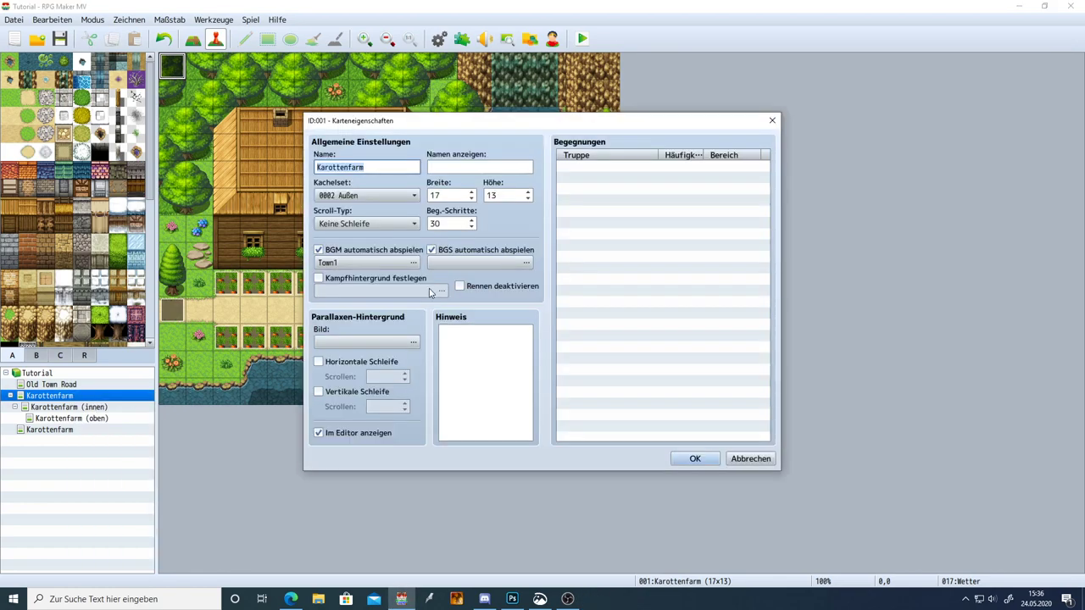
click(526, 262)
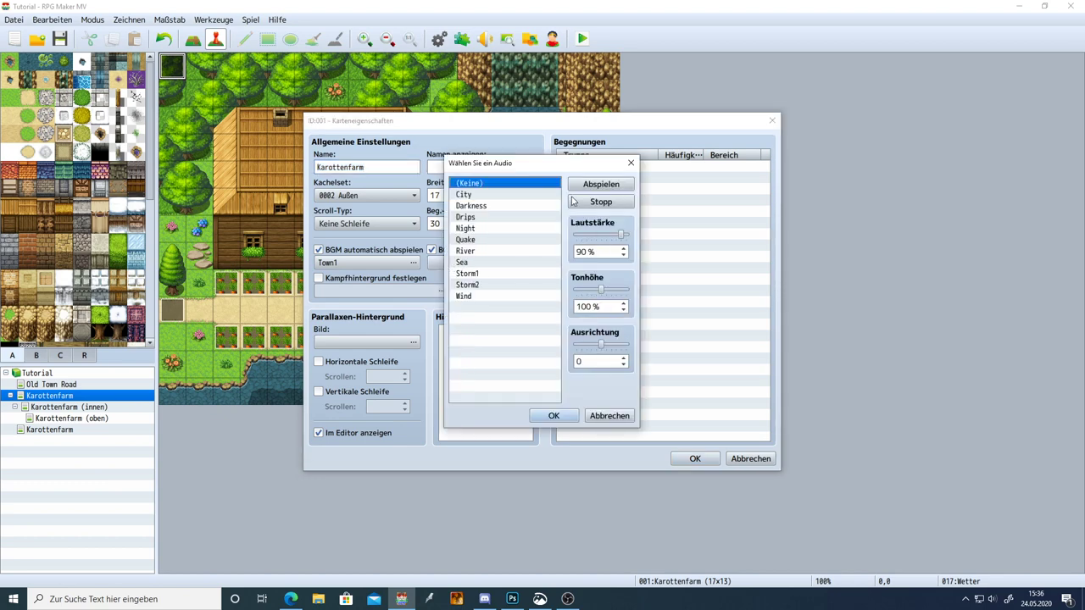
click(497, 251)
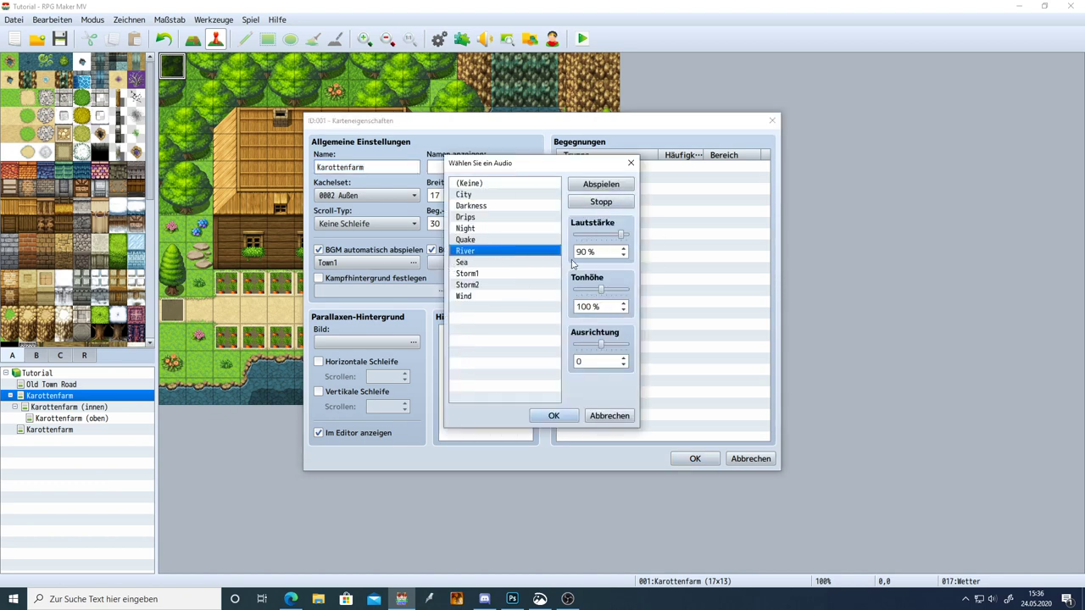
click(596, 185)
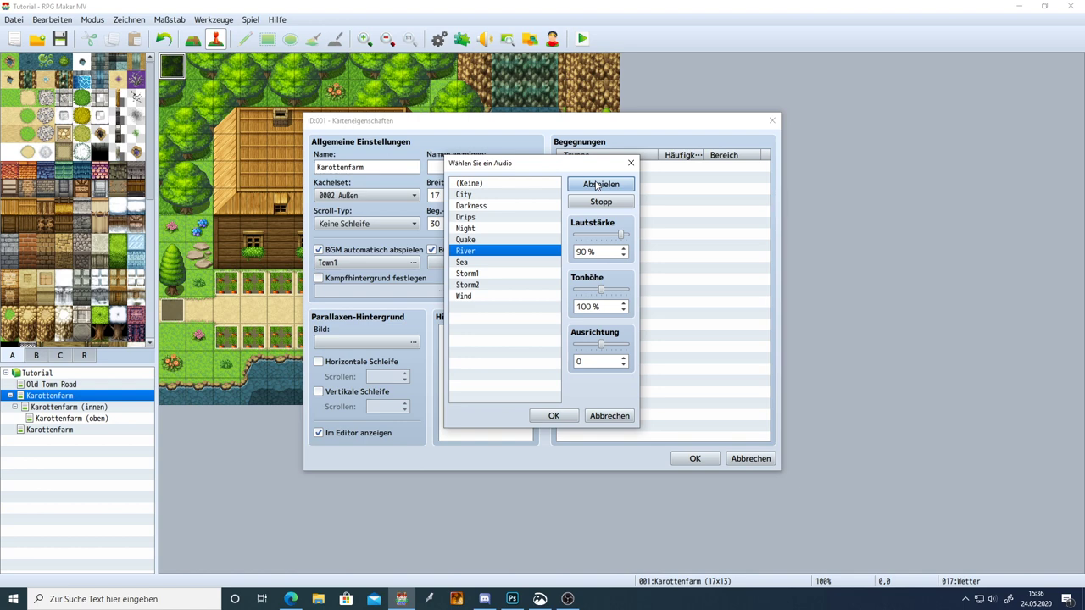
Step: Set the River sound's pitch to 80 %, stop the preview, and confirm the map properties and save the project
drag(601, 293, 594, 291)
drag(593, 291, 591, 292)
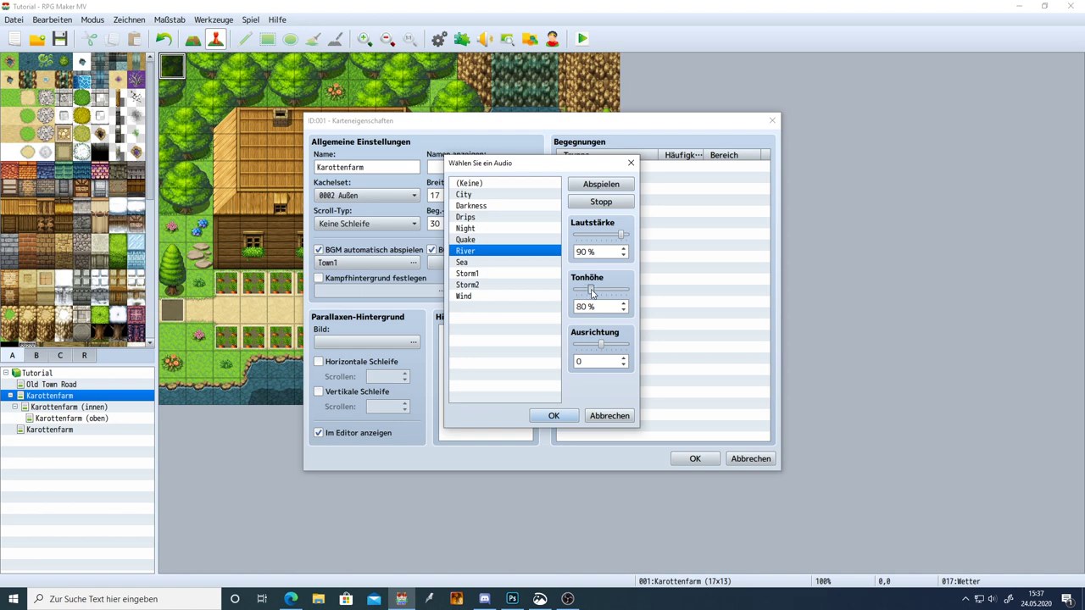
click(553, 416)
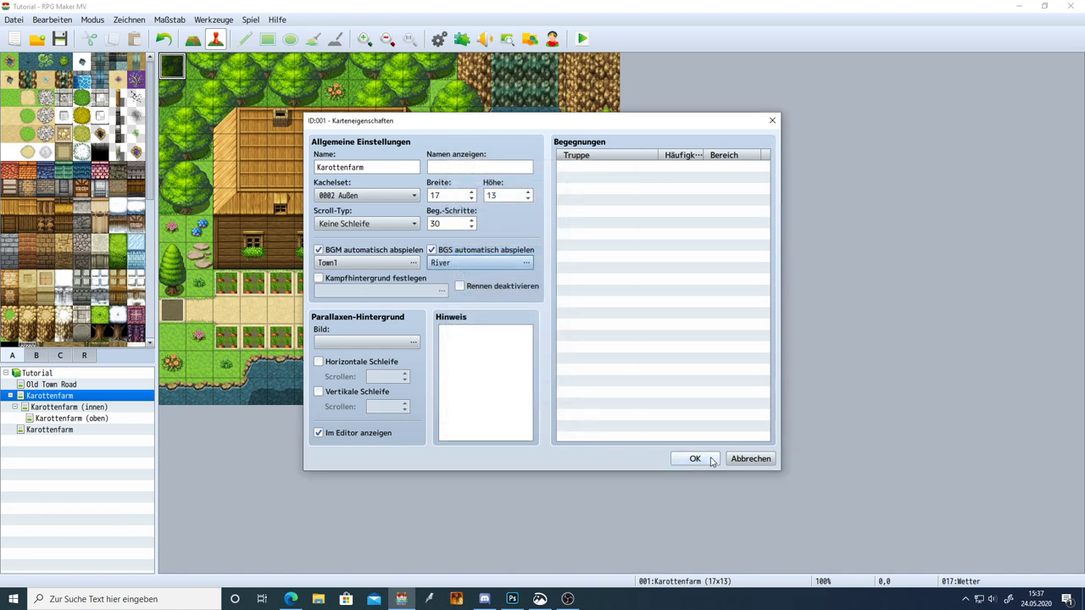
click(479, 262)
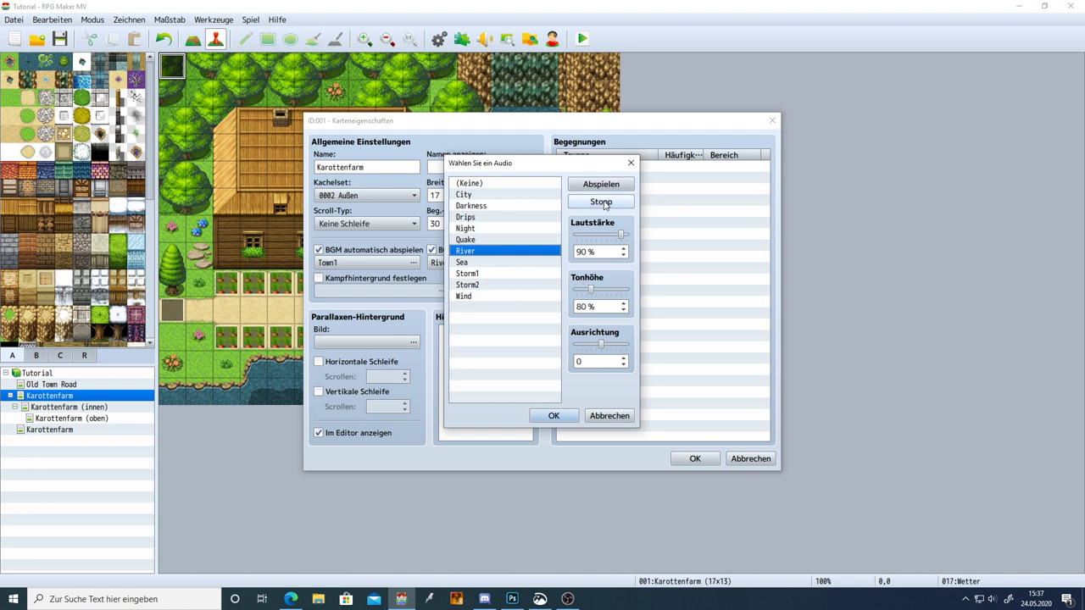
click(552, 415)
click(694, 458)
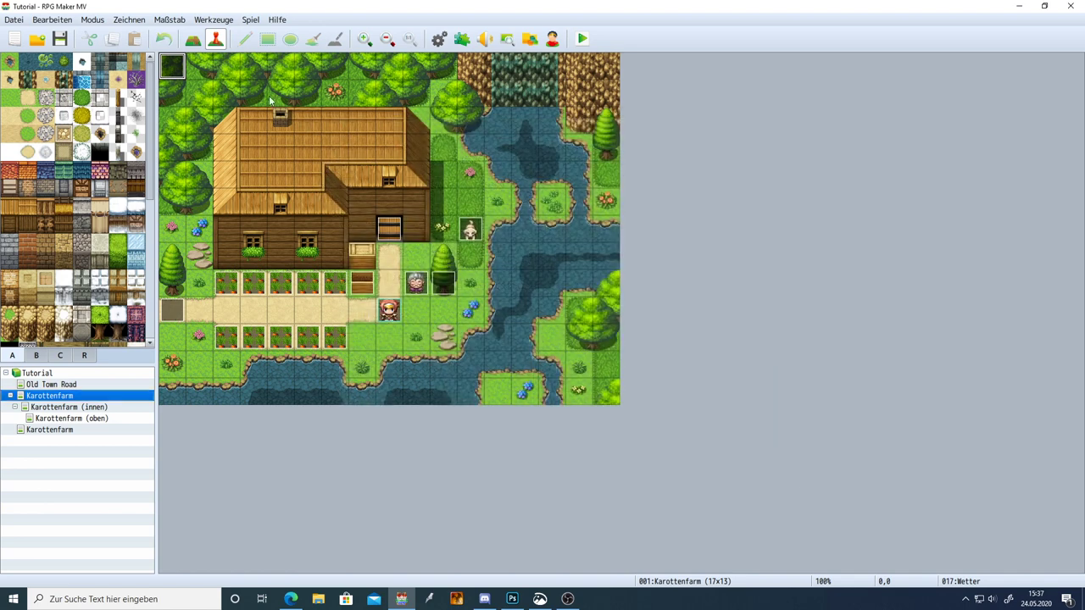
click(60, 39)
Step: Enable automatic background sound on the Karottenfarm (innen) map with the audio set to (Keine)
click(61, 408)
right_click(61, 408)
click(89, 413)
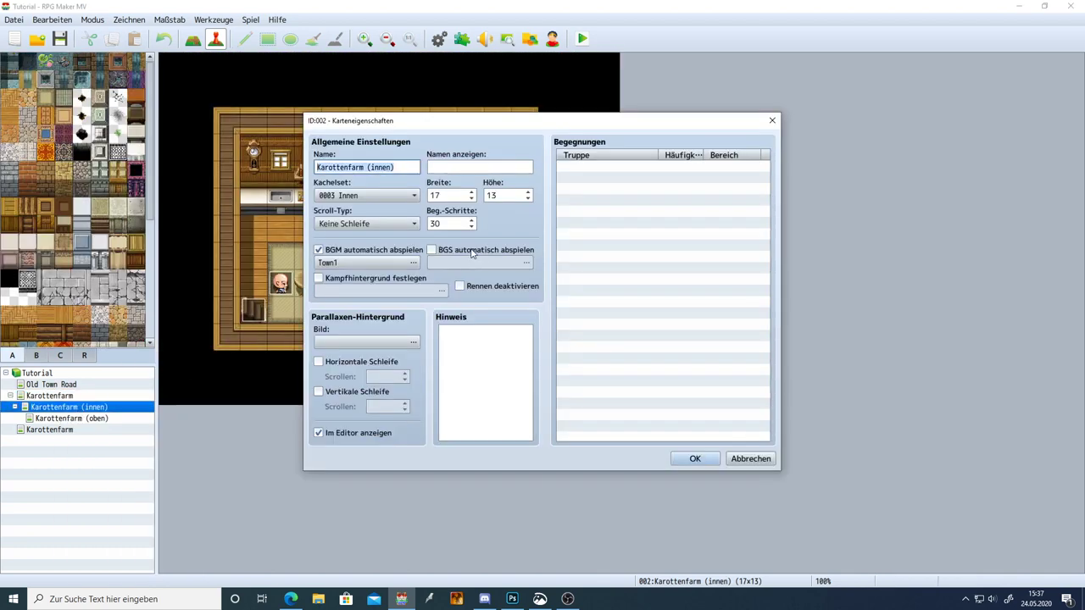
click(472, 252)
double_click(469, 263)
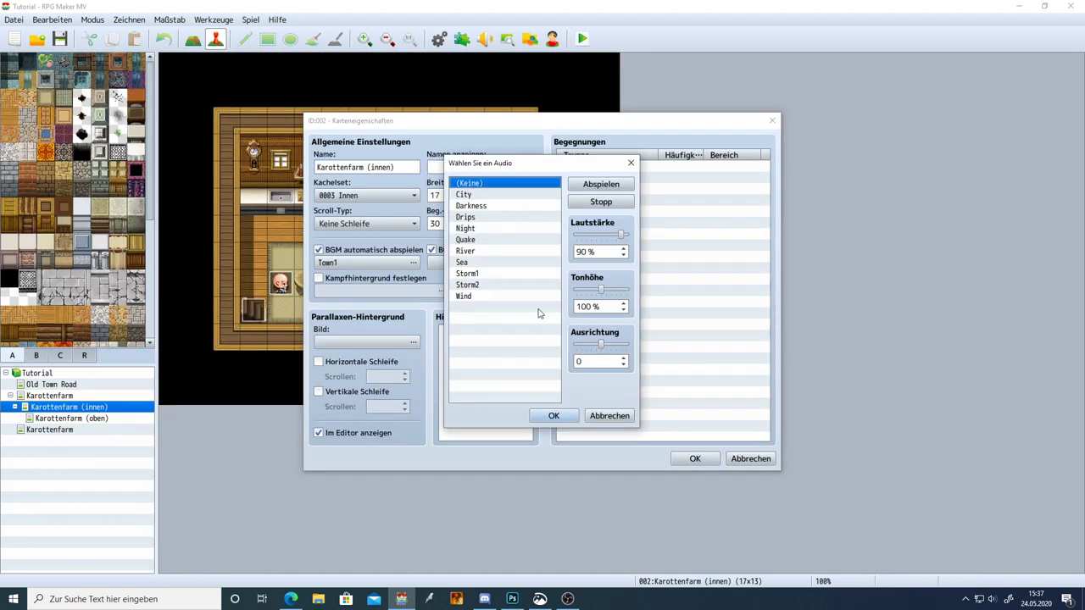
click(553, 415)
click(694, 458)
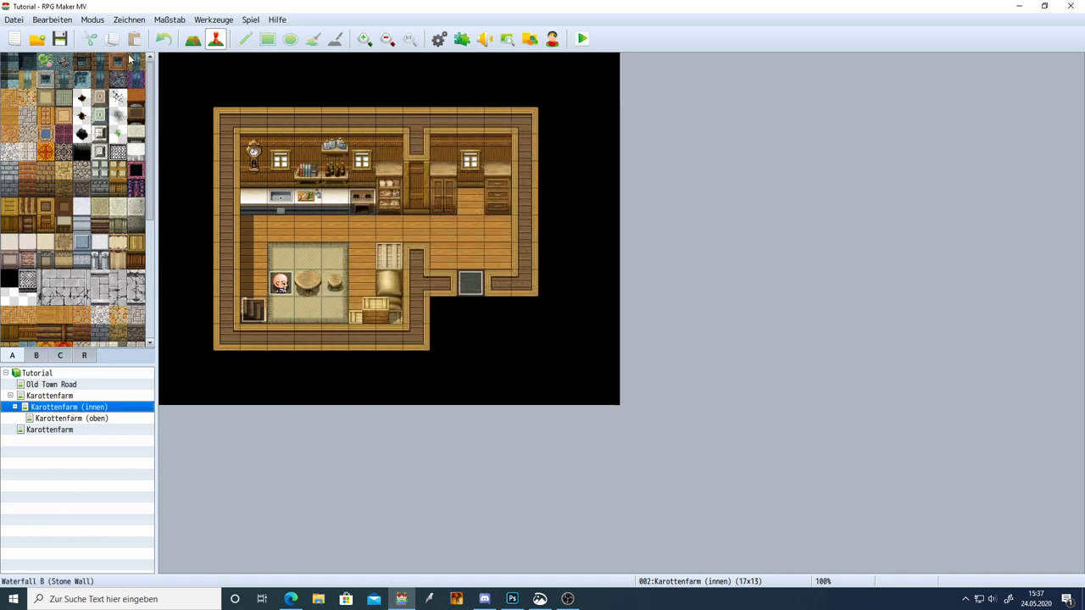
Step: Playtest the background sound by walking into the farmhouse and back outside, and close the test
click(581, 38)
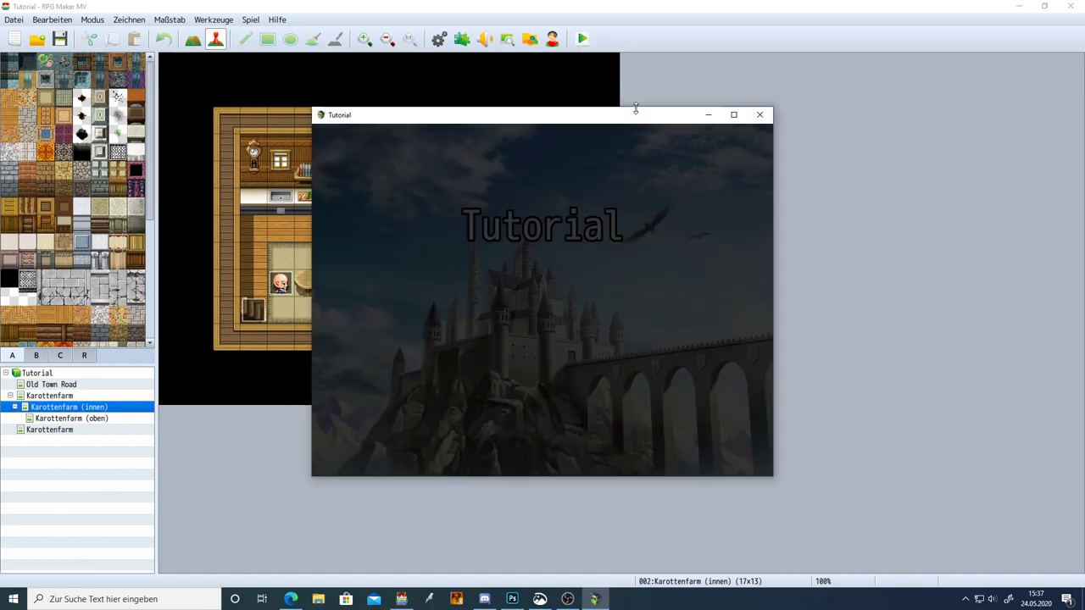
key(Return)
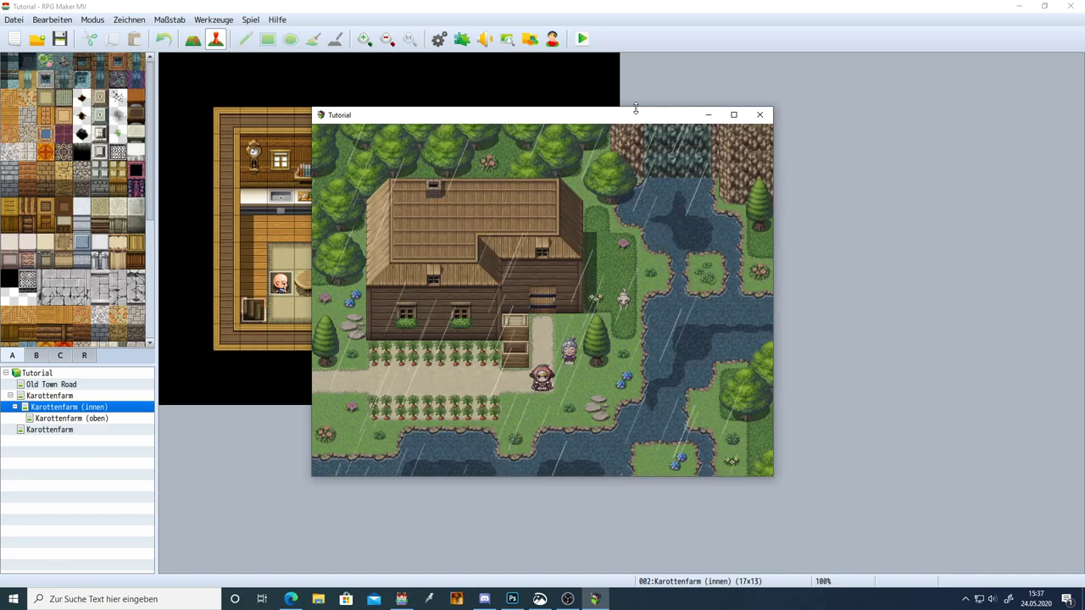
key(Up)
key(Up)
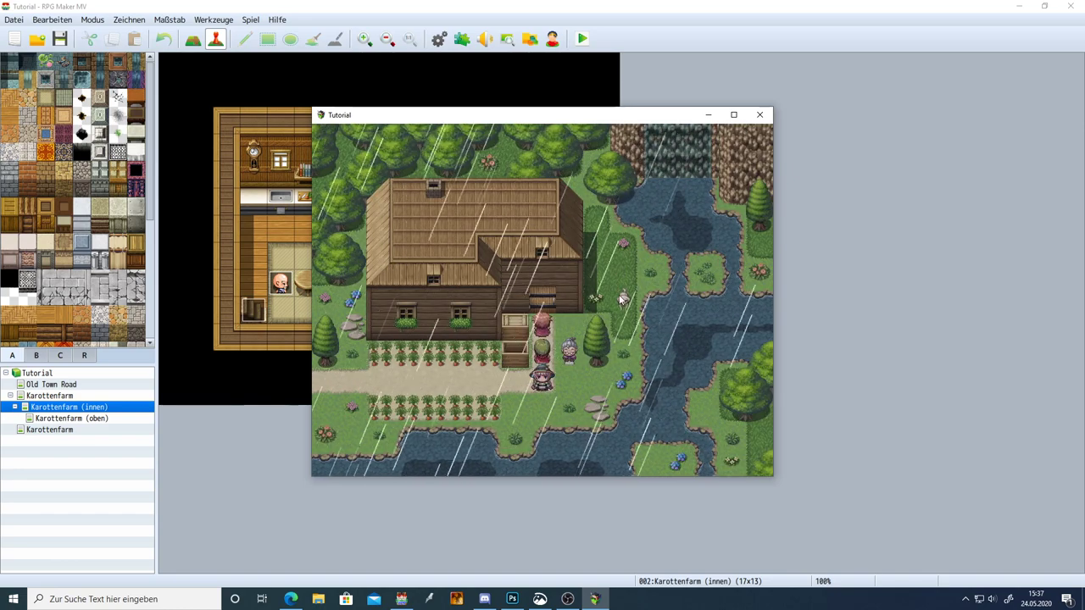
key(Return)
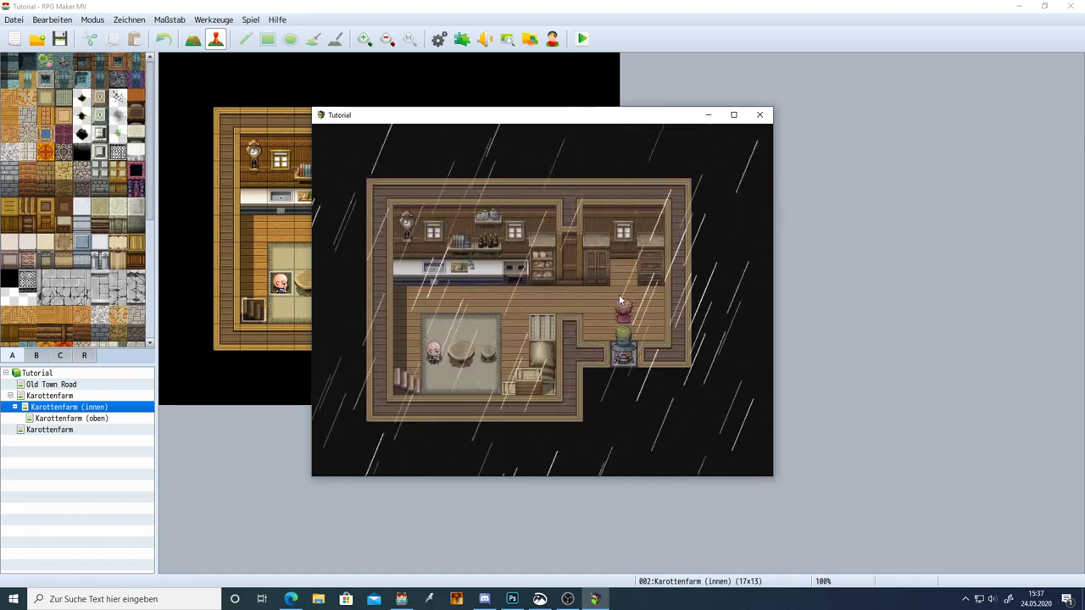
key(Down)
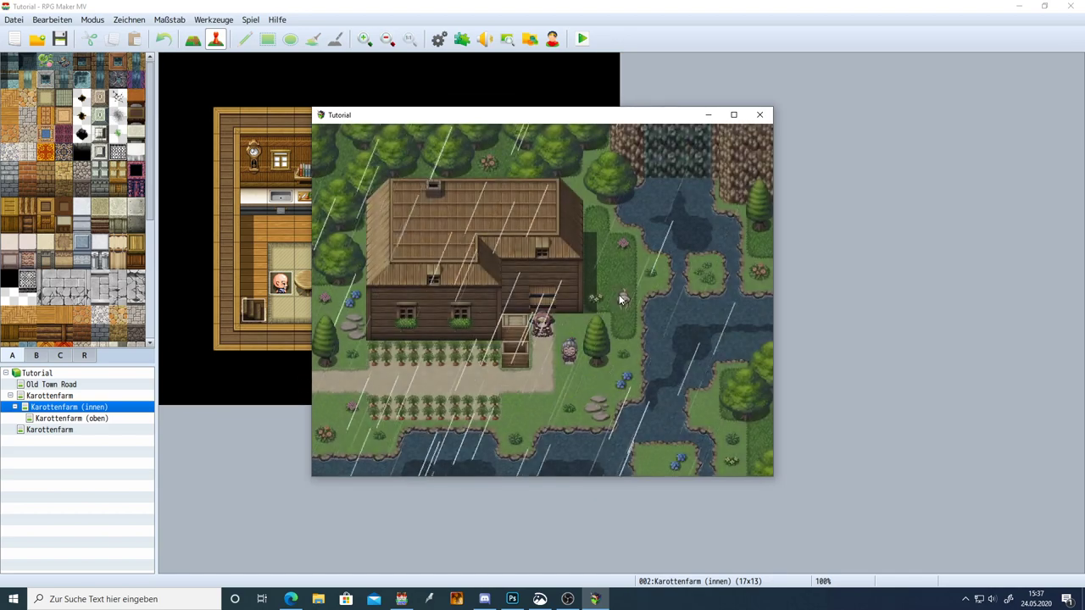
key(alt+F4)
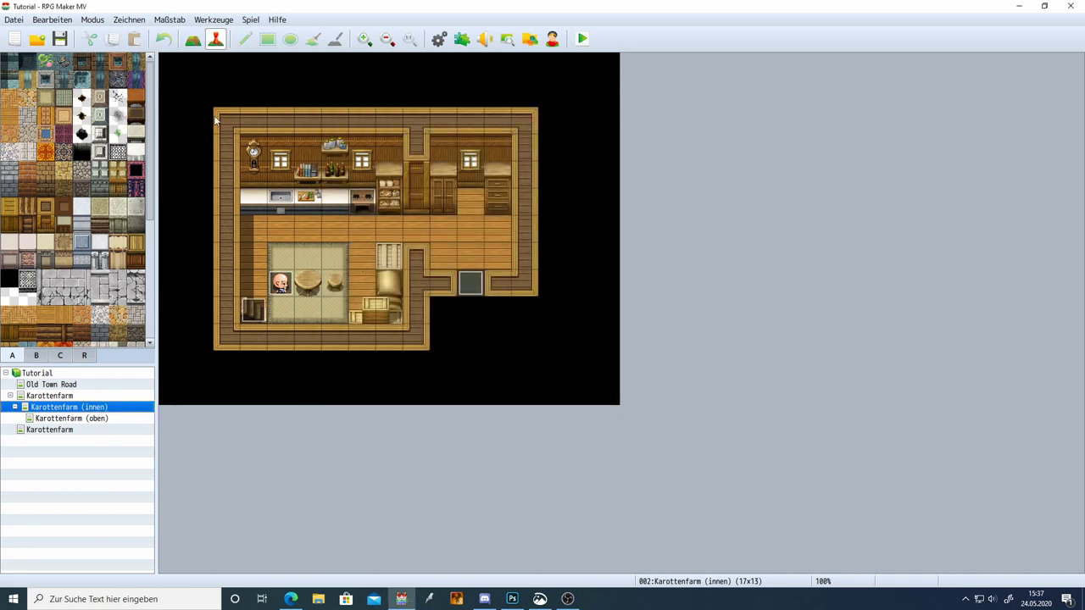
Step: Create an event on the upper-left corner tile of Karottenfarm (innen) with a Wettereffekt festlegen command of type Keine and 1 frame duration
double_click(173, 69)
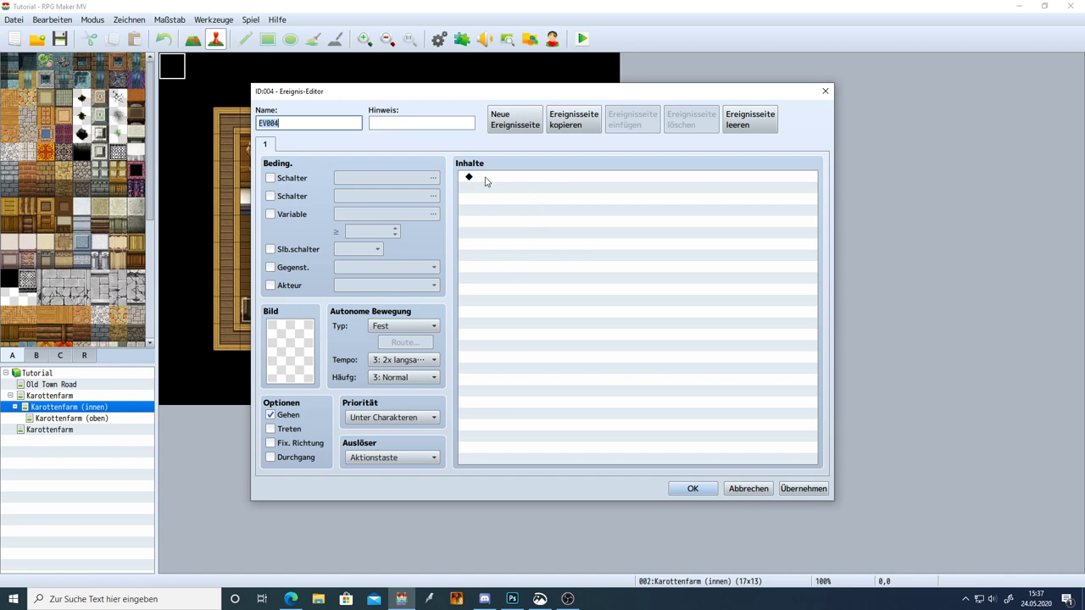
double_click(486, 181)
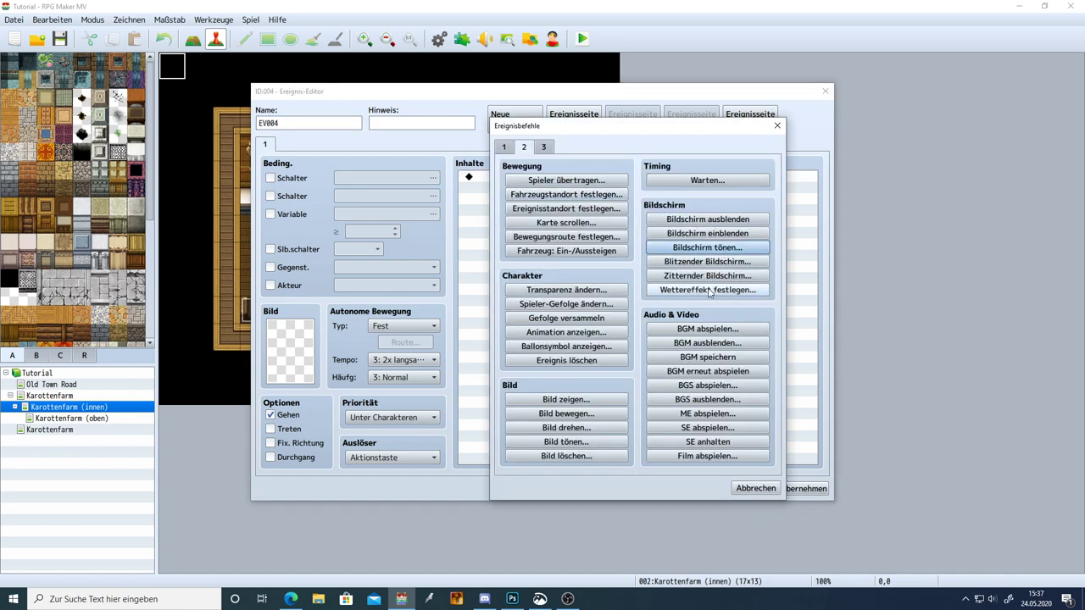
click(708, 290)
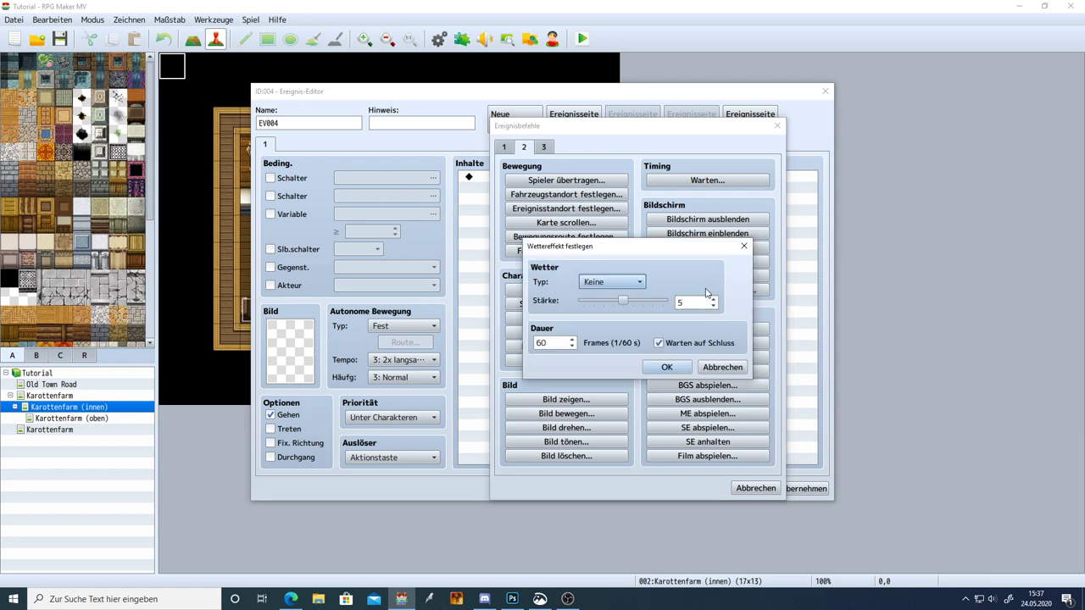
double_click(559, 342)
text(1)
click(667, 367)
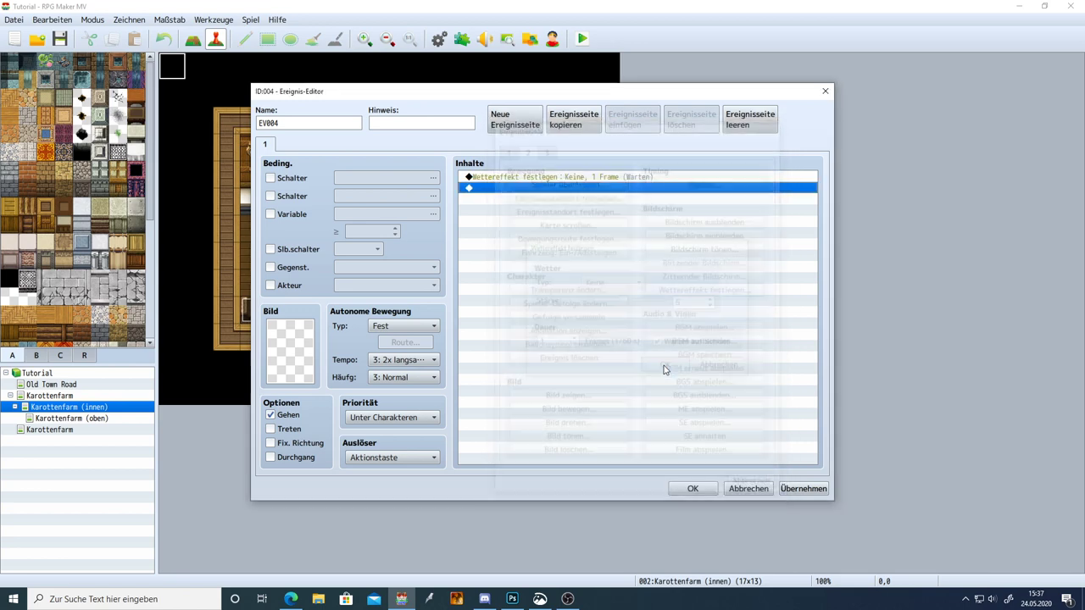
Step: Add a Bildschirm tönen command with tone (0,0,0,0) and 1 frame duration to the indoor event, without waiting for completion
double_click(506, 192)
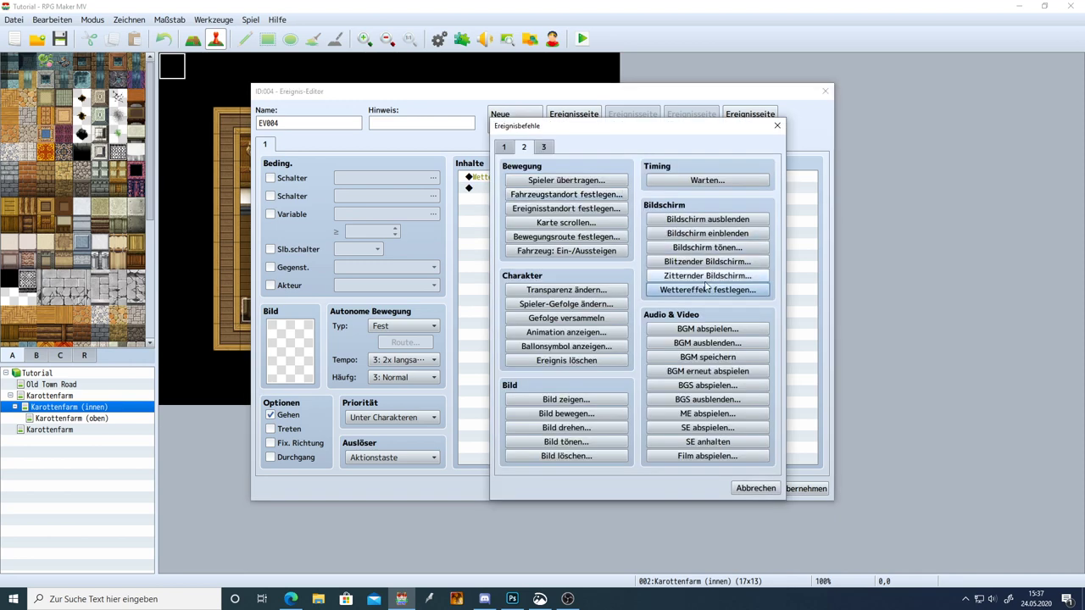
click(707, 246)
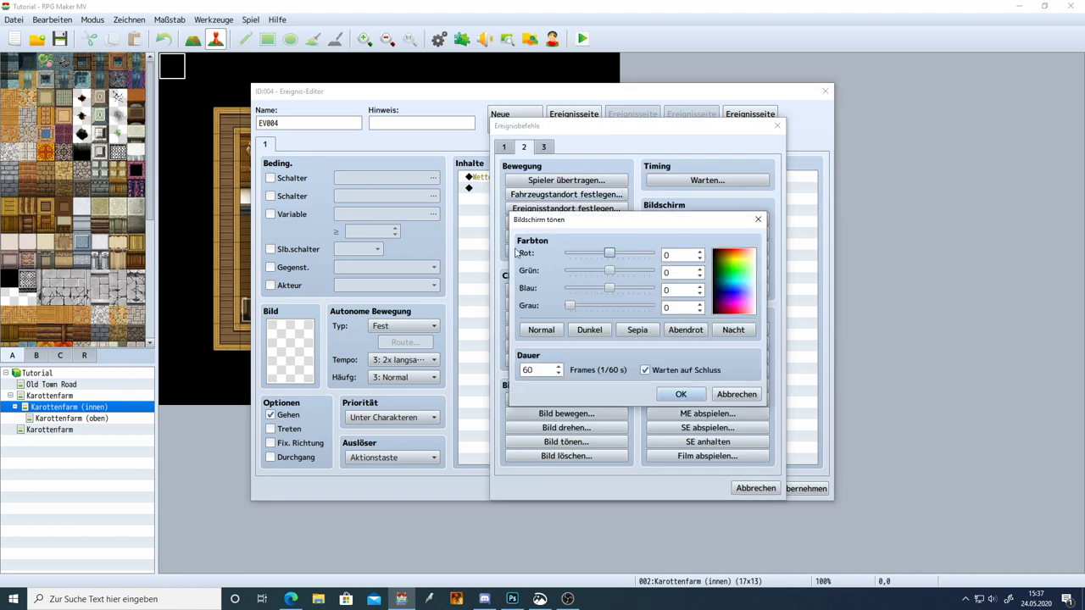
double_click(546, 366)
text(1)
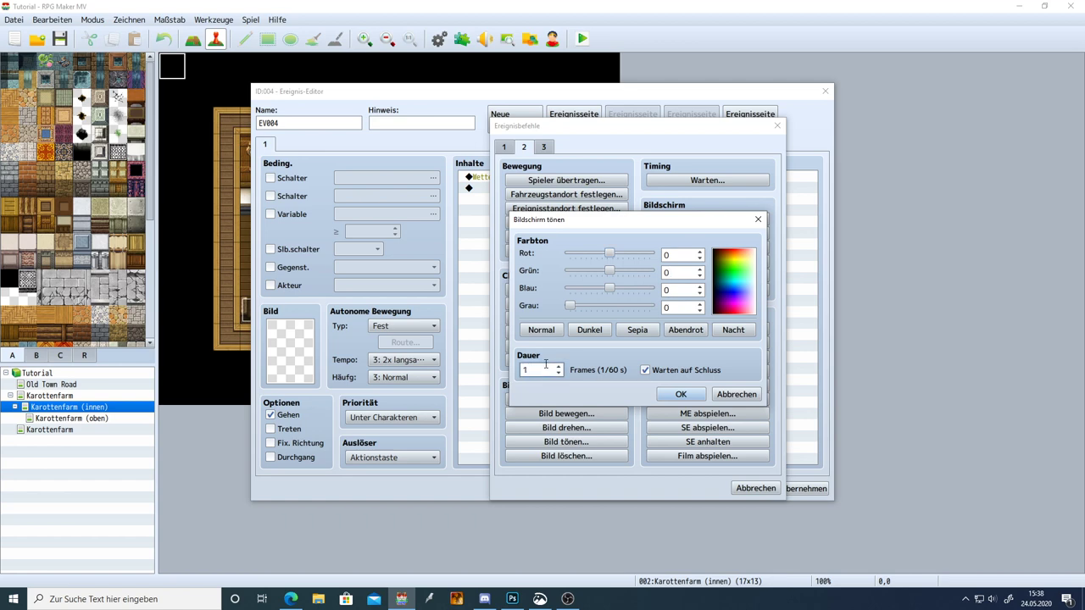
click(664, 371)
click(680, 395)
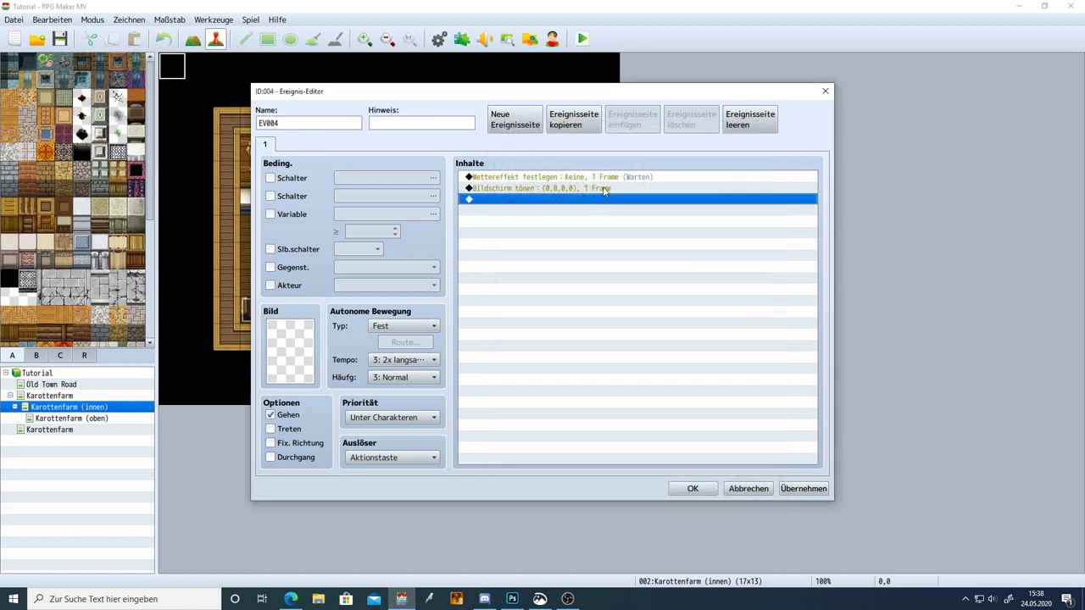
Step: Disable waiting in the Wettereffekt festlegen command, set the event's trigger to Parallel, and confirm the event
double_click(608, 178)
click(664, 347)
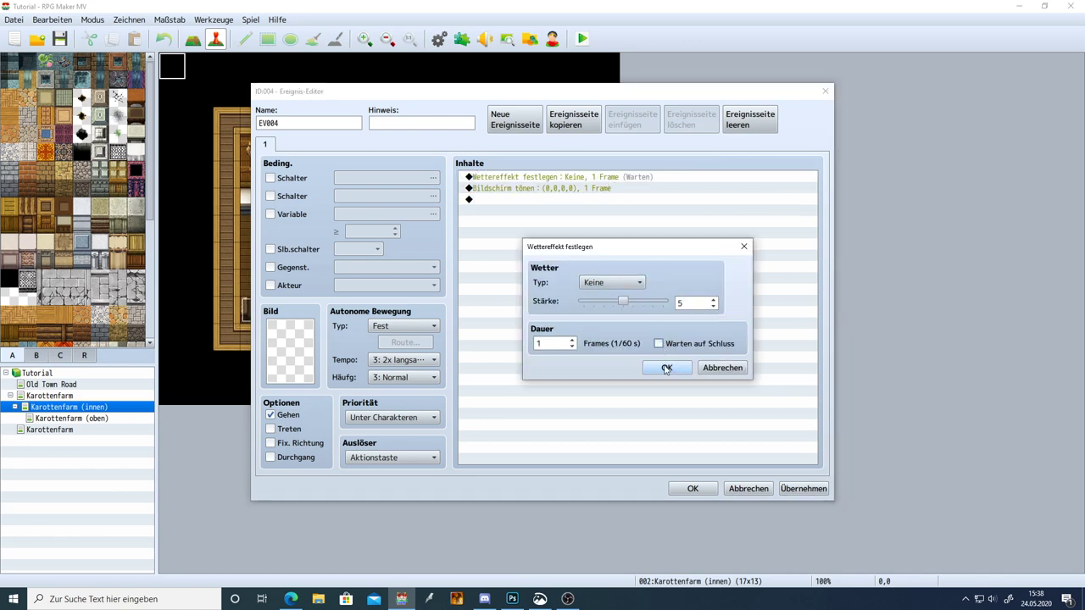
click(666, 366)
click(803, 488)
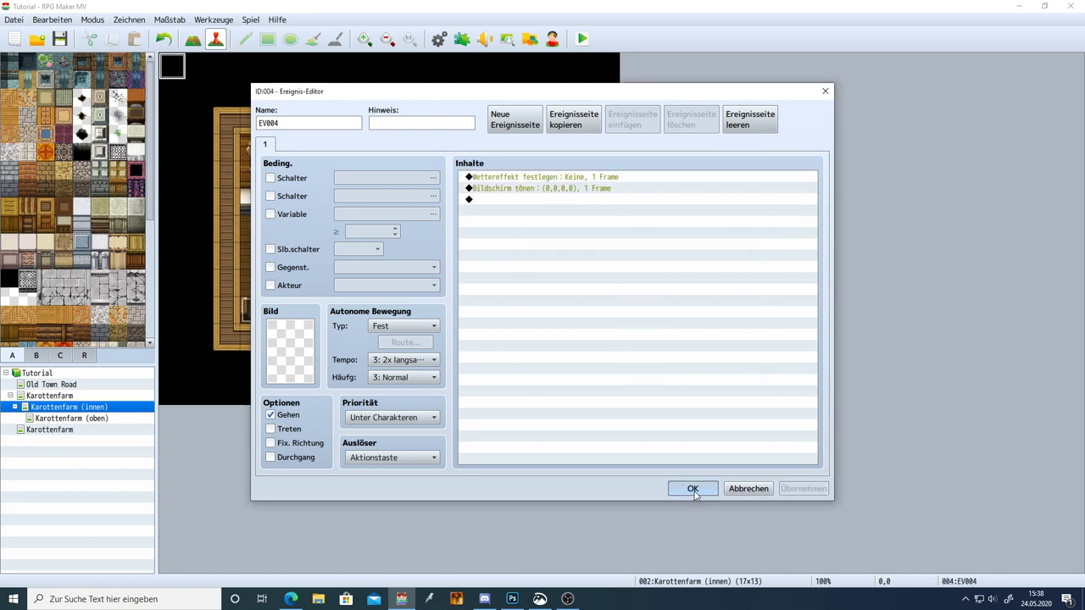
click(371, 462)
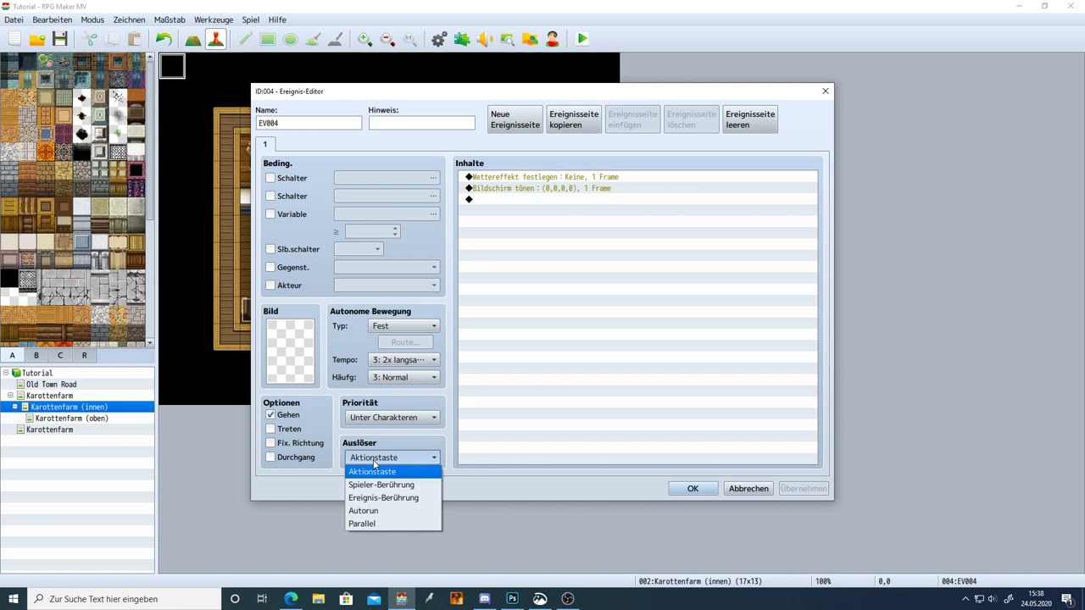
click(382, 523)
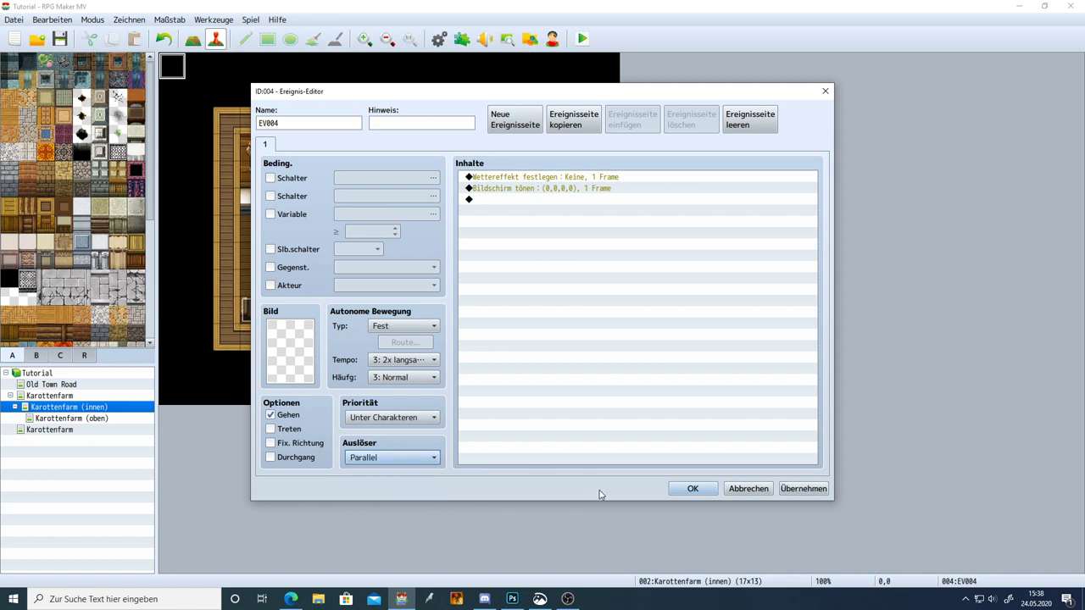
click(691, 489)
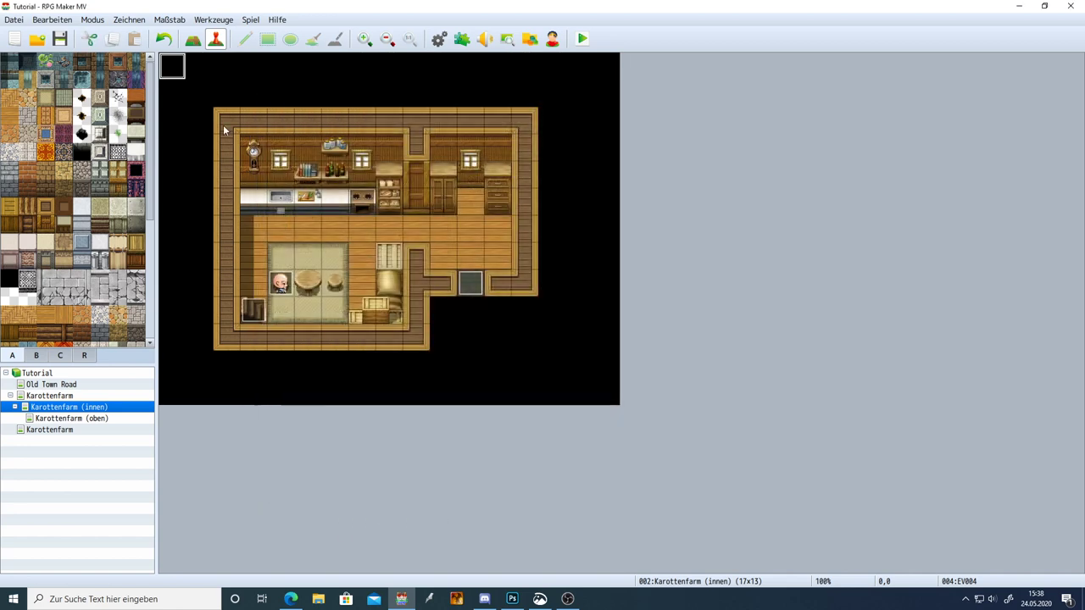
Step: Playtest the weather change by walking into the farmhouse, around inside and back outside, and close the test
click(584, 40)
key(Return)
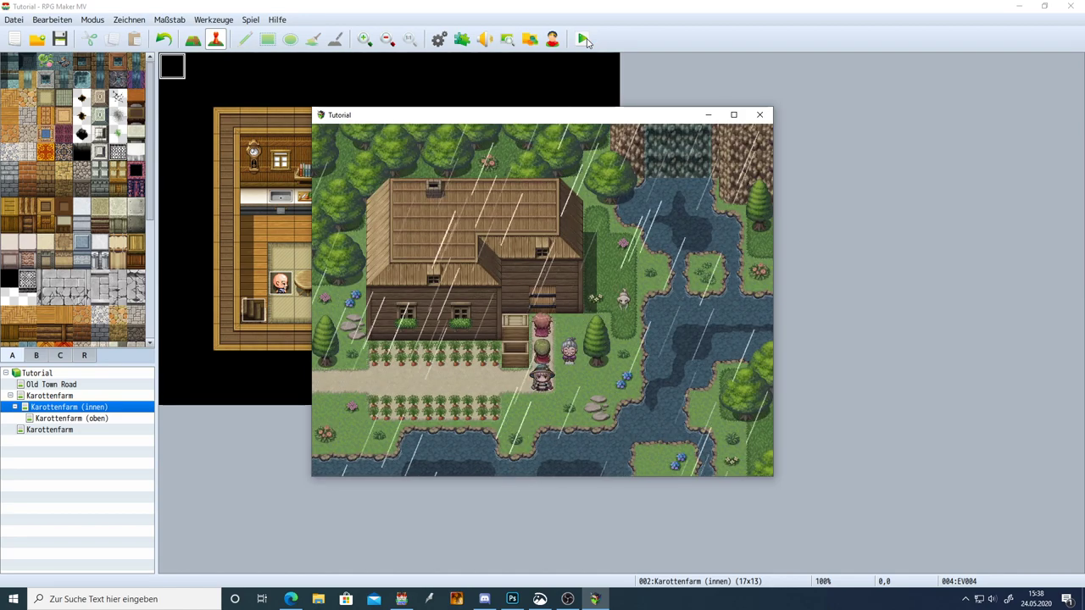
key(Up)
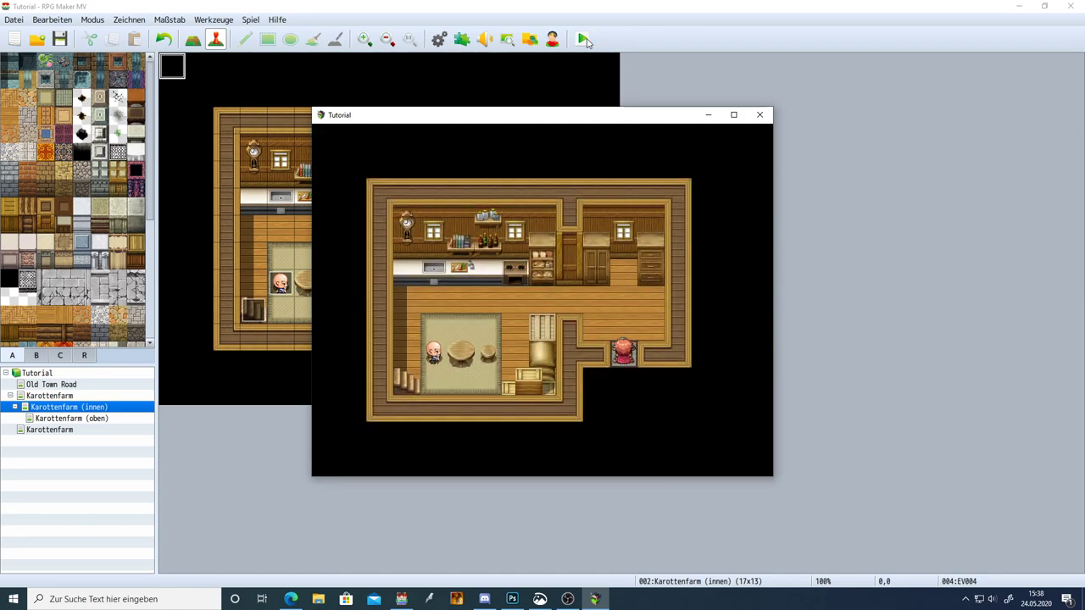
key(Up)
key(Left)
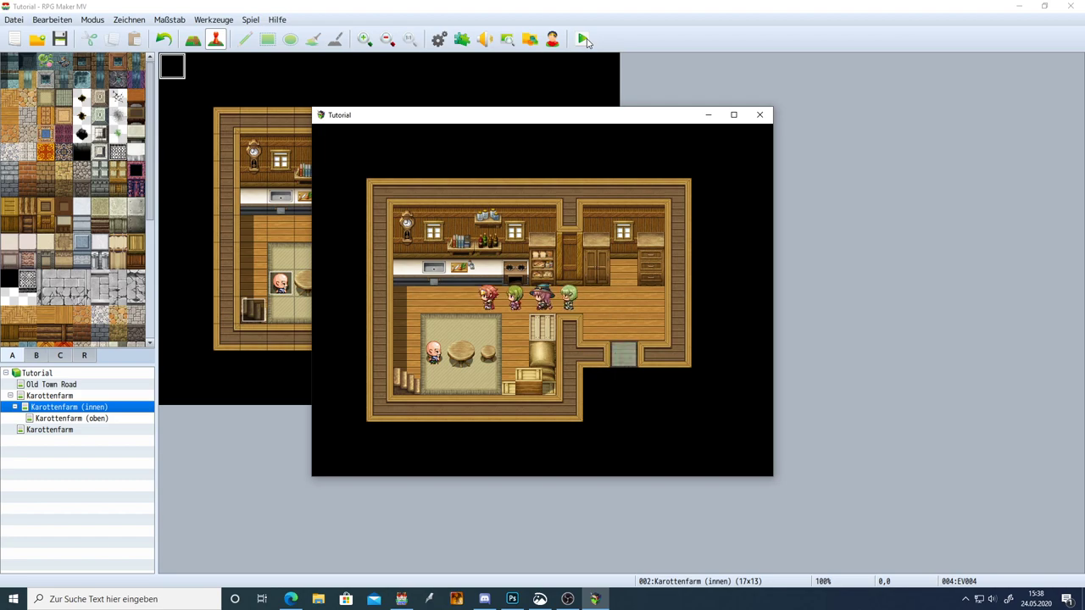
key(Right)
key(Down)
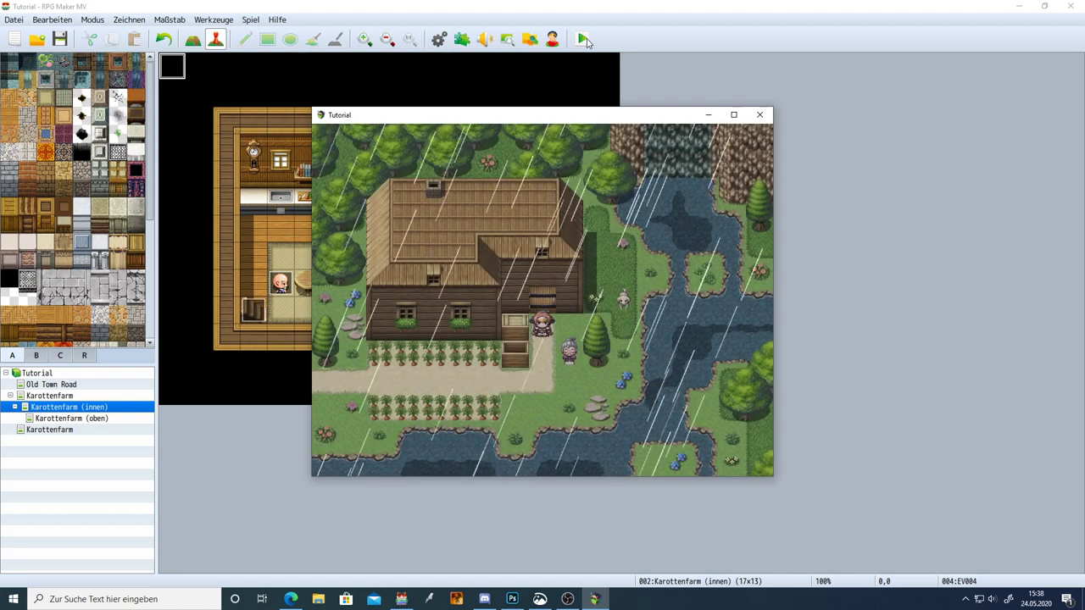
click(759, 114)
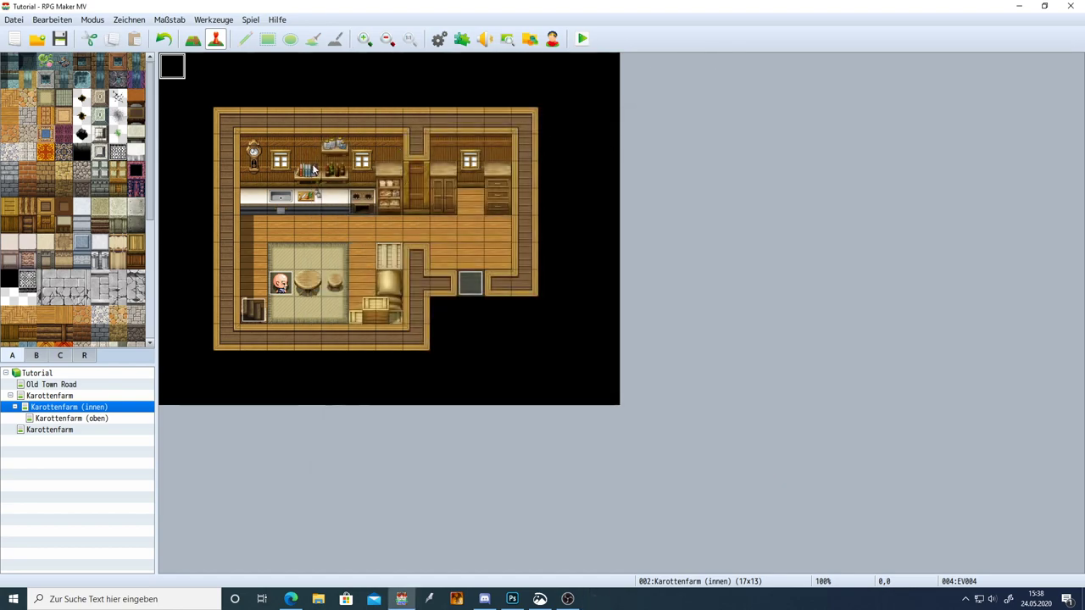
Step: Append an Ereignis löschen command to the upper-left corner event of Karottenfarm (innen) and confirm the event
key(Return)
double_click(498, 199)
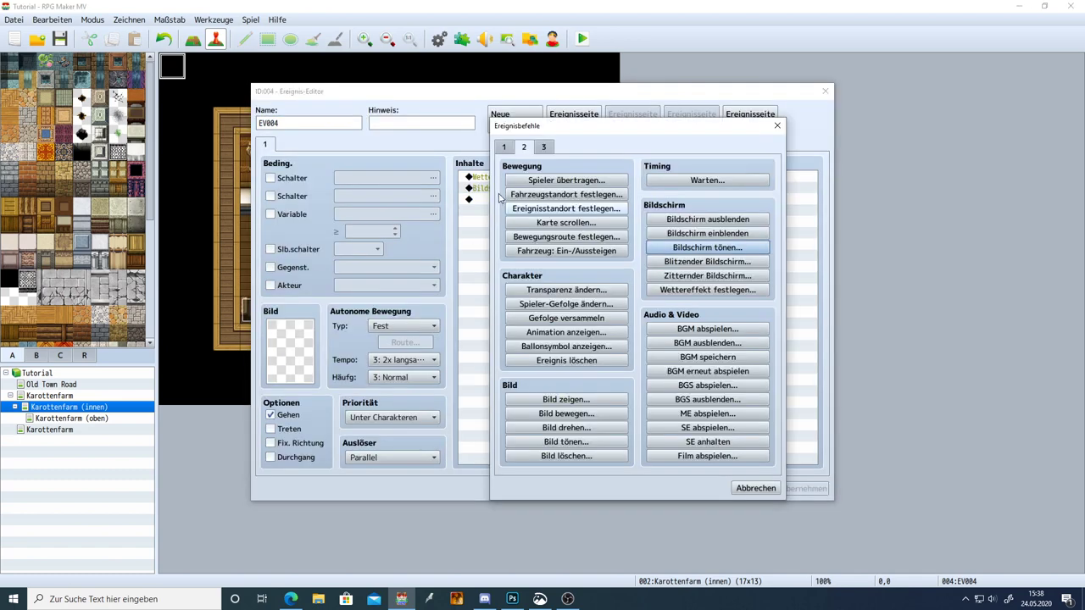
click(566, 360)
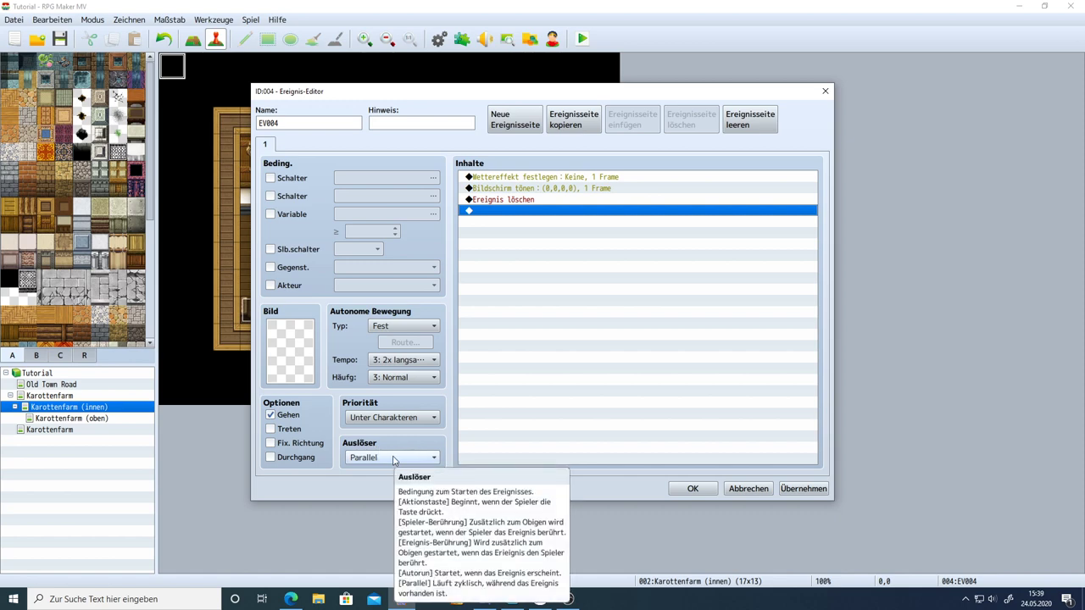
click(801, 489)
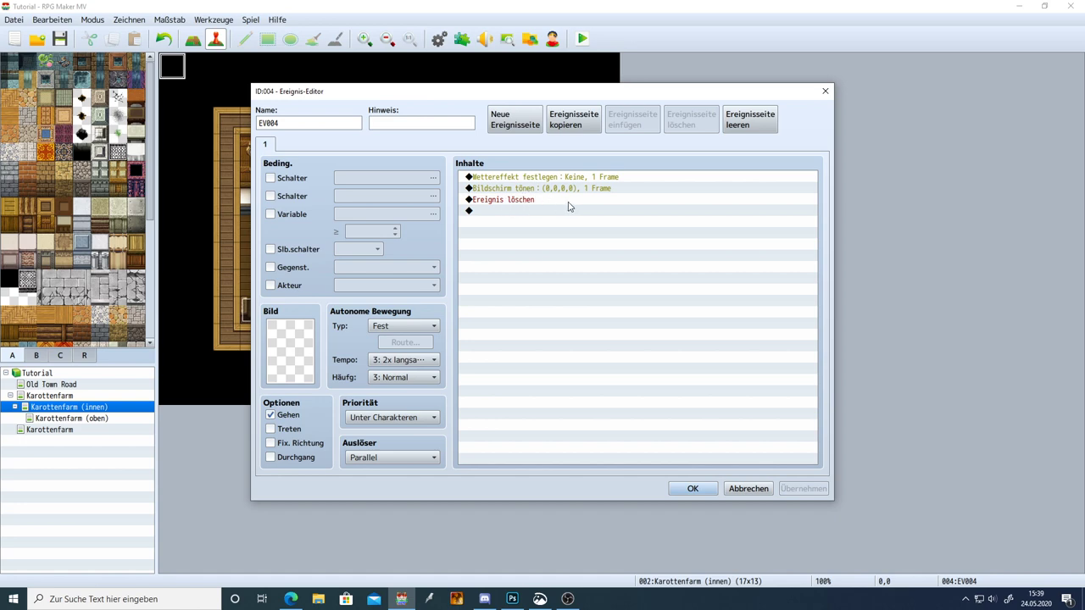
click(692, 489)
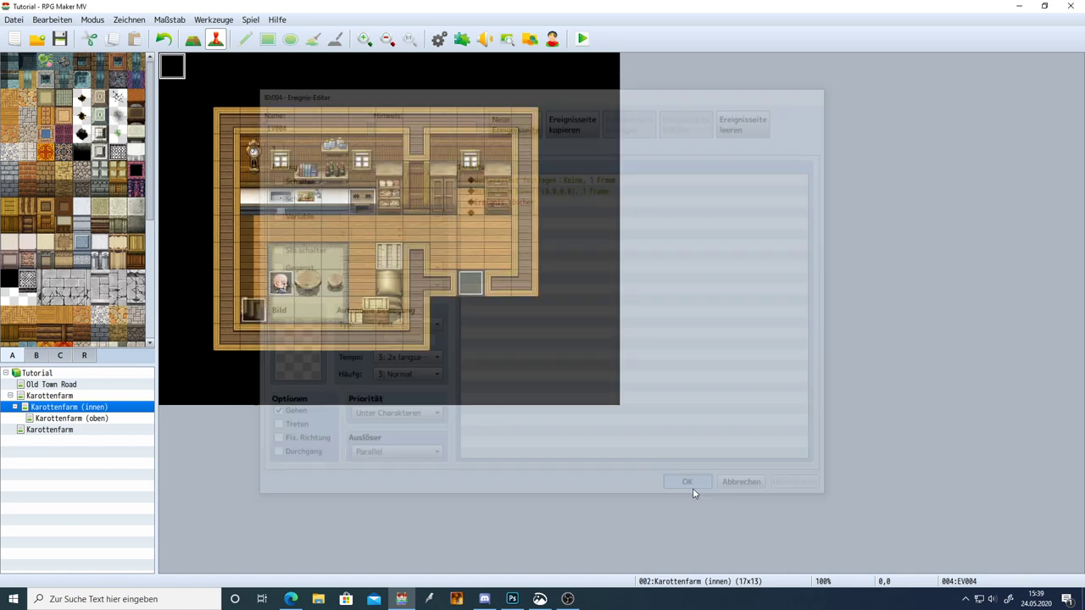
Step: Append an Ereignis löschen command to the Wetter event on the outdoor Karottenfarm map and confirm the event
click(81, 398)
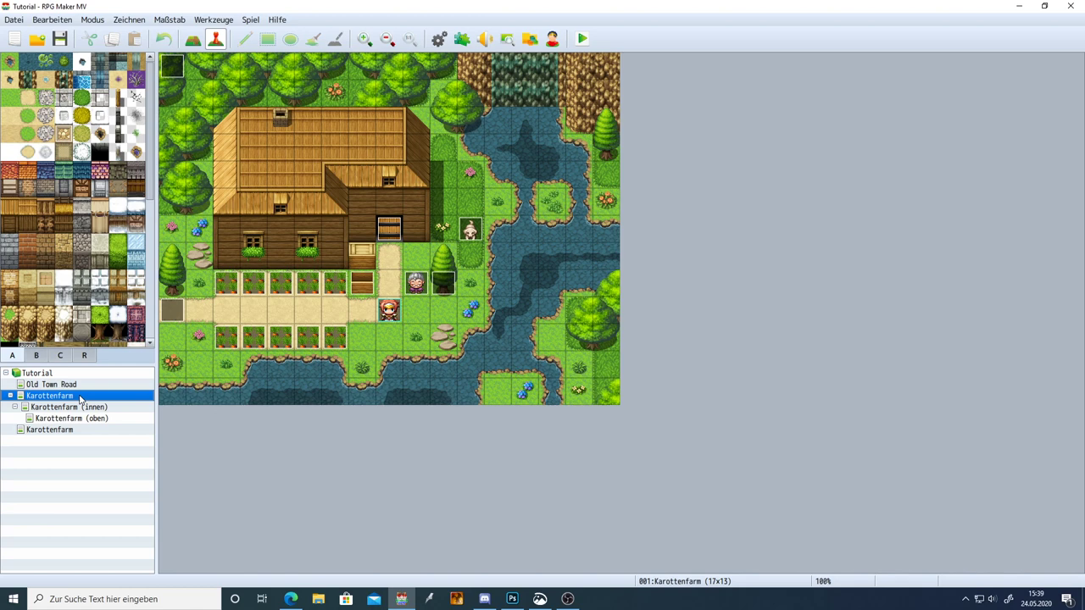
double_click(174, 73)
click(507, 222)
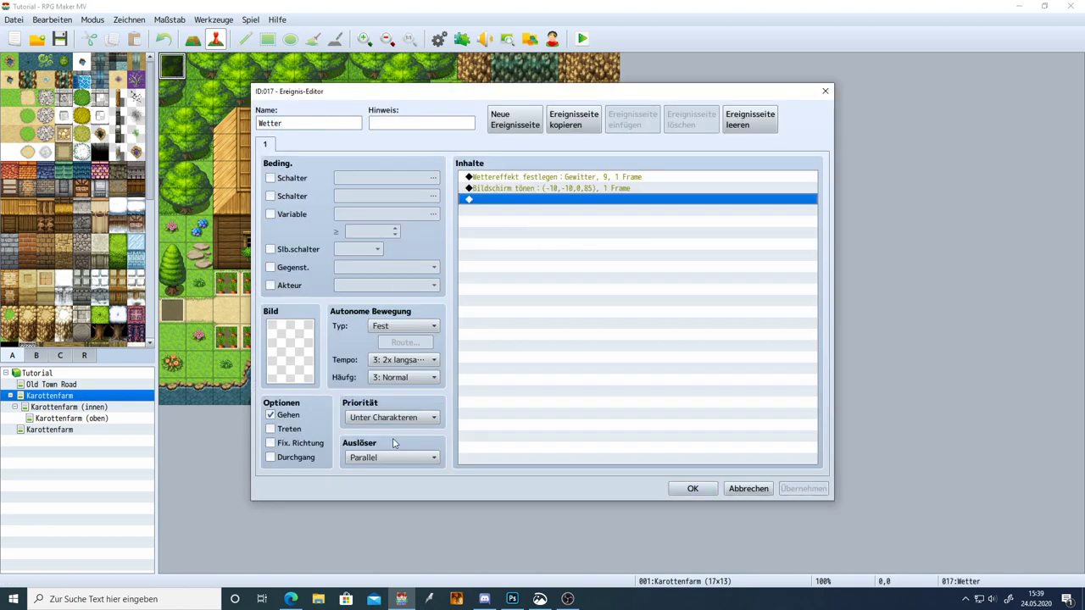
double_click(513, 223)
click(562, 362)
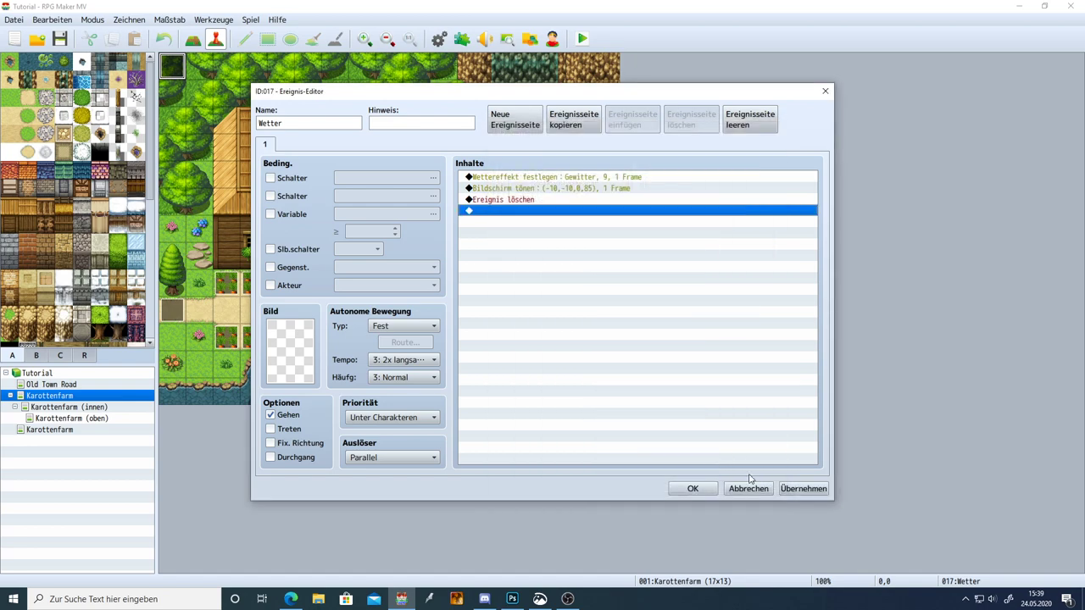
click(803, 488)
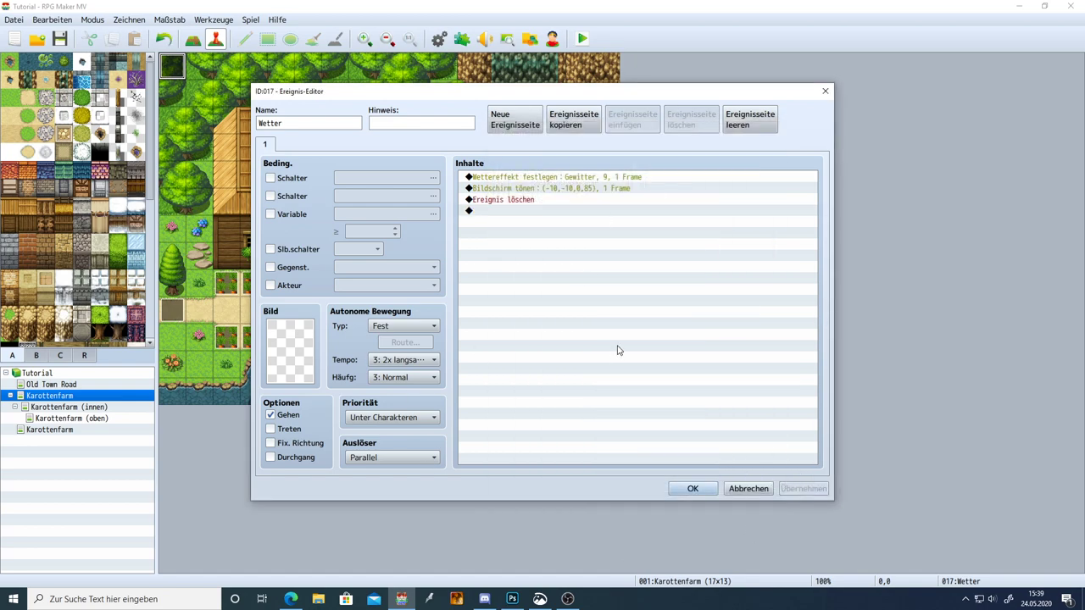
click(689, 488)
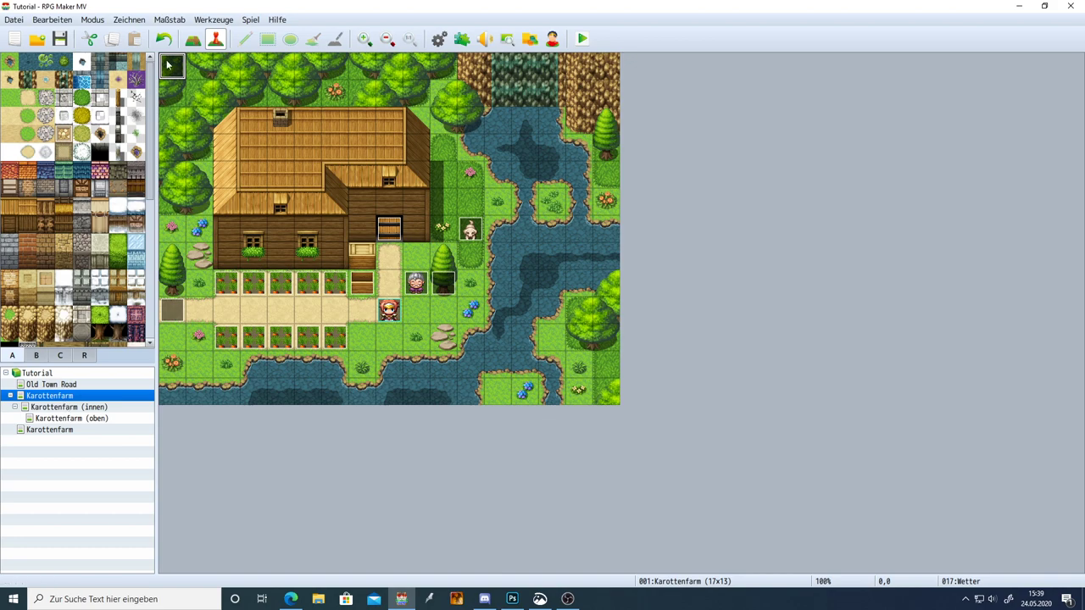
click(68, 407)
click(64, 385)
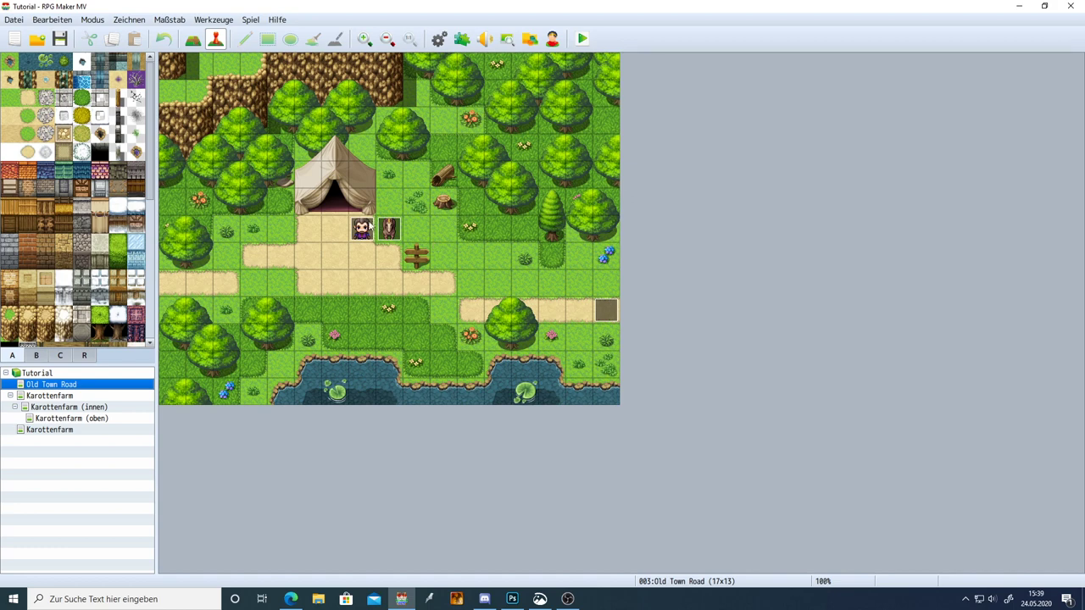
click(337, 195)
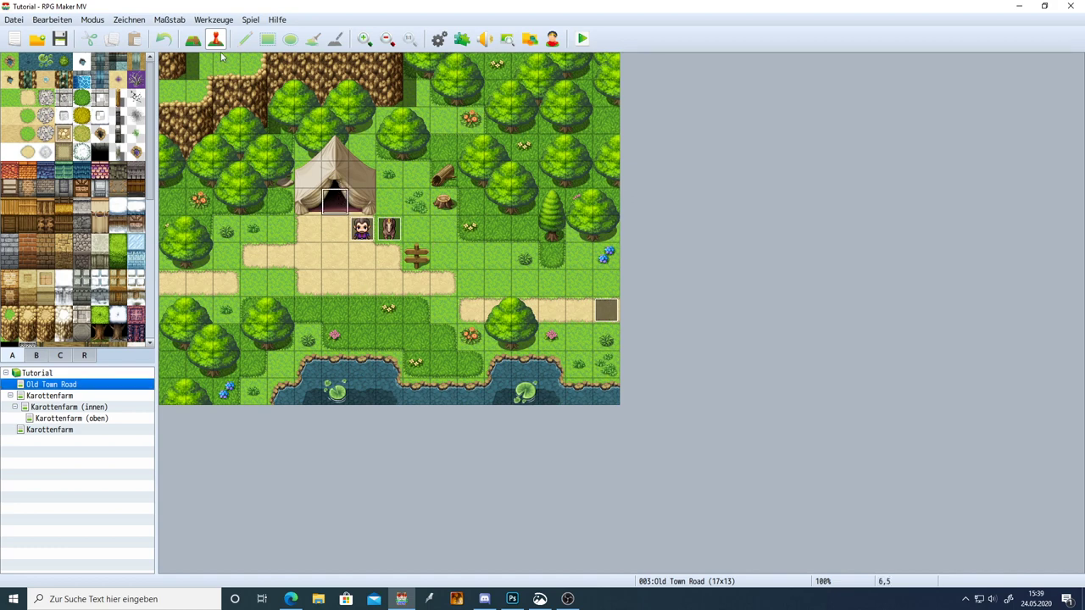
click(177, 64)
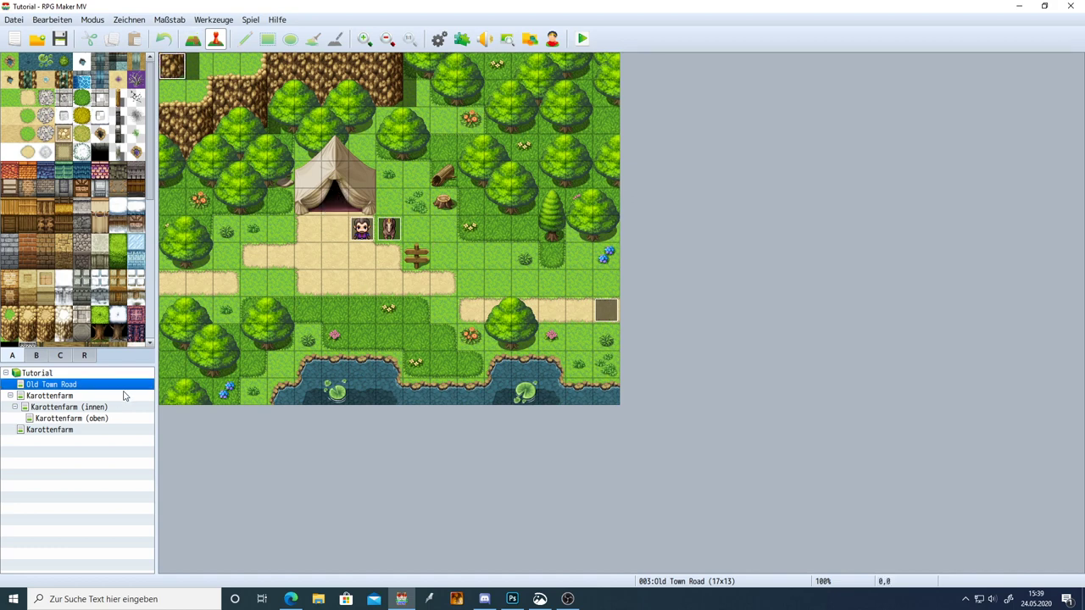
click(89, 408)
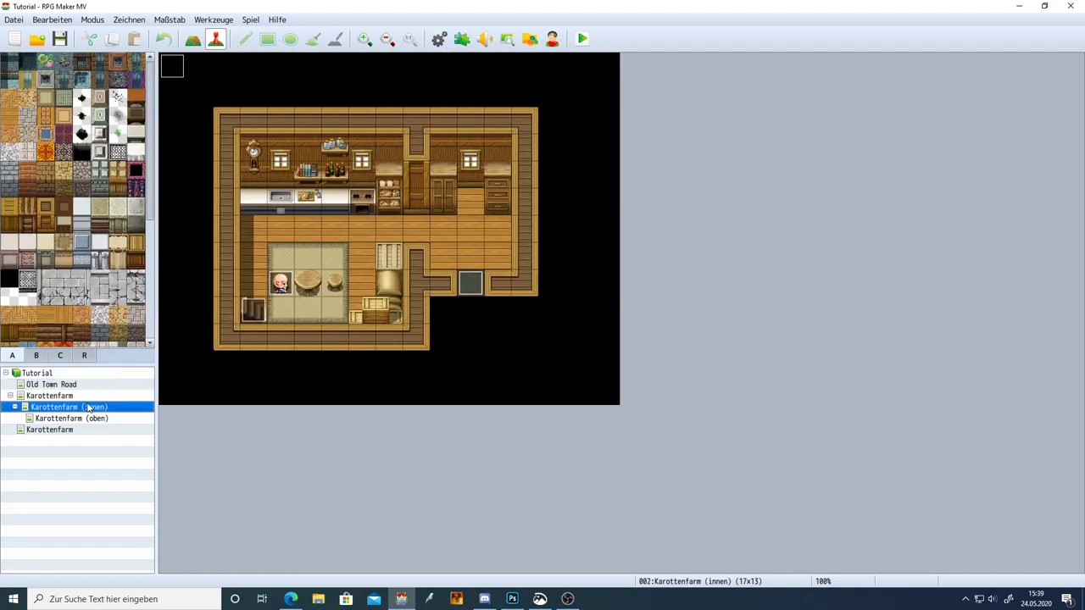
Step: Remove the Ereignis löschen command from the Wetter event on the outdoor Karottenfarm map
click(78, 396)
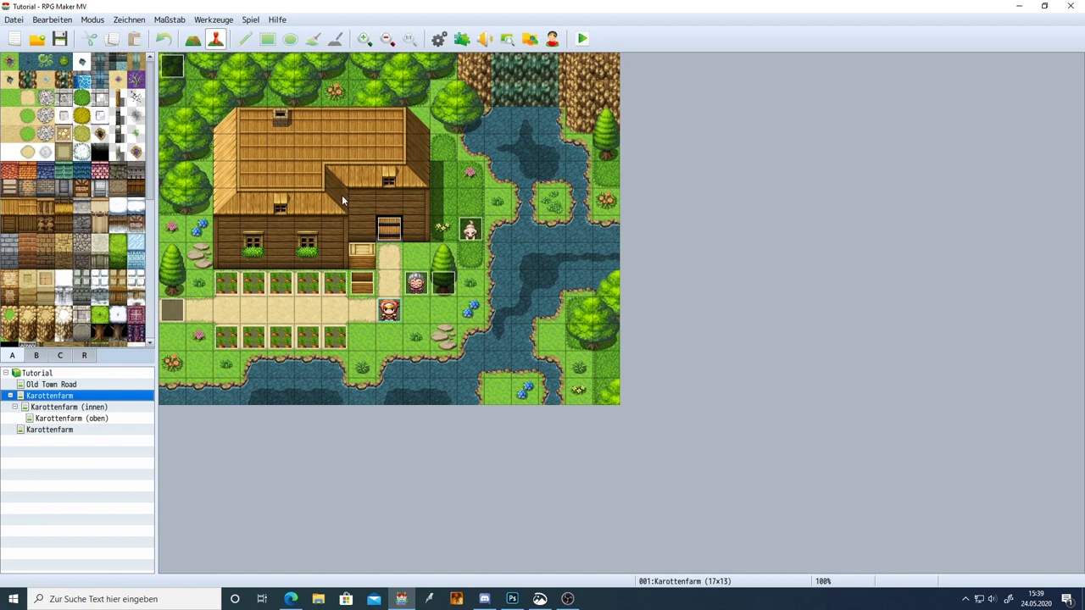
double_click(179, 65)
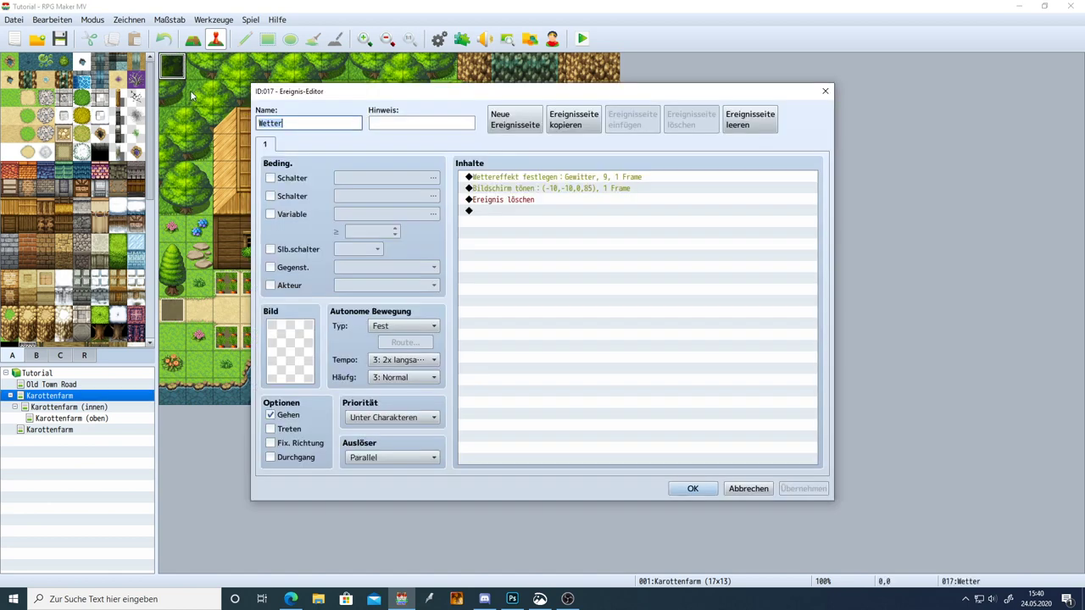
click(514, 201)
key(Delete)
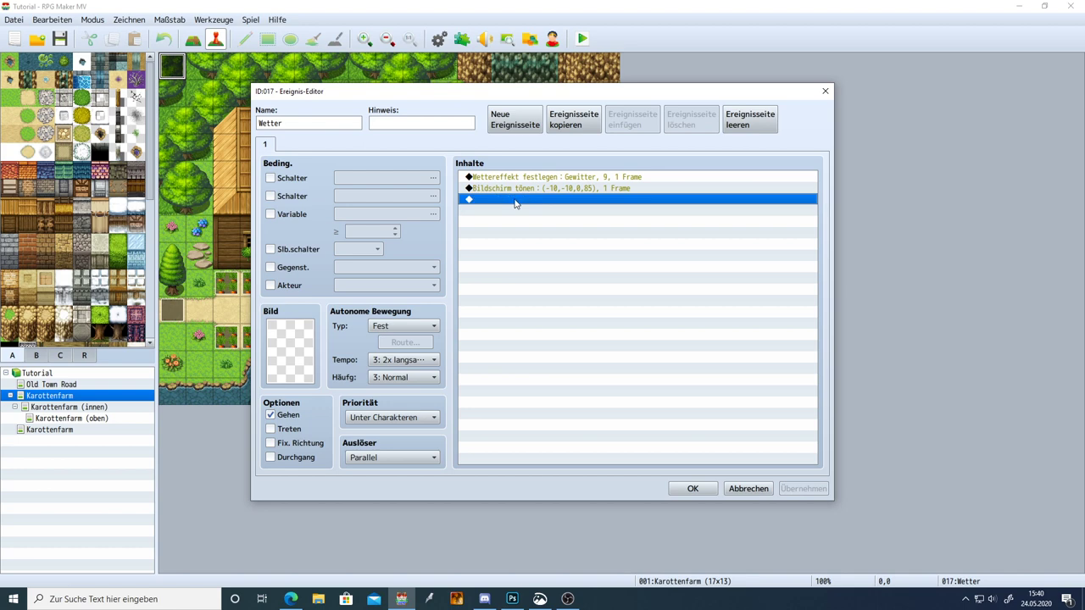
Step: Append a Schalter steuern command to the Wetter event that sets switch 0004, named Blitze, to EIN, and apply the change
double_click(514, 201)
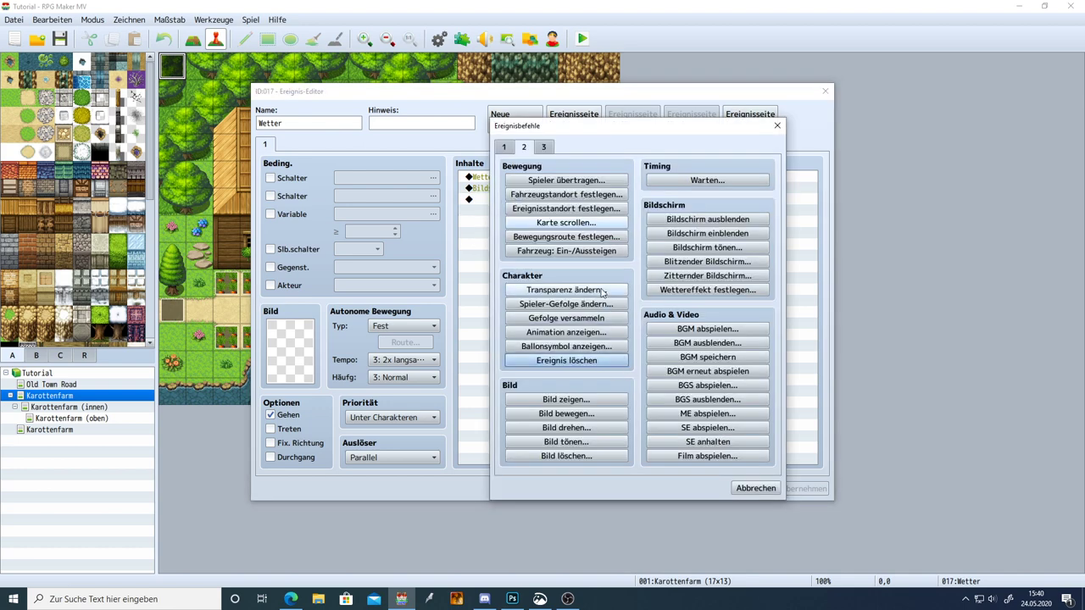
click(504, 148)
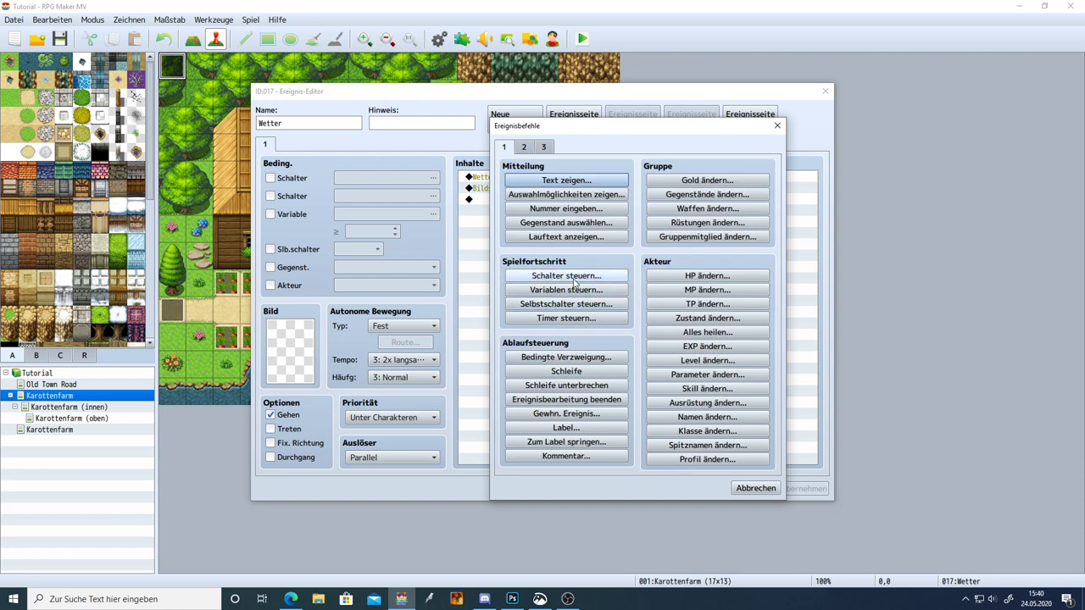
click(574, 280)
click(675, 293)
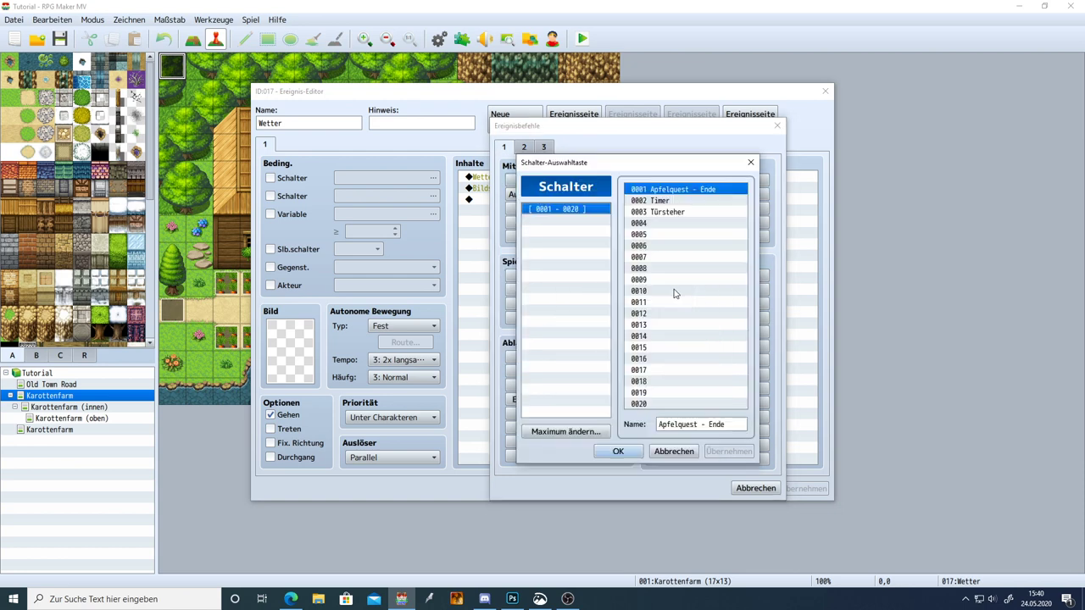
click(653, 223)
click(698, 424)
text(Blitz)
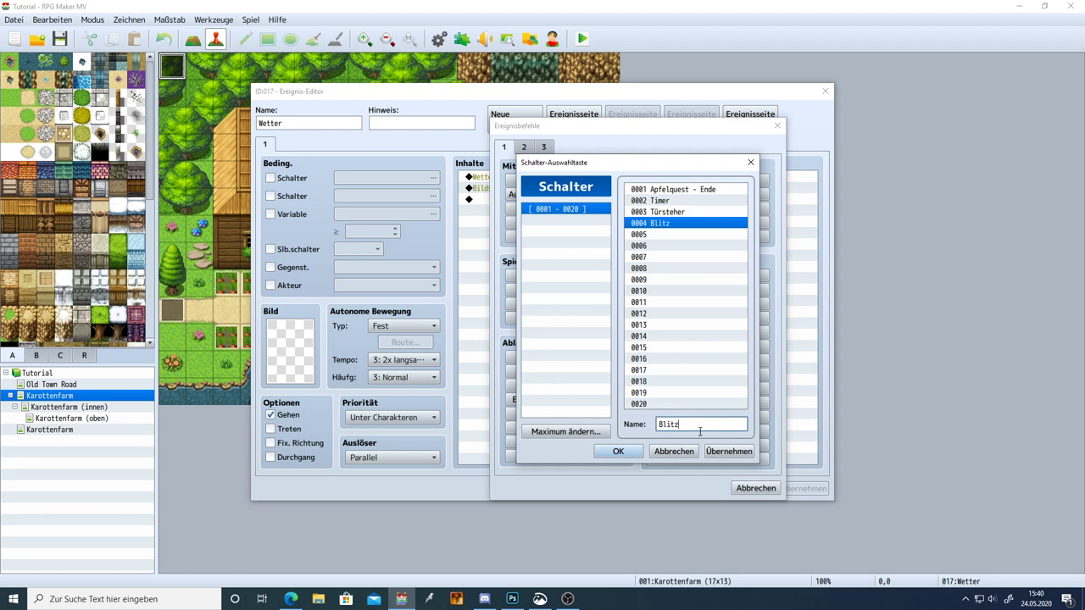
click(728, 451)
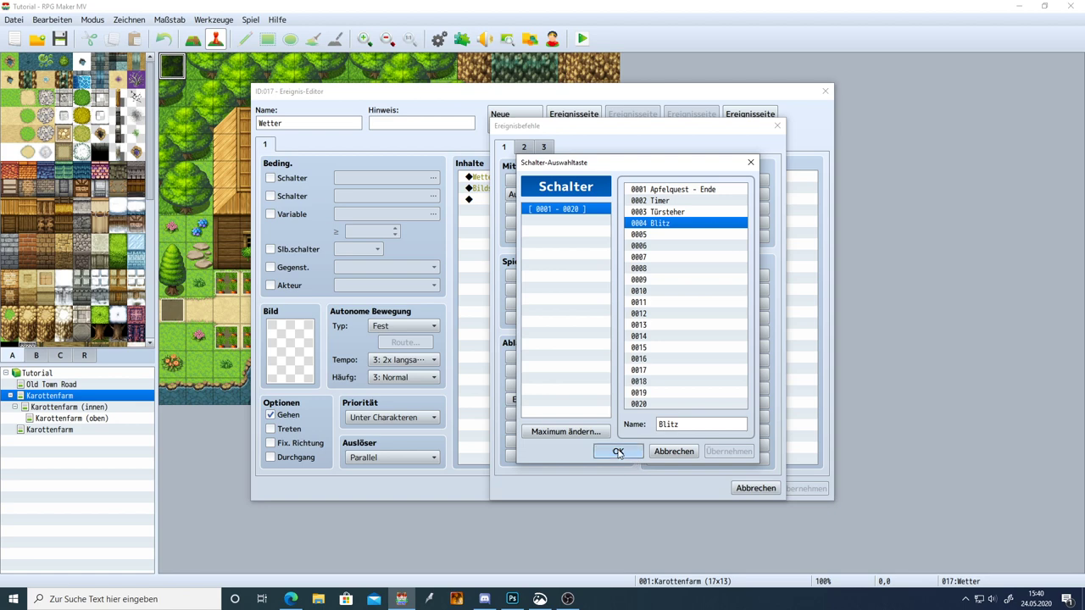
click(693, 423)
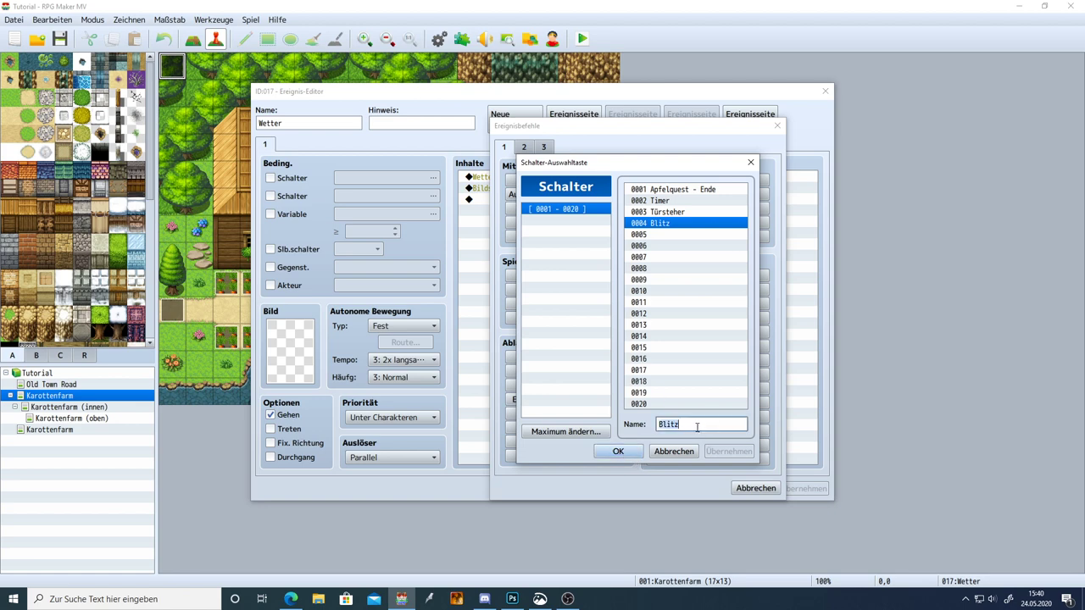
text(e)
click(618, 451)
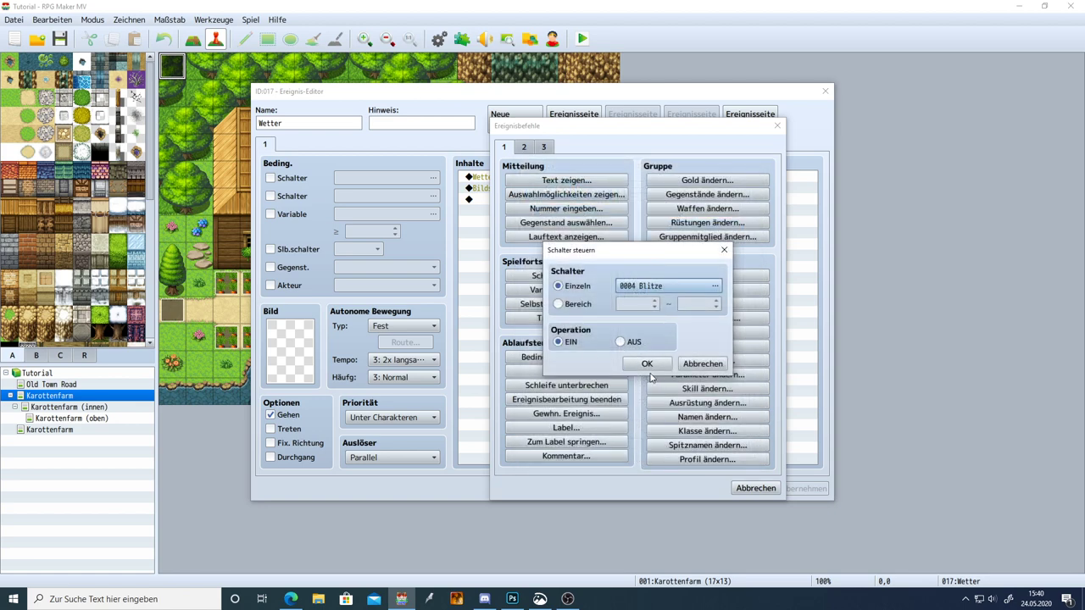
click(646, 364)
click(801, 488)
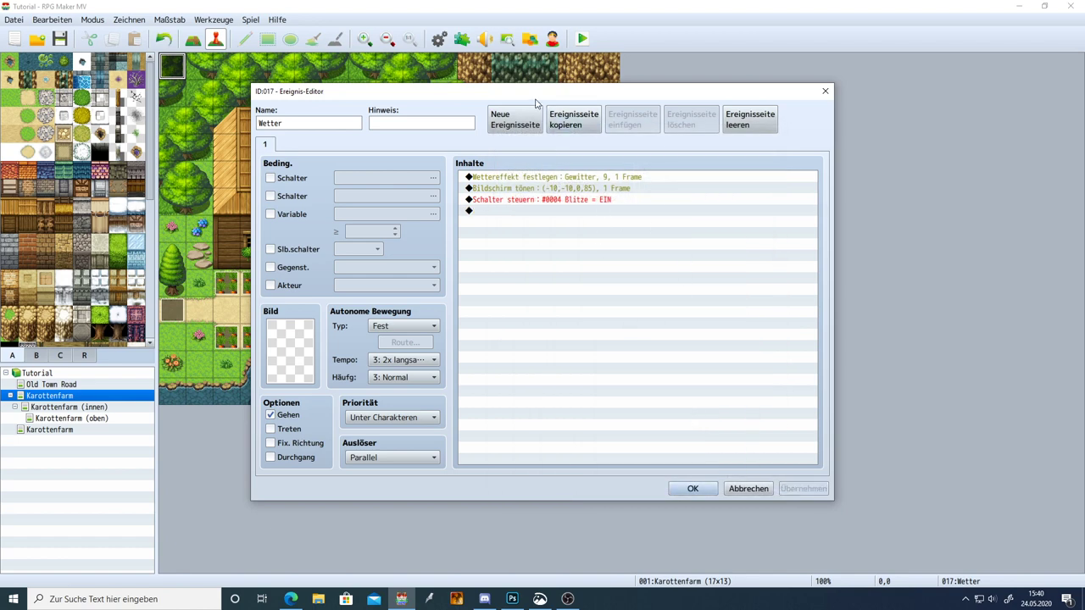
Step: Add a second page to the Wetter event with switch 0004 Blitze as its condition, confirm the event and save the project
mouse_move(522, 95)
mouse_down()
mouse_move(666, 178)
mouse_move(518, 95)
mouse_up()
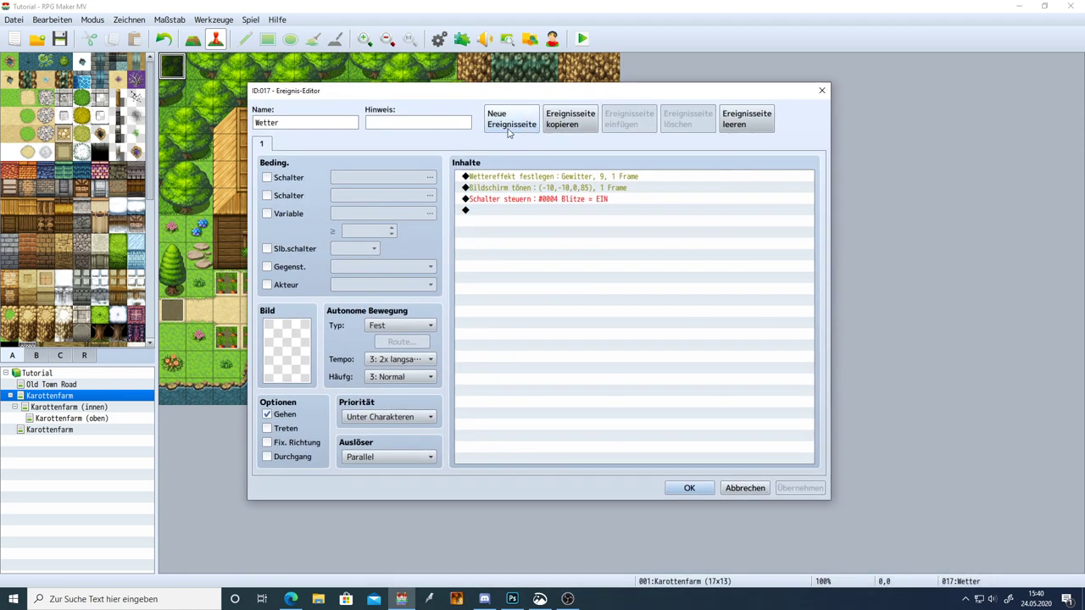
click(510, 133)
click(267, 146)
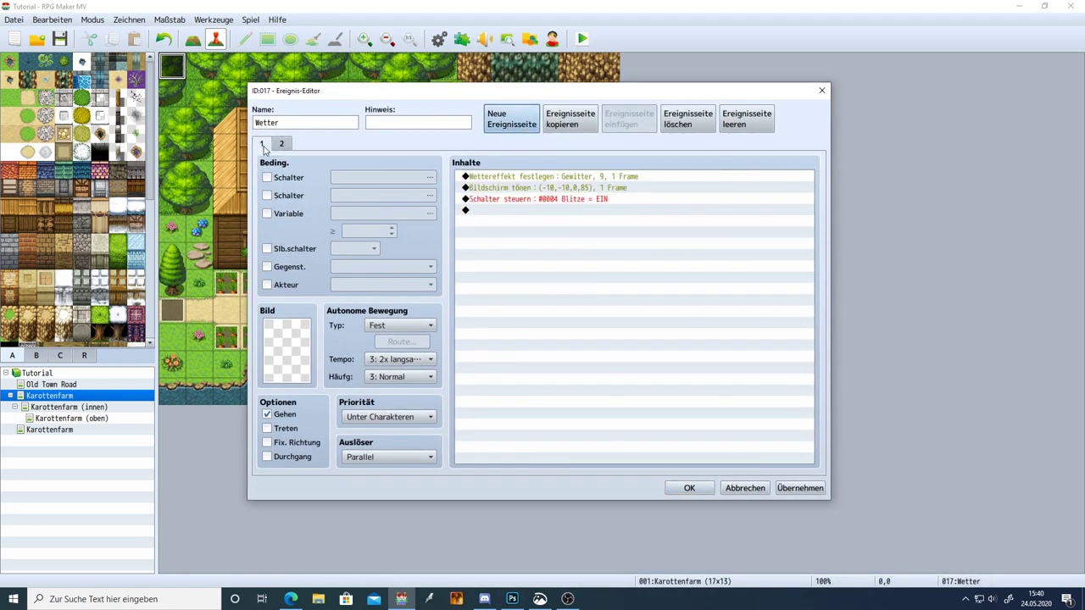
click(281, 143)
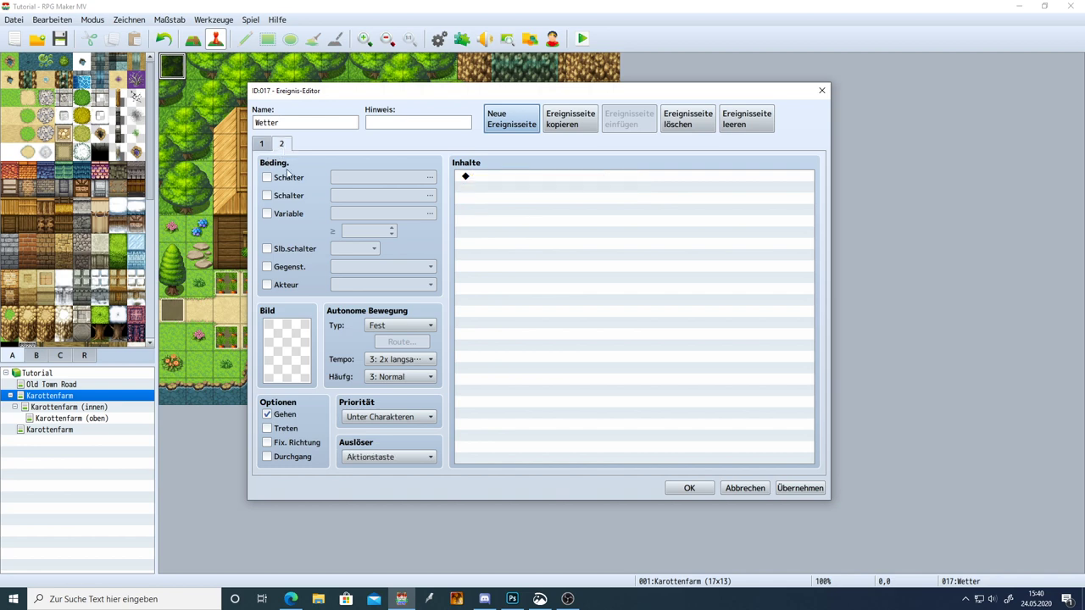
click(286, 177)
click(402, 179)
double_click(574, 206)
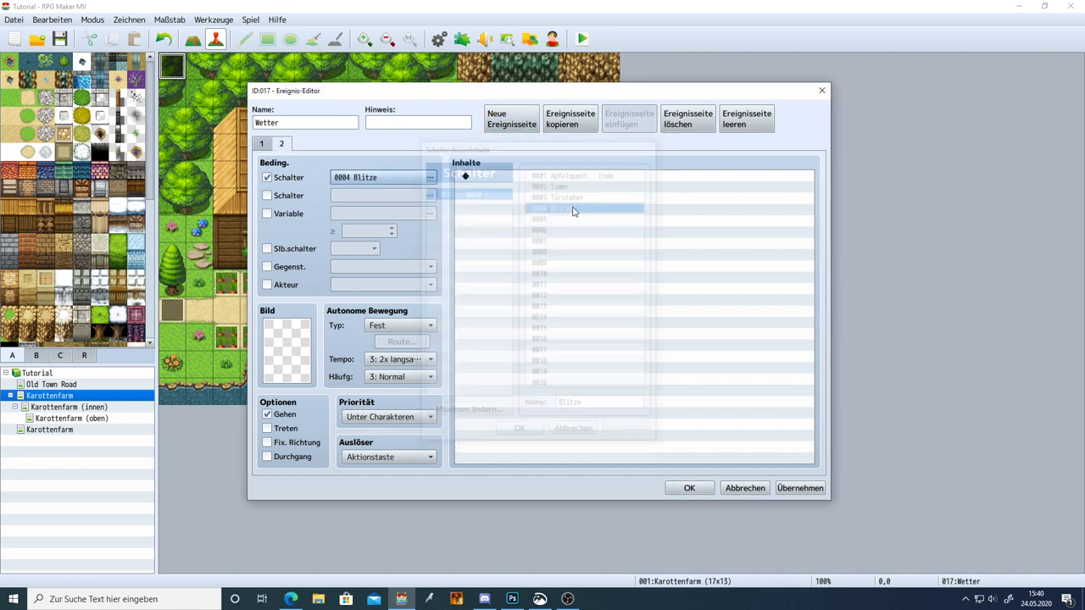
click(799, 487)
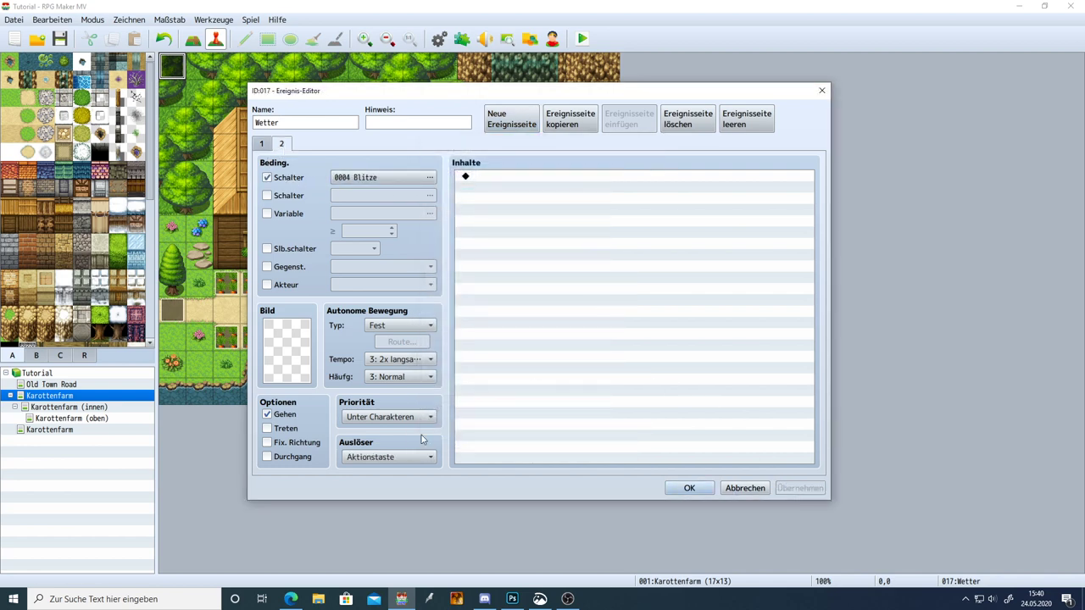
click(268, 145)
click(282, 144)
click(688, 488)
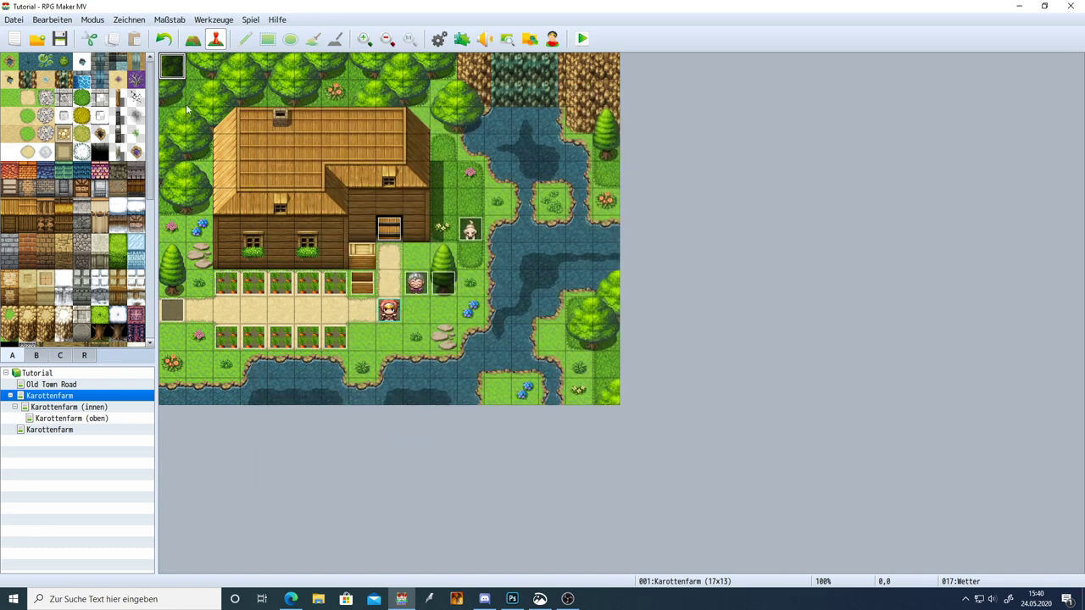
click(61, 39)
Step: Name common event (Gew. Ereignisse) 0002 in the database Blitze
click(438, 40)
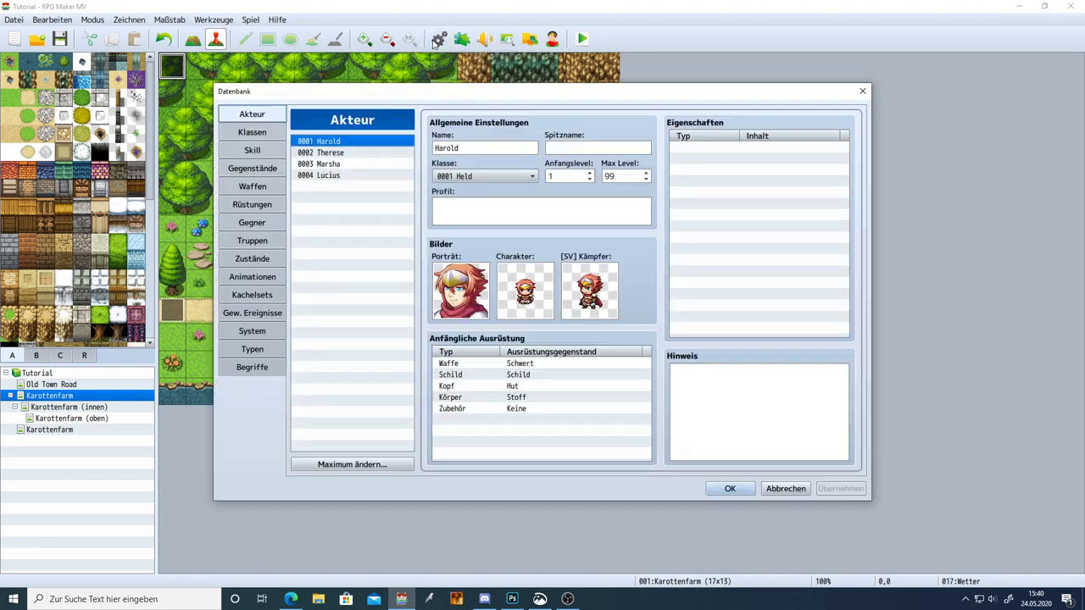
click(252, 313)
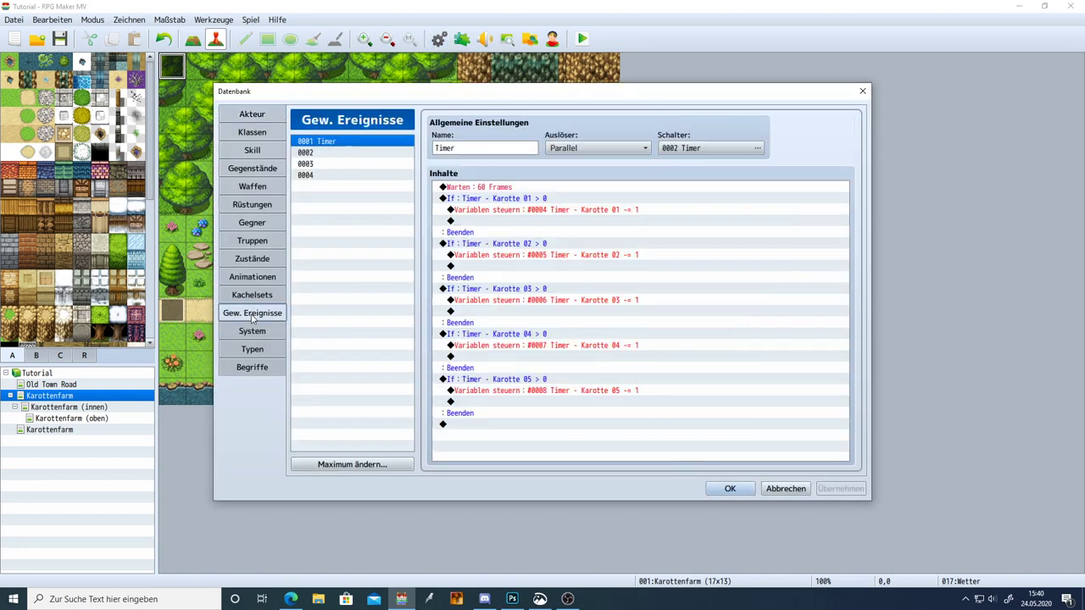
click(334, 155)
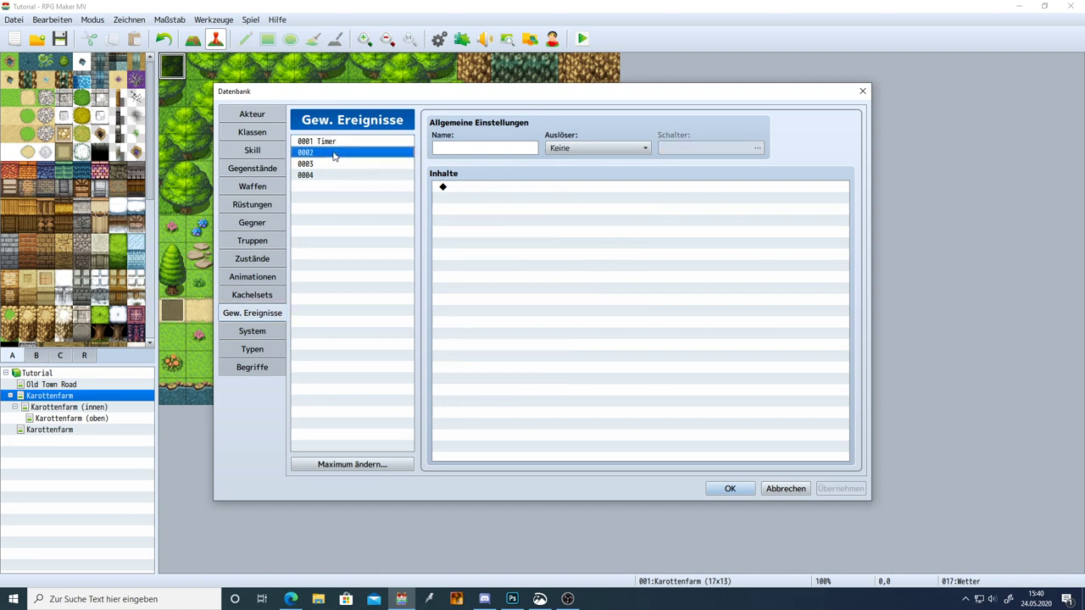
click(462, 147)
text(Bl)
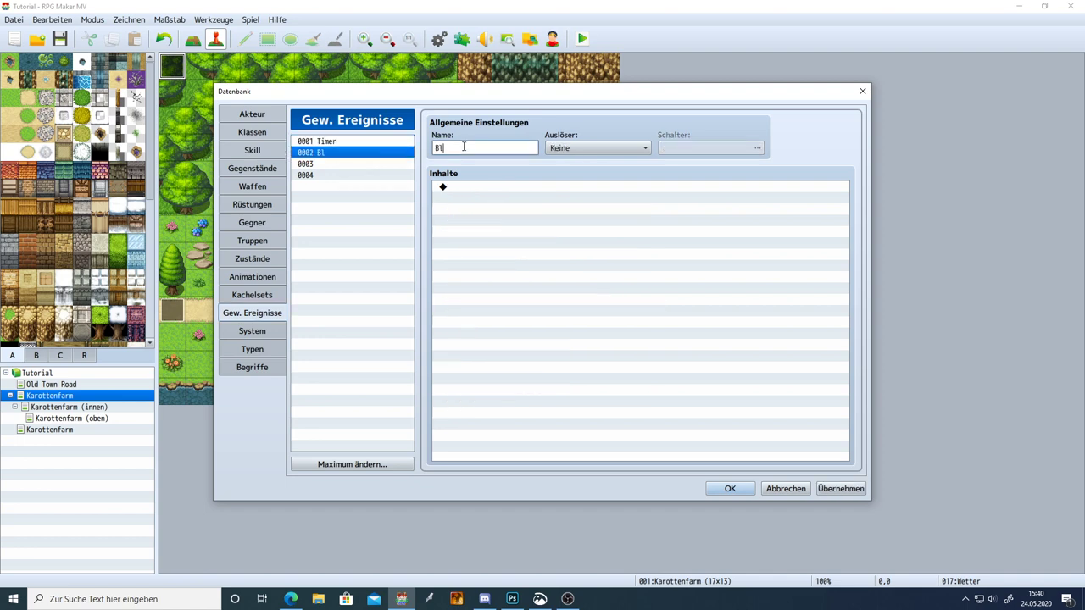
text(itze)
Step: Set the Blitze common event's Auslöser to Parallel and its Schalter to 0004 Blitze, and apply the changes
click(617, 149)
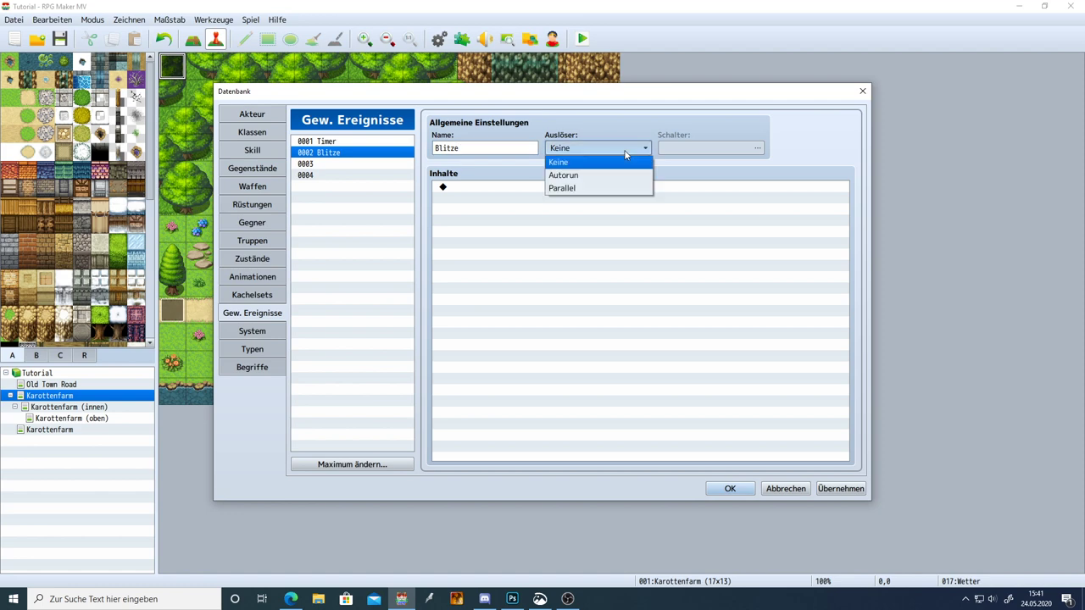
click(591, 188)
click(700, 151)
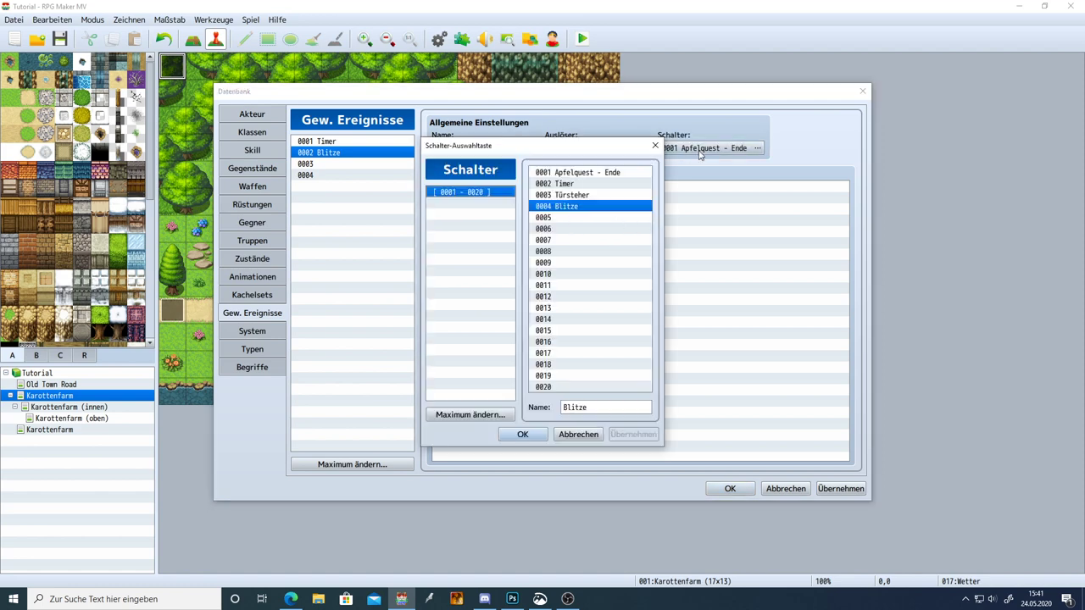
double_click(590, 206)
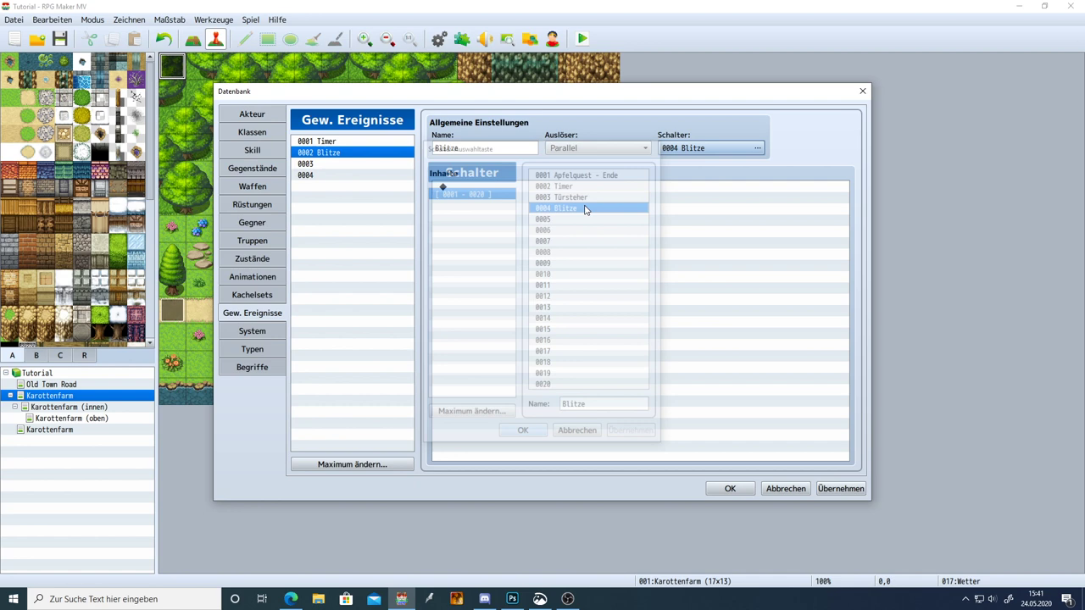
click(841, 489)
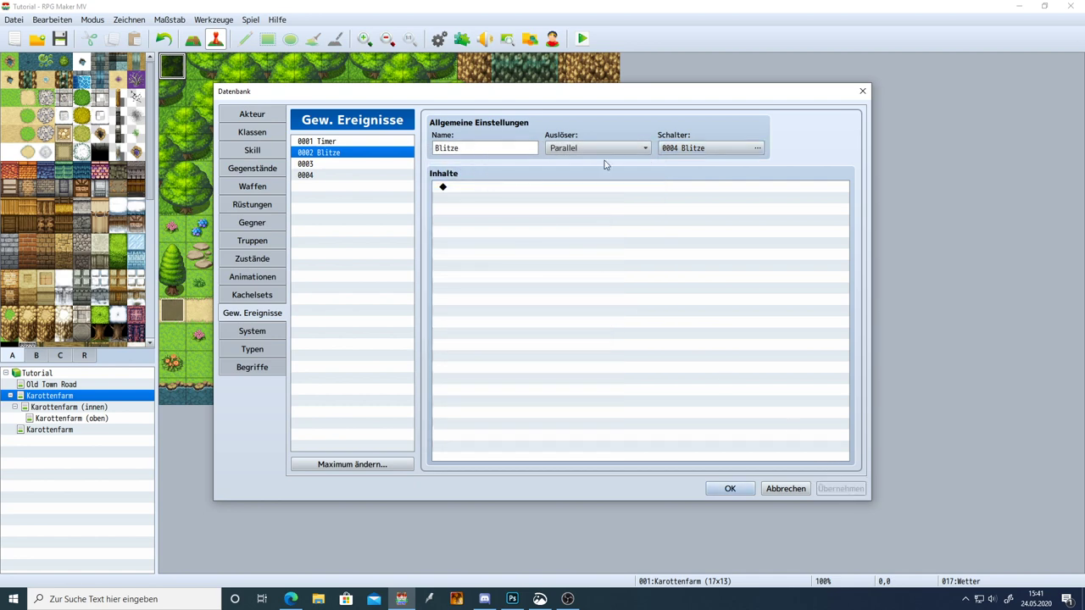
click(487, 188)
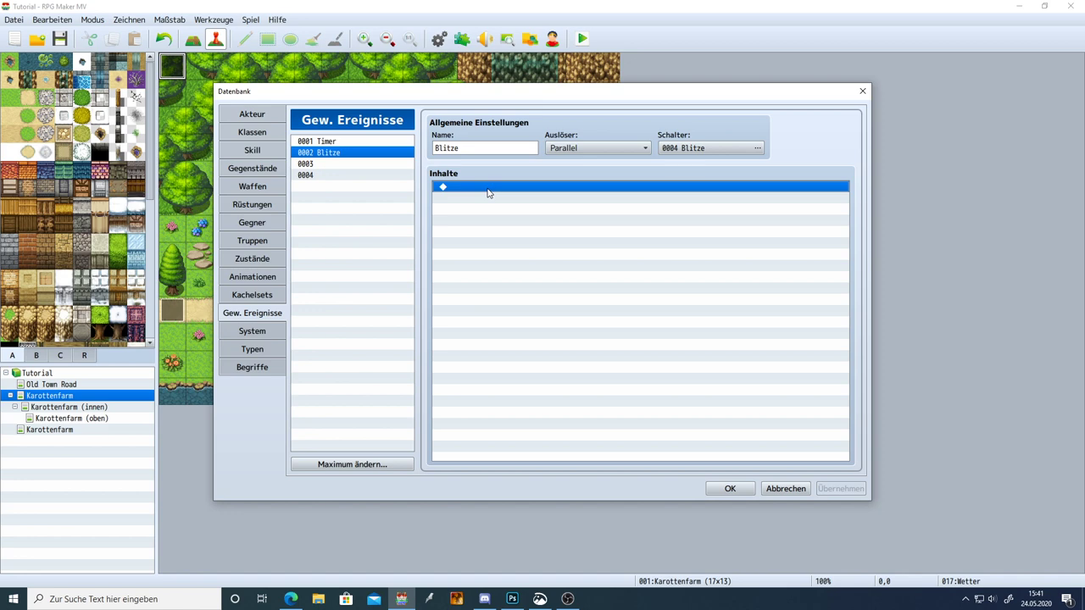
click(366, 142)
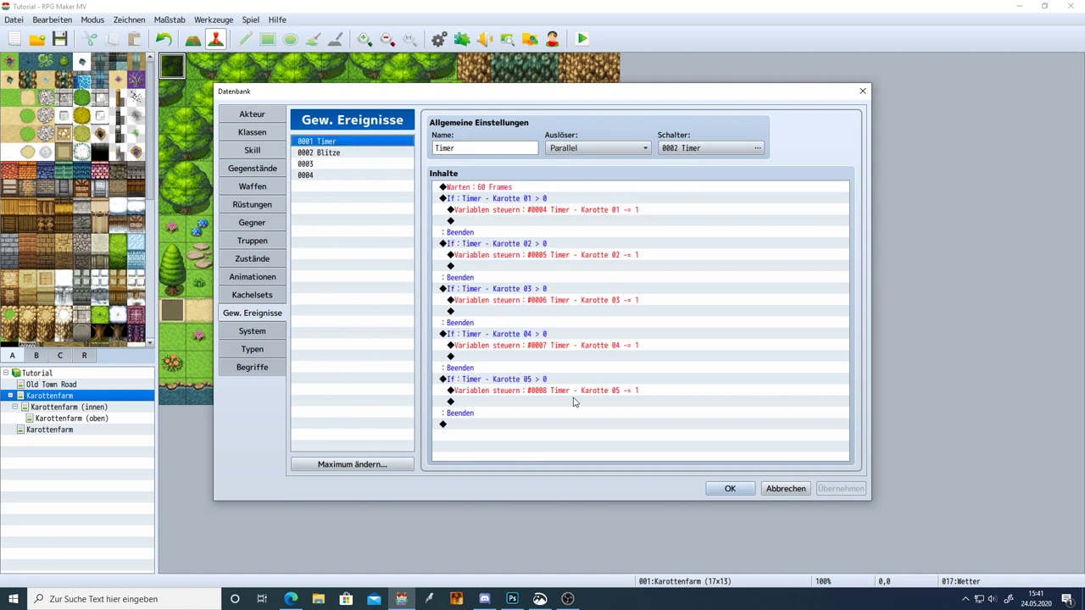
click(346, 154)
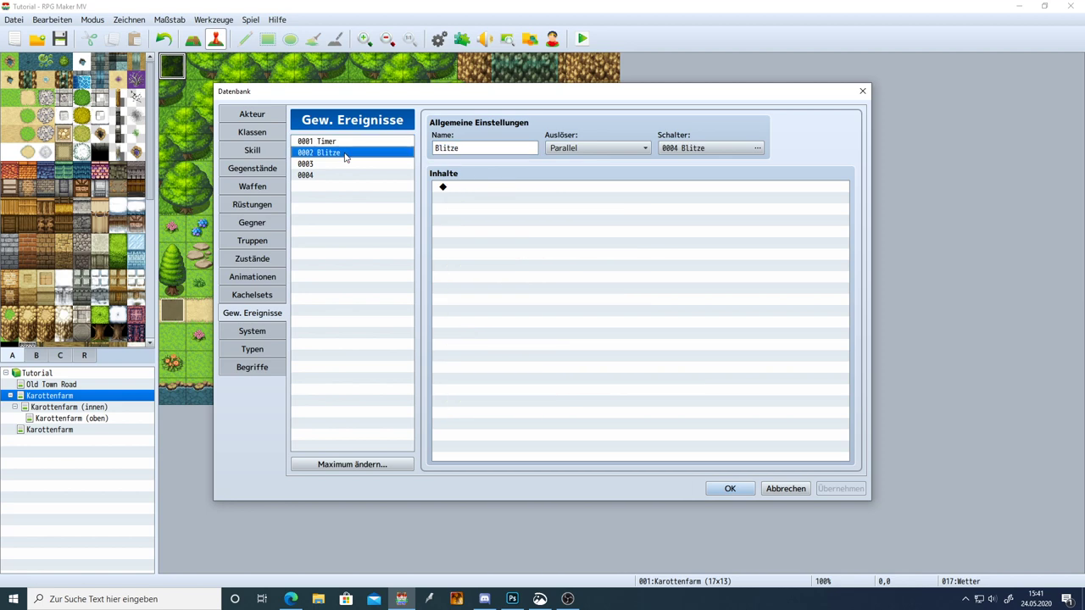
Step: Start an SE abspielen command in the Blitze common event, choose the sound effect Thunder9 and preview it
double_click(462, 188)
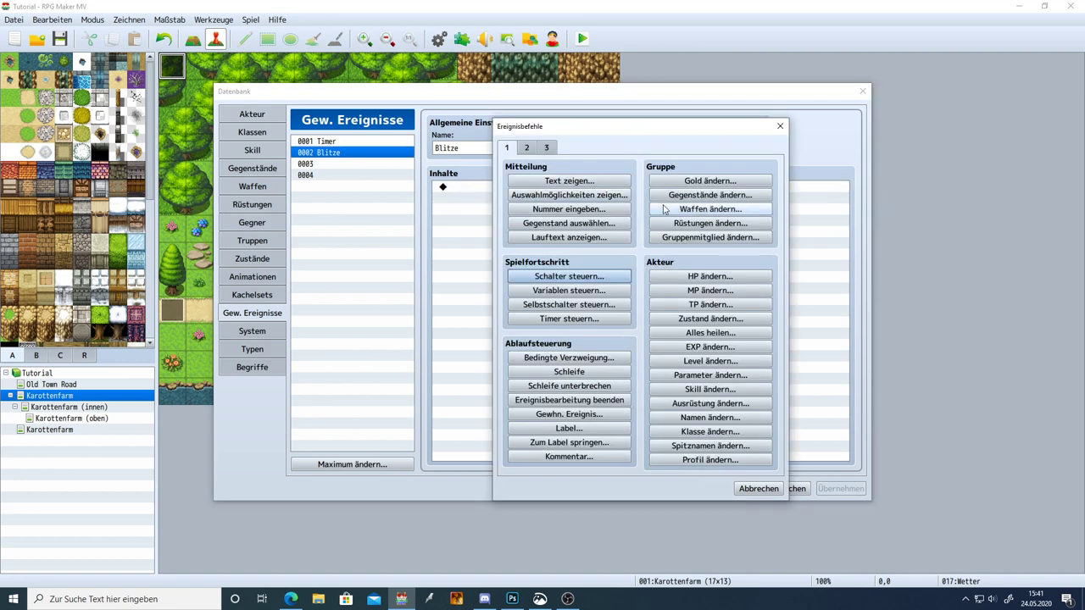
click(526, 149)
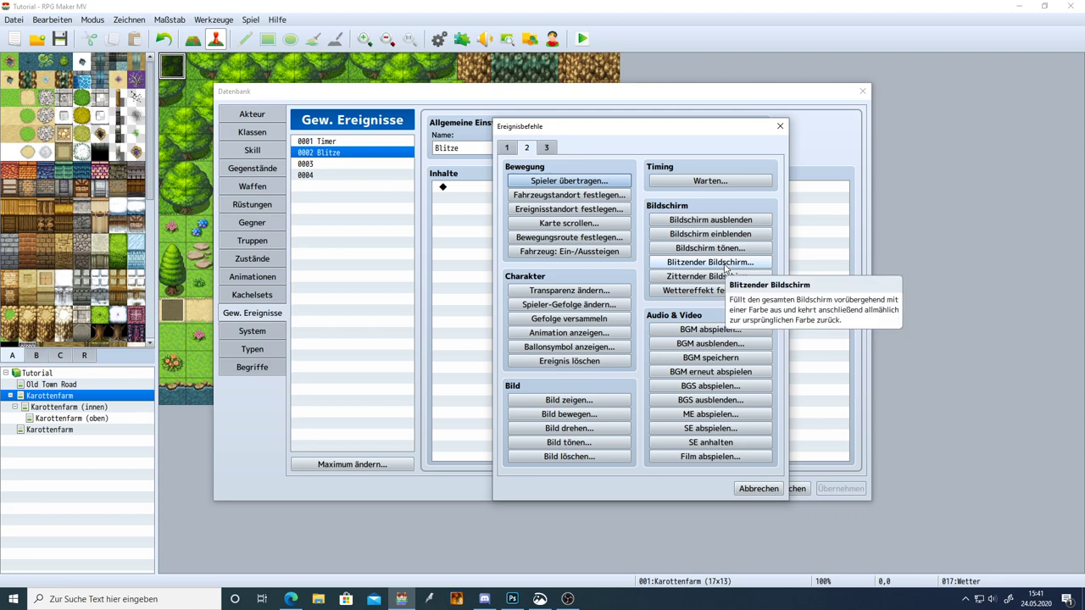
click(711, 429)
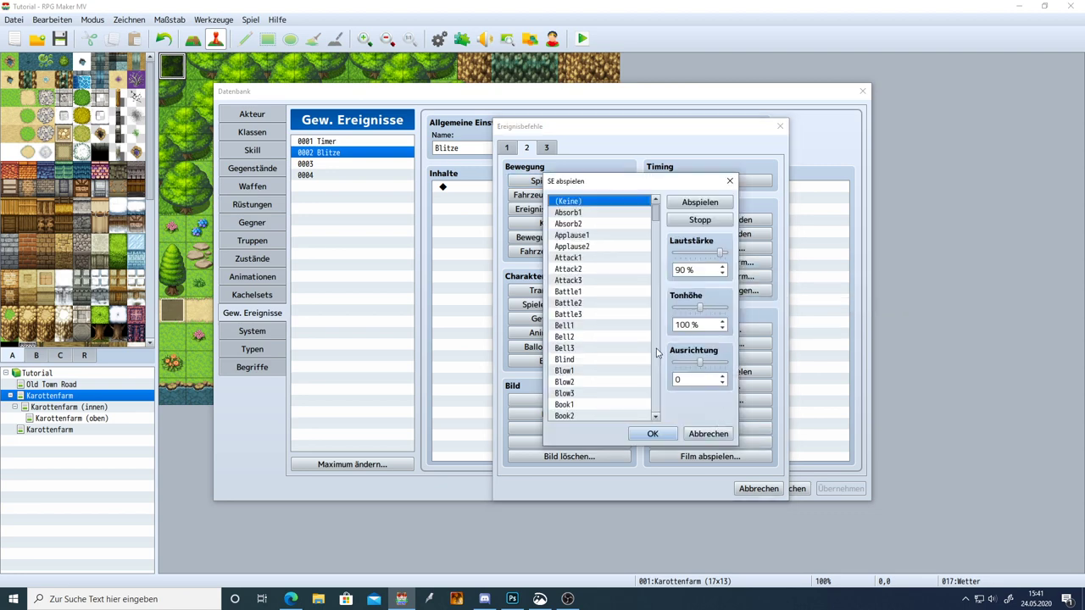
scroll(637, 327, down, 10)
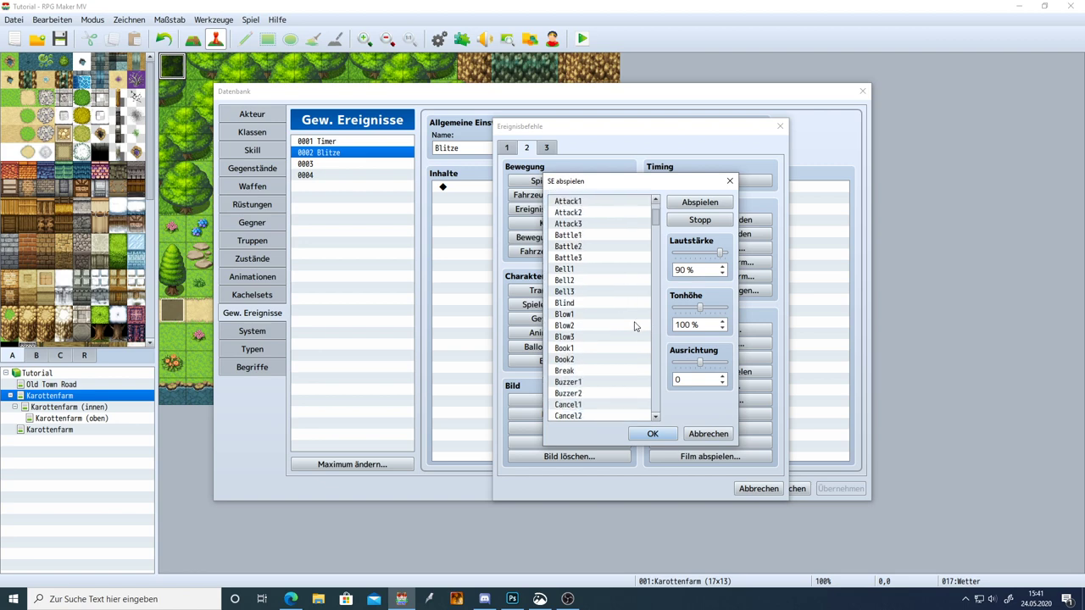
scroll(634, 326, down, 6)
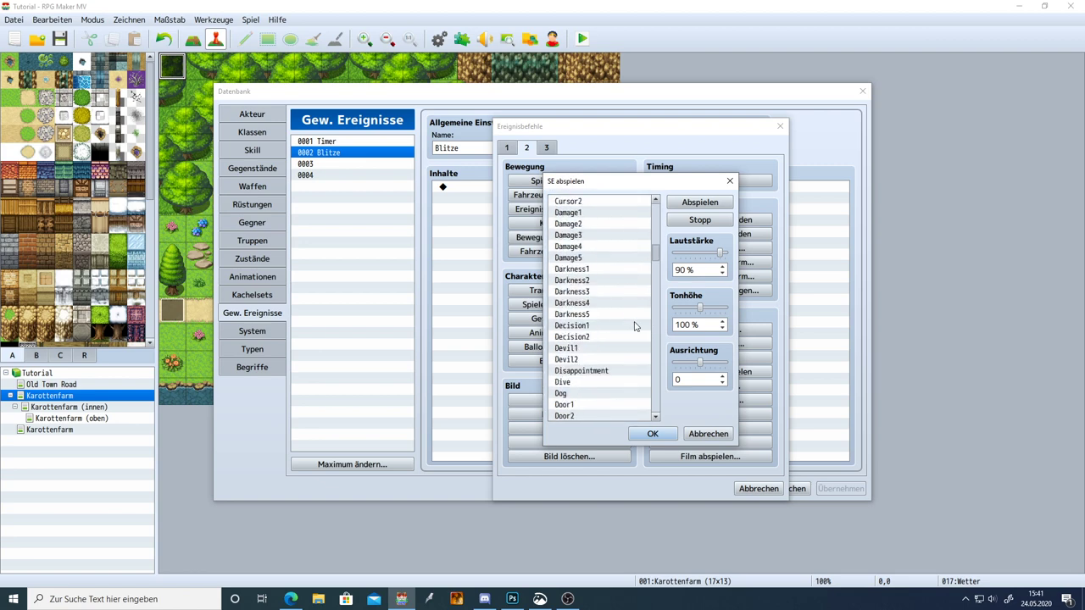
click(610, 292)
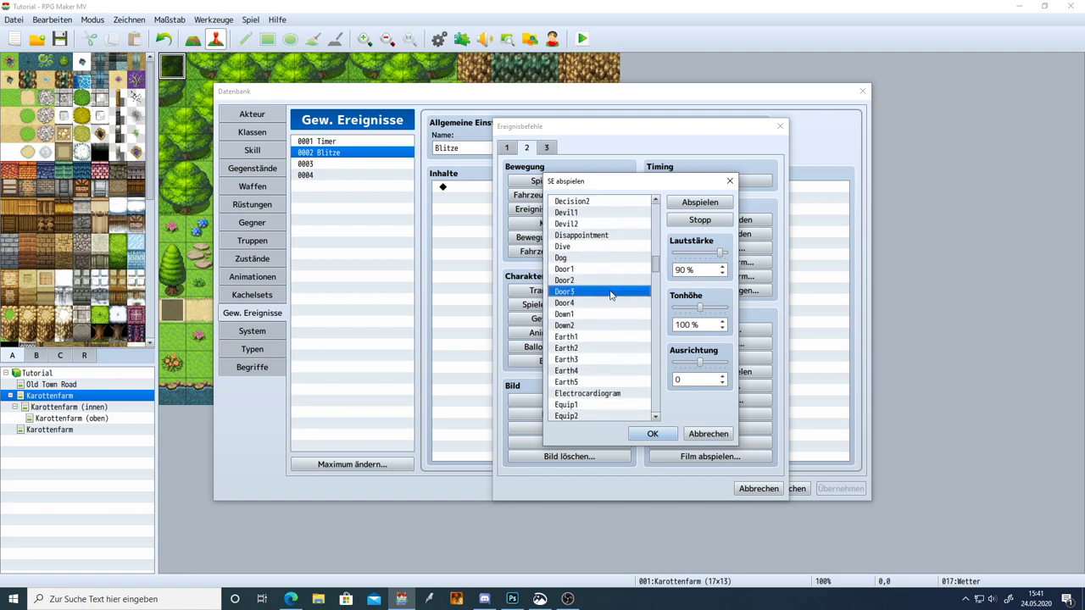
key(t)
scroll(614, 328, down, 4)
scroll(614, 329, down, 4)
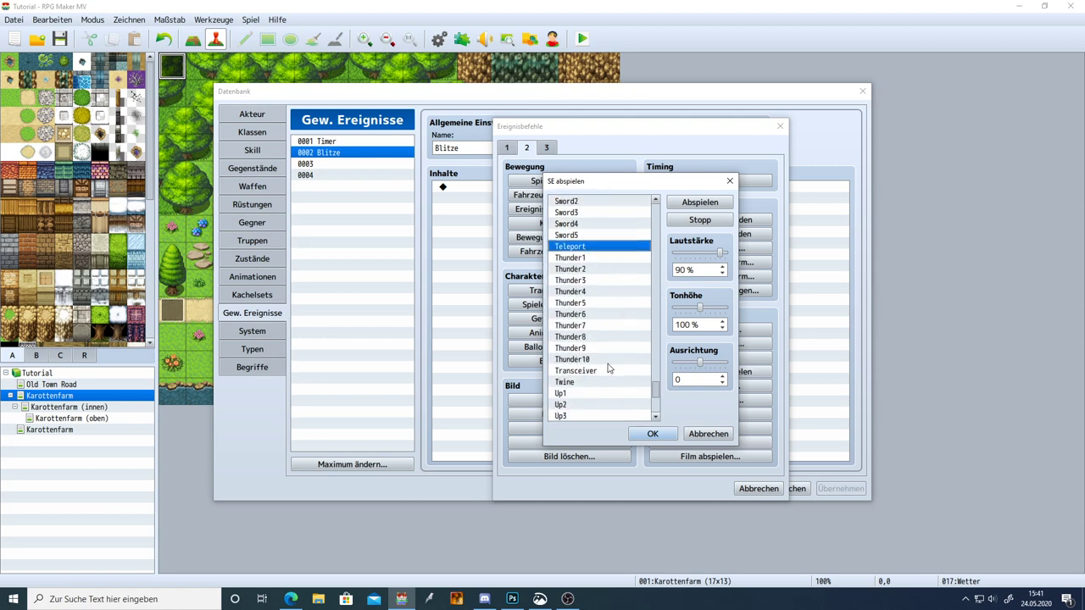
drag(595, 292, 594, 342)
click(595, 347)
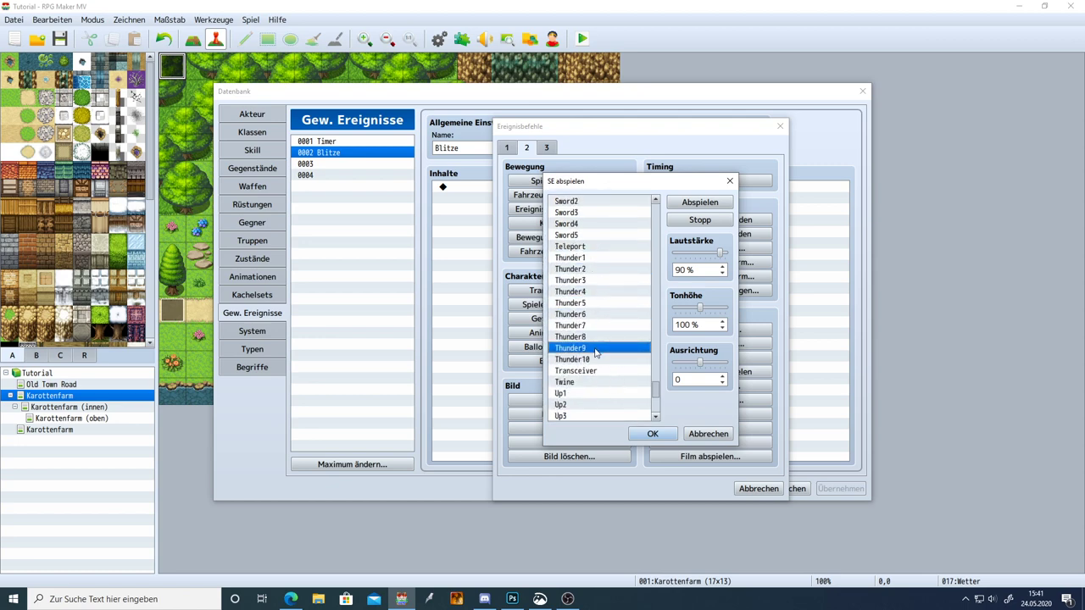
click(700, 204)
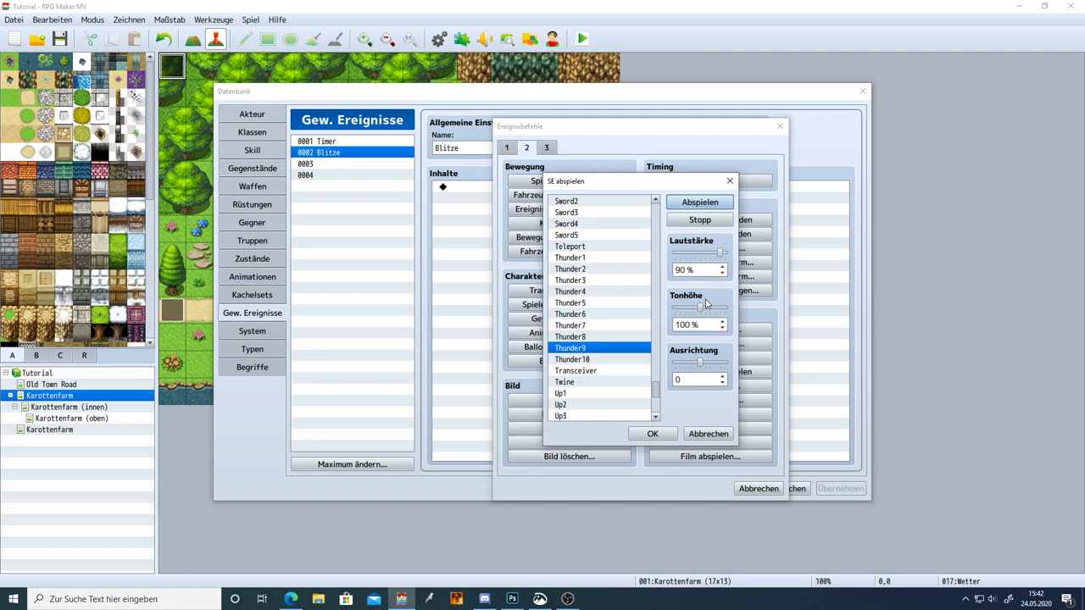
Step: Set Thunder9's Tonhöhe to 80 % and Lautstärke to 100 %, preview the sound and confirm the command
drag(699, 309, 689, 309)
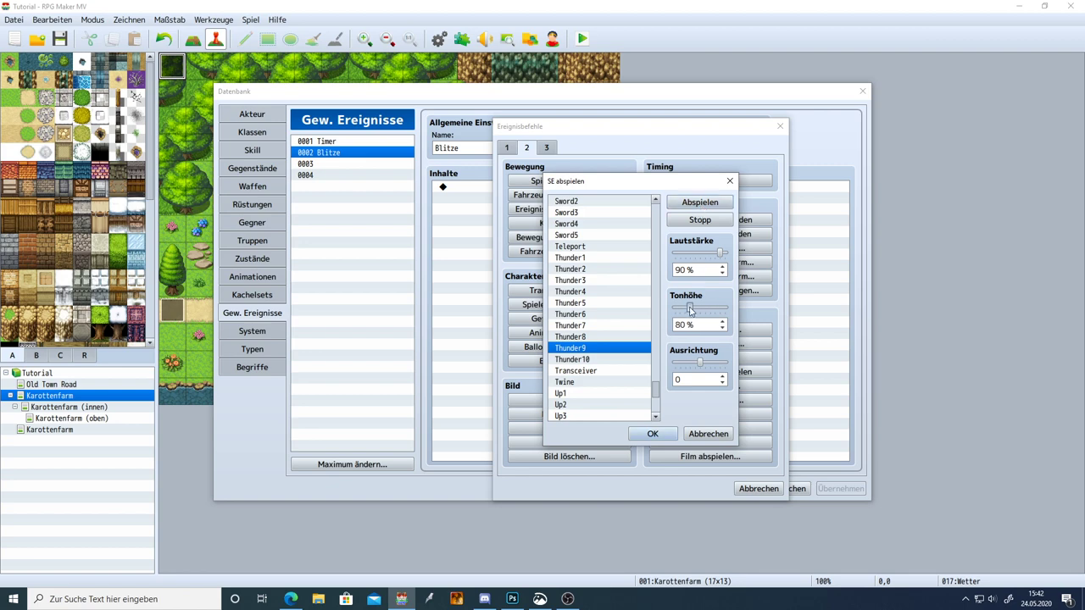
click(702, 204)
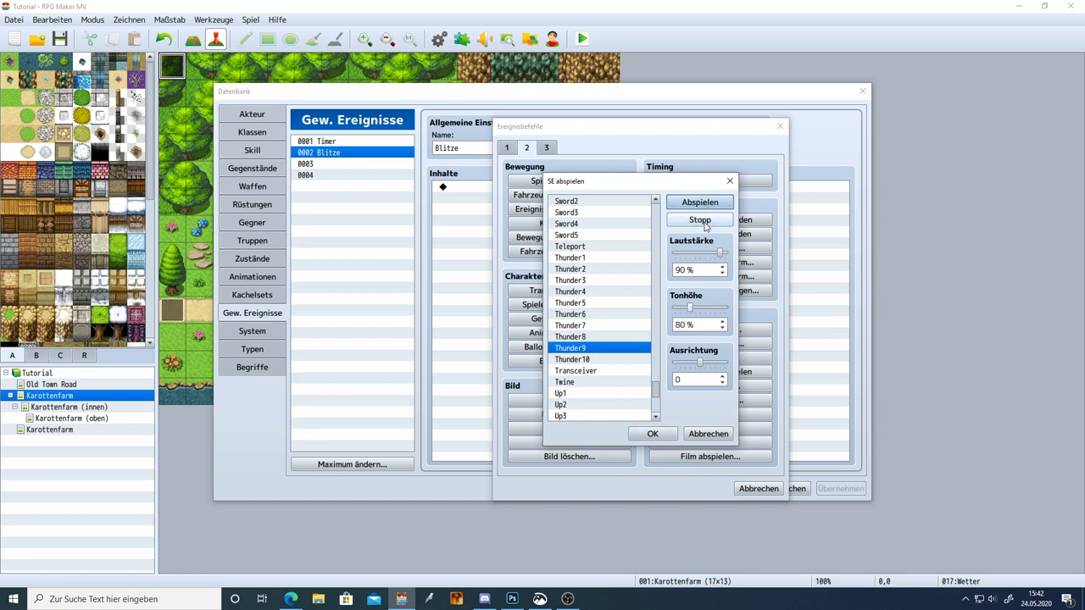
click(701, 202)
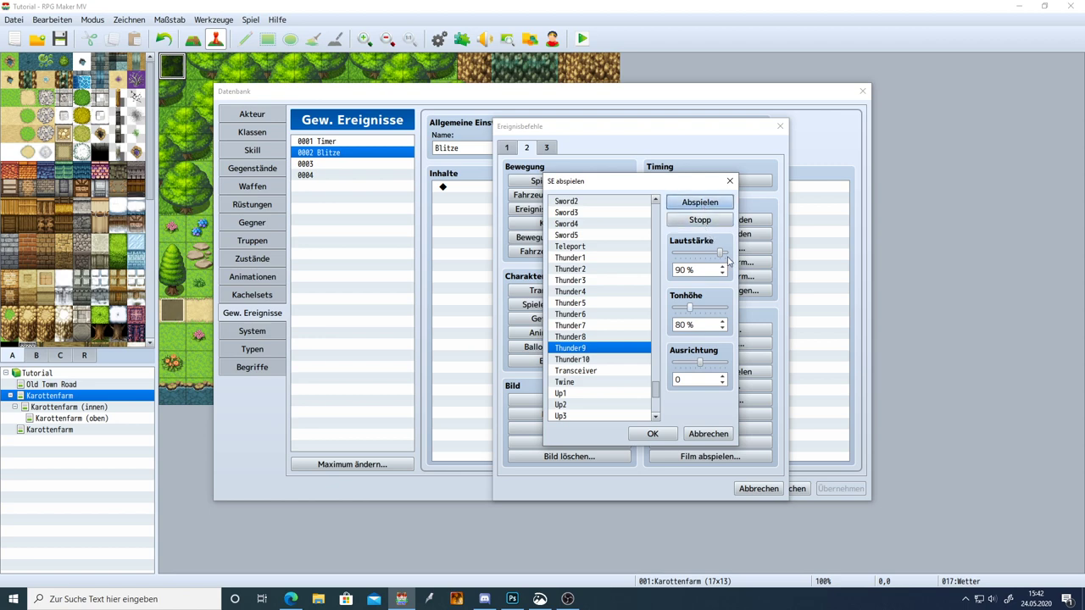
drag(726, 257, 742, 262)
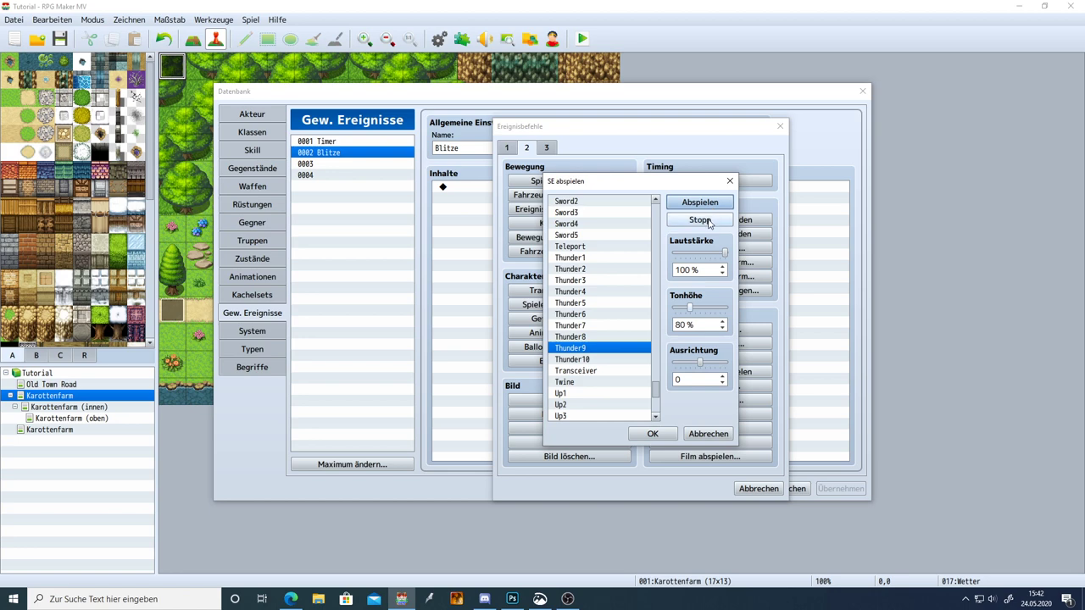
click(702, 220)
click(651, 433)
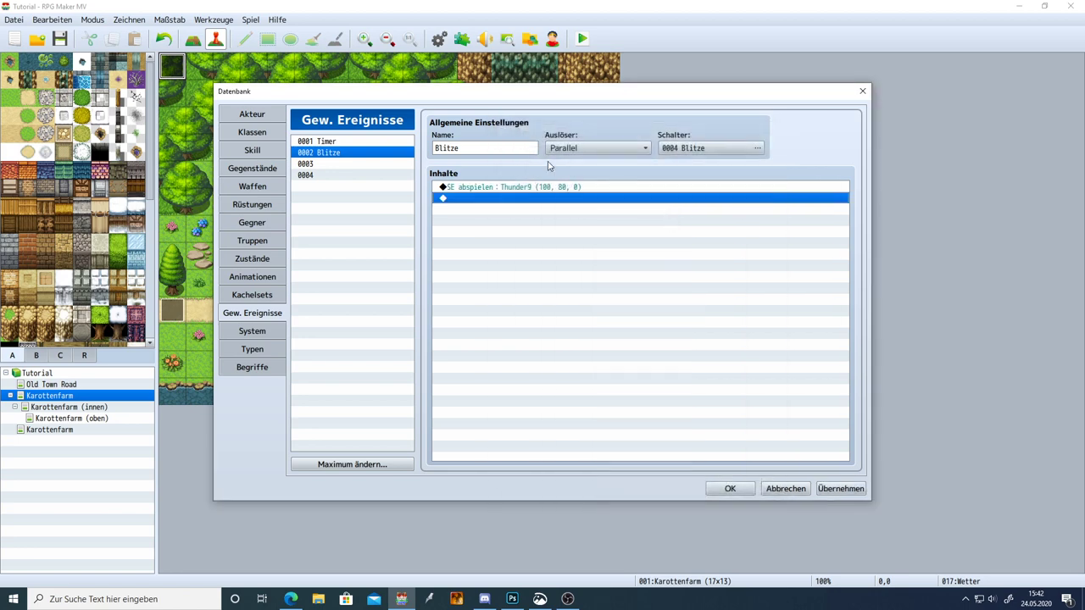
Step: Insert a Blitzender Bildschirm command above the thunder sound with Intensität 255, 20 frames and Warten auf Schluss off, and apply the changes
click(498, 188)
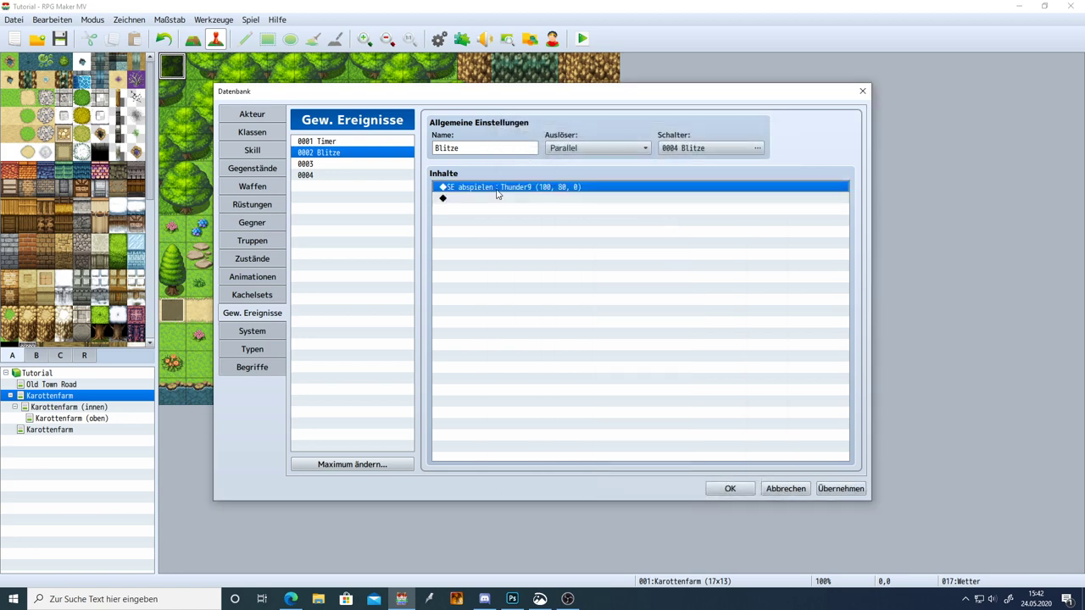
double_click(497, 198)
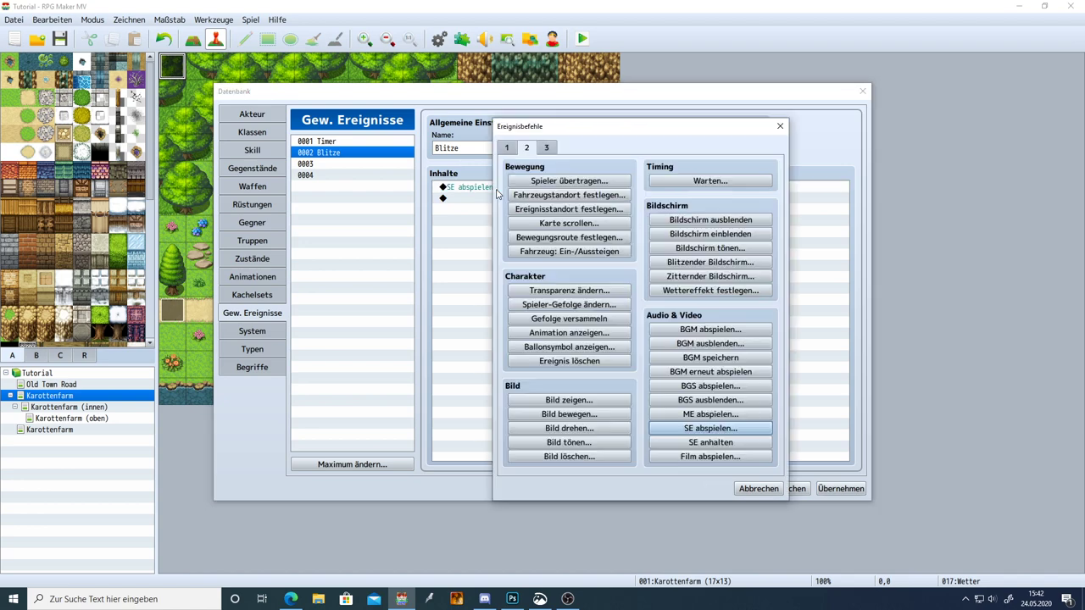
click(711, 268)
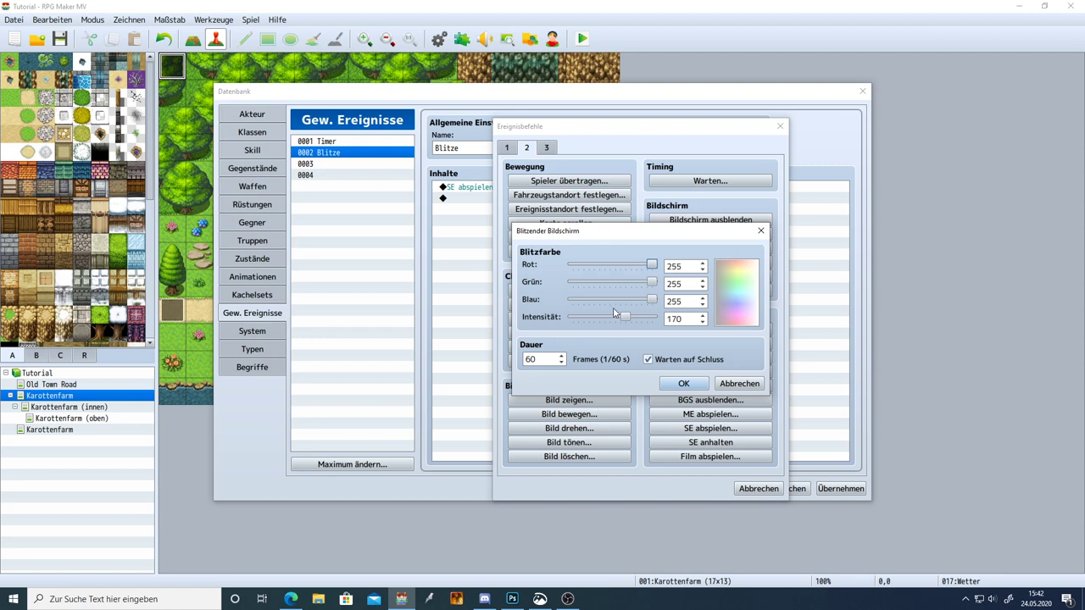
double_click(546, 360)
text(2)
click(667, 361)
drag(625, 317, 714, 324)
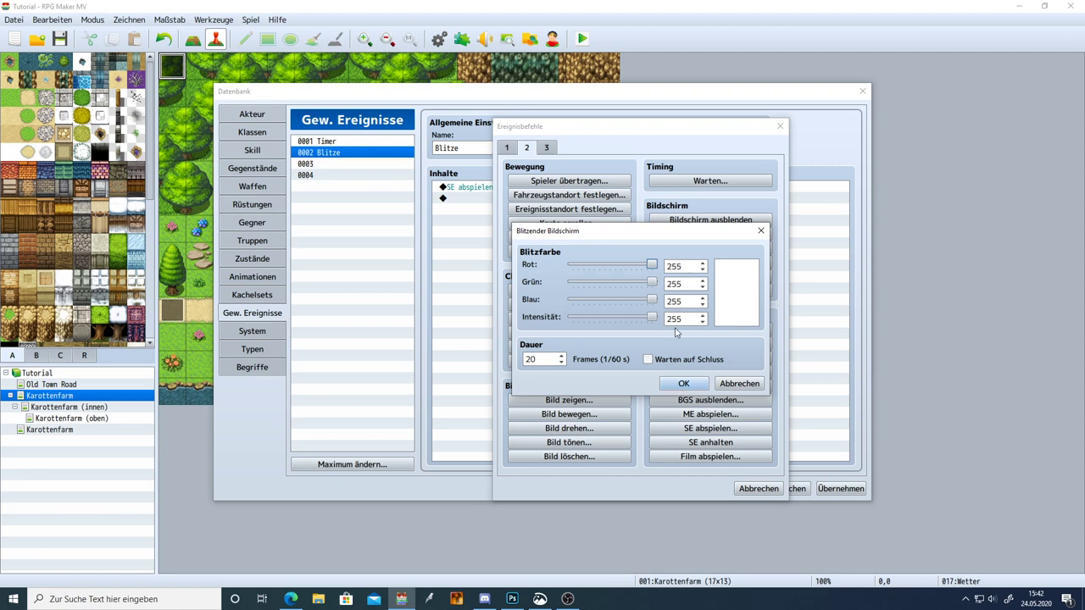
click(683, 383)
click(840, 489)
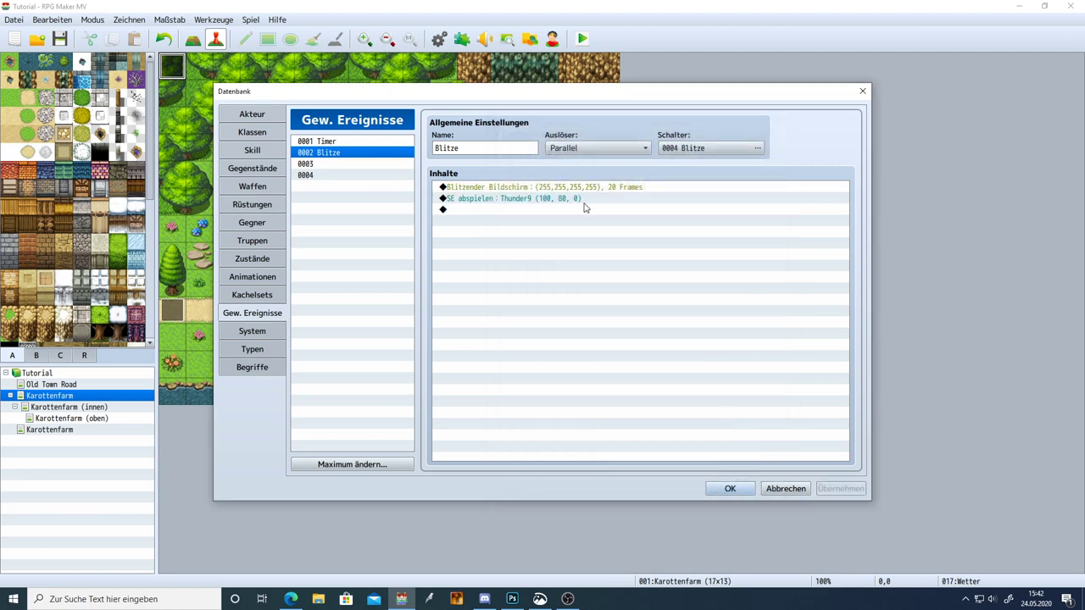
click(547, 200)
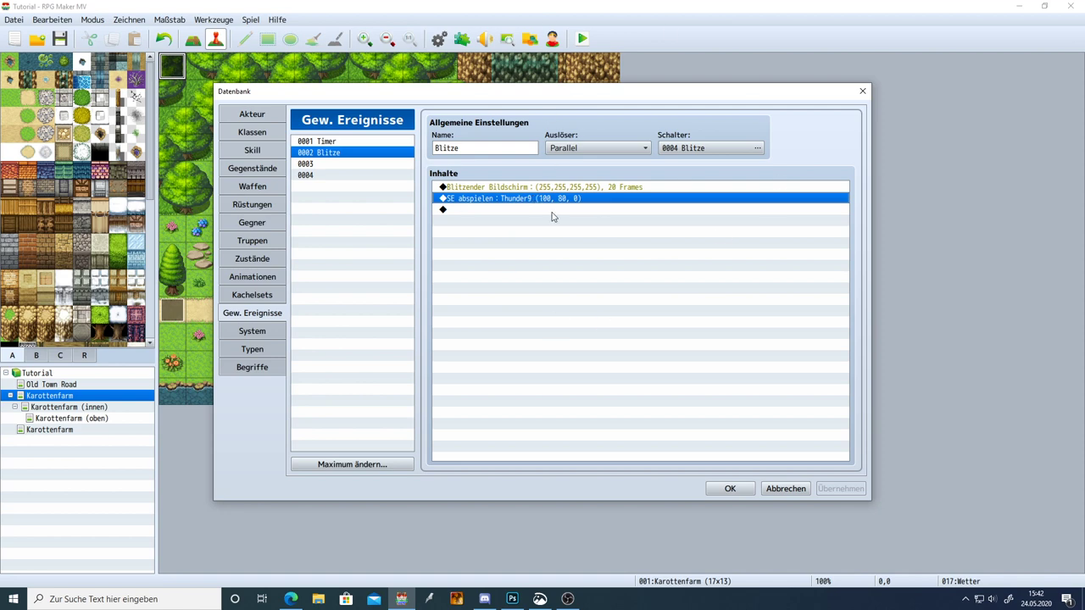
click(474, 212)
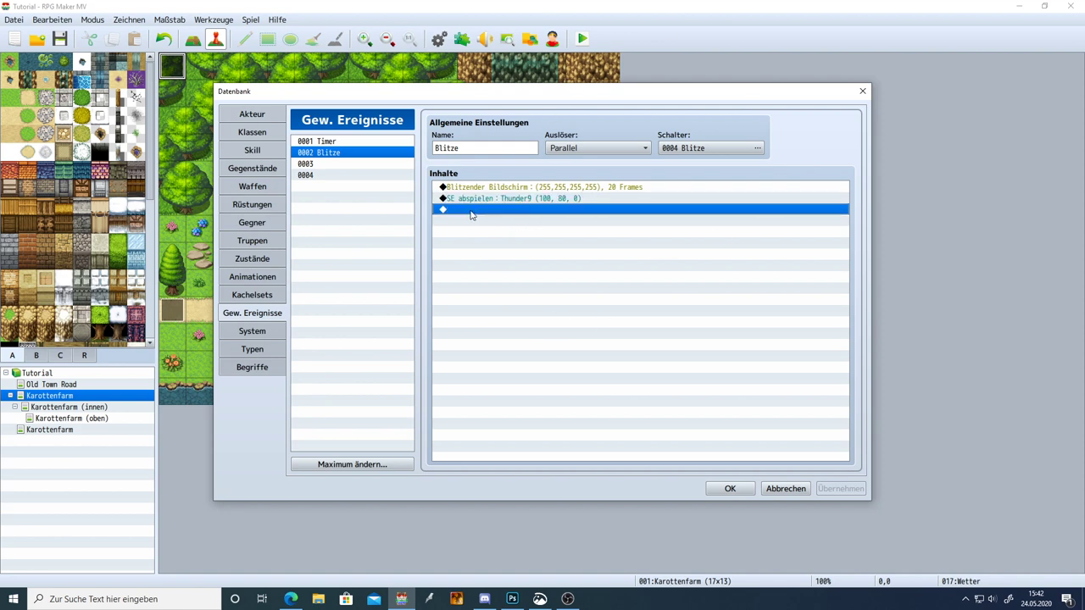
click(531, 188)
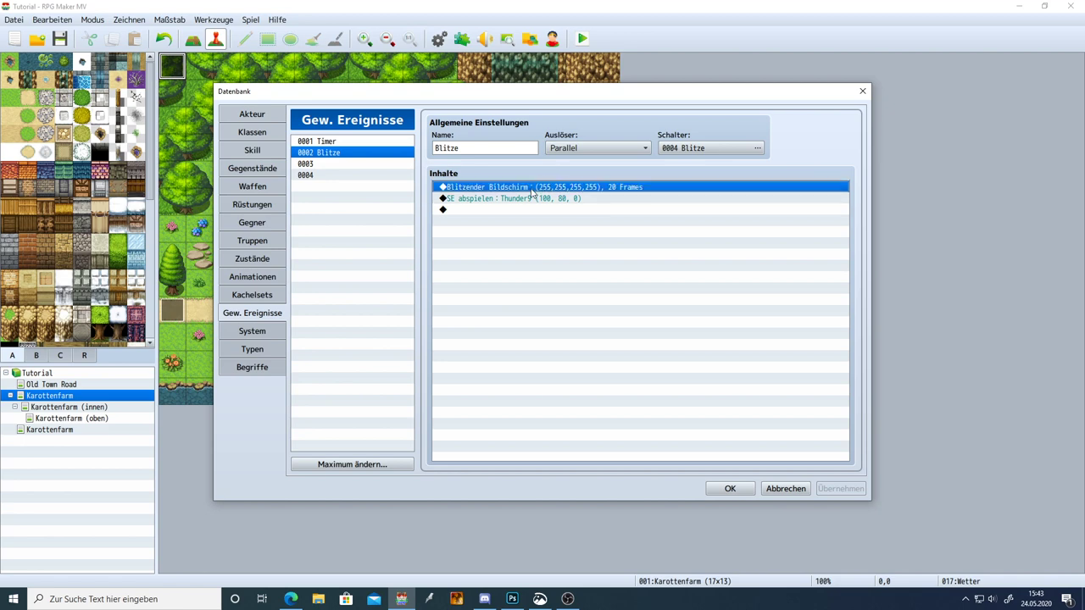
Step: Start a Variablen steuern command at the end of the Blitze event, name variable 0010 Blitz Counter and choose it
click(503, 212)
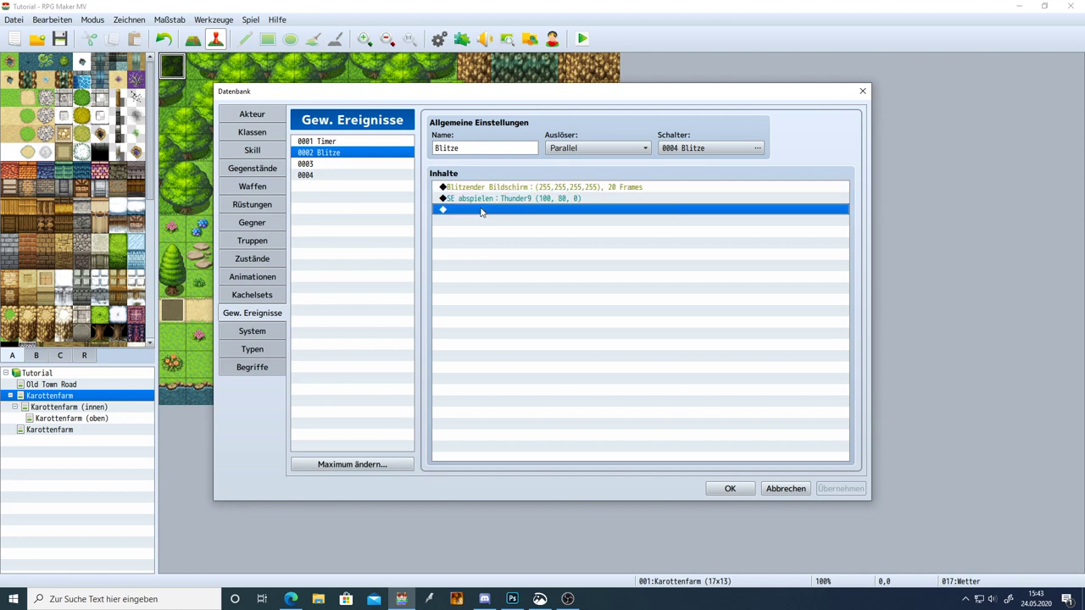
double_click(480, 212)
click(507, 149)
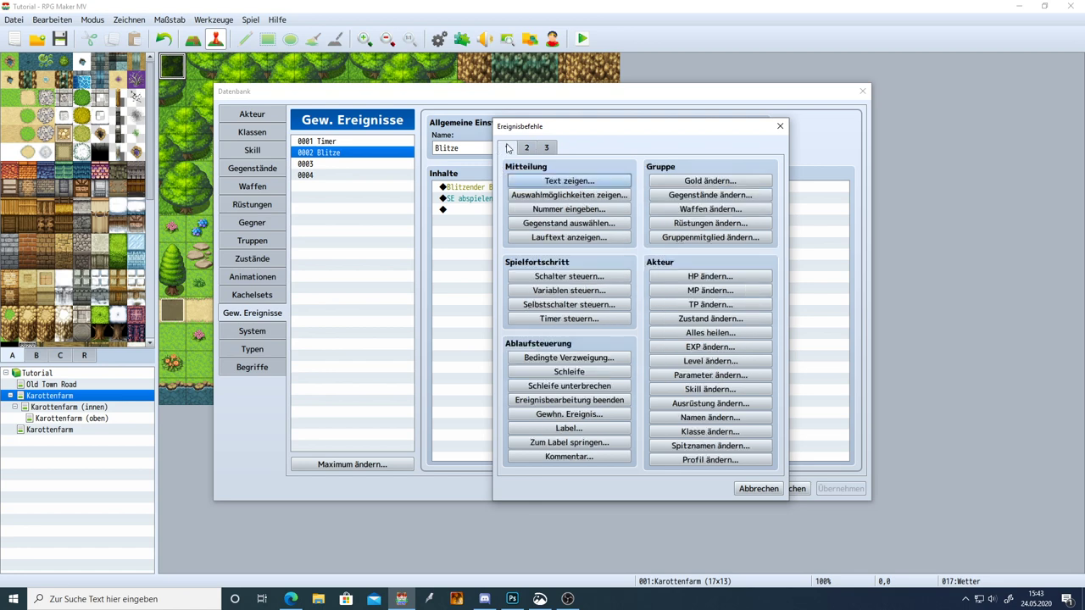
click(579, 293)
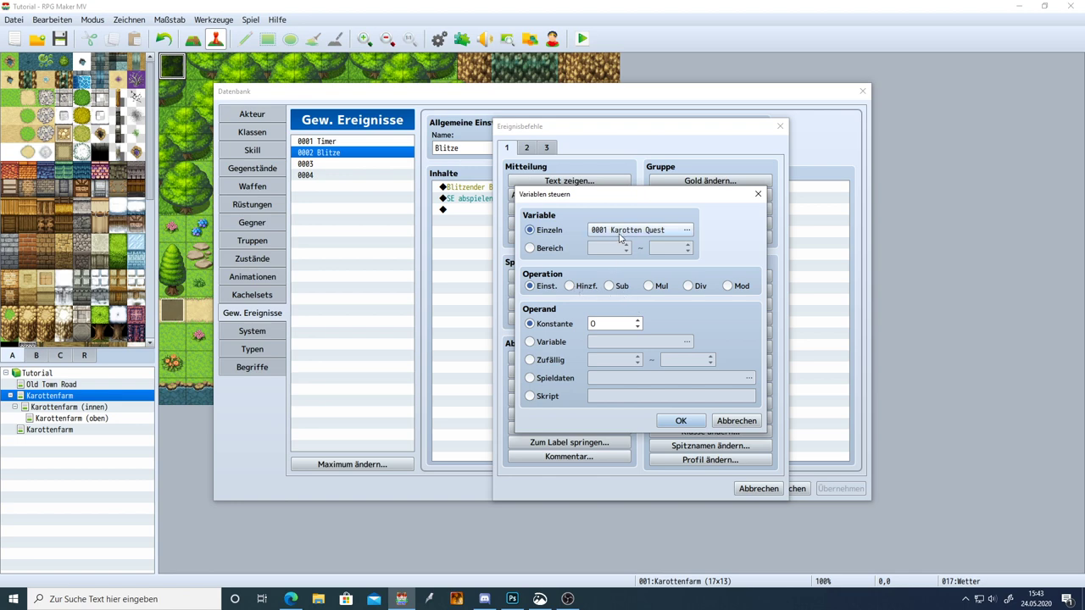
click(619, 238)
click(668, 292)
click(687, 426)
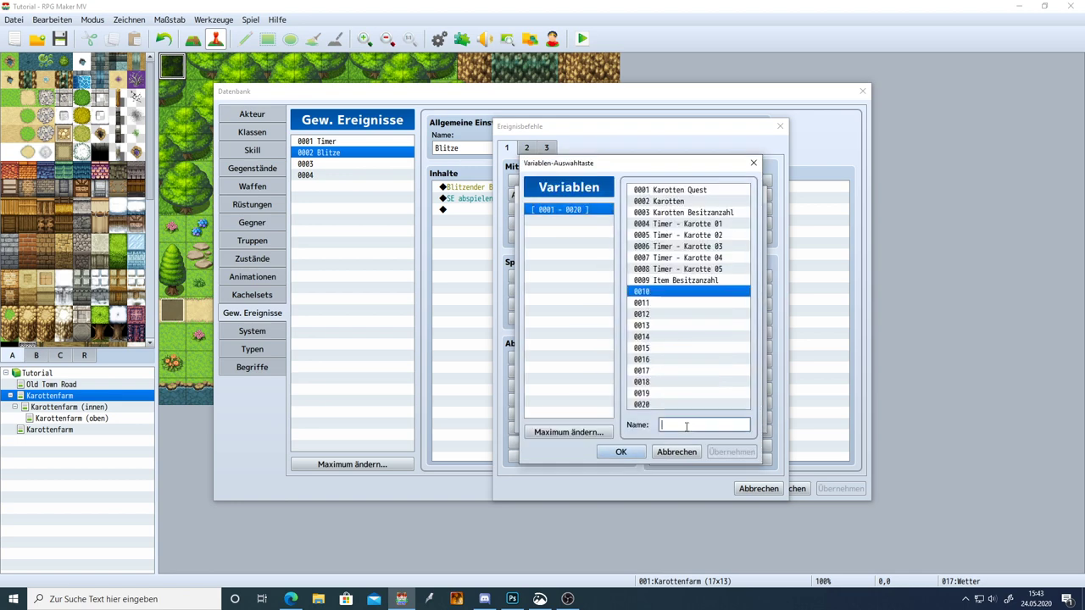
text(Bl)
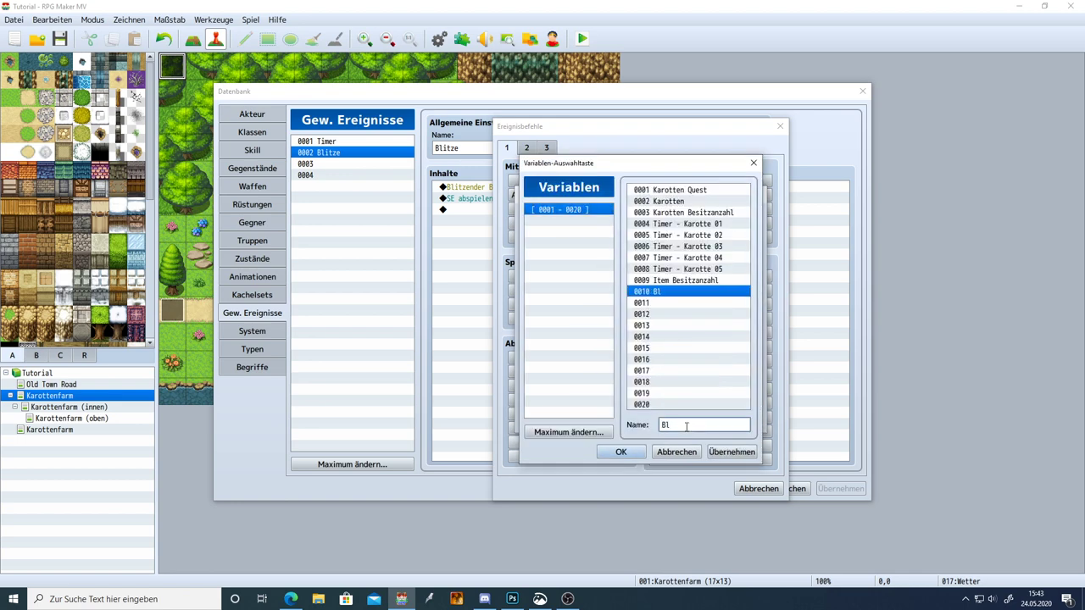
text(itz Counter)
click(733, 452)
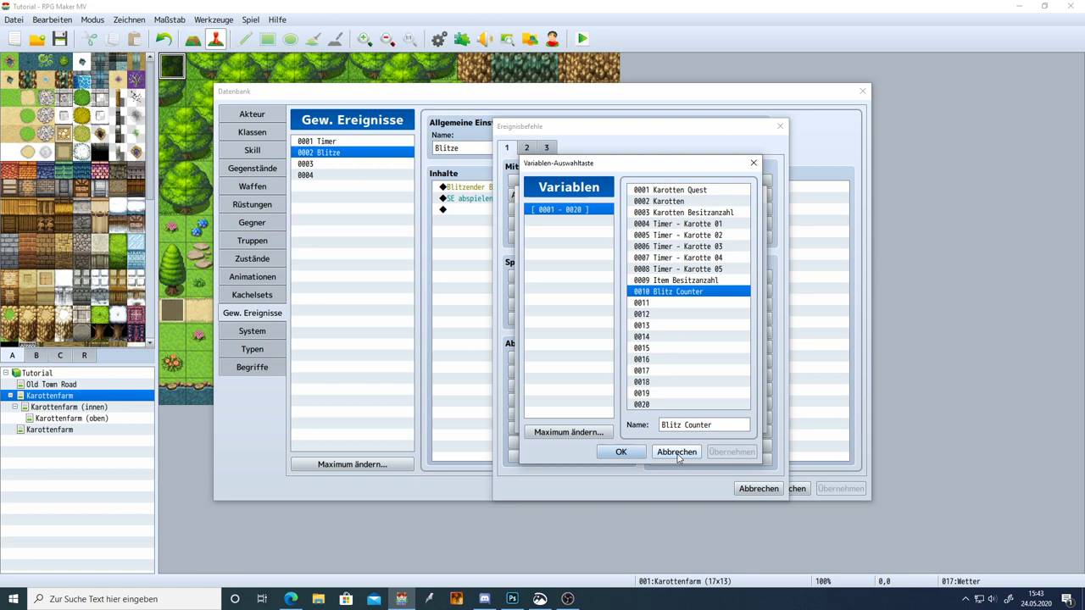
click(620, 452)
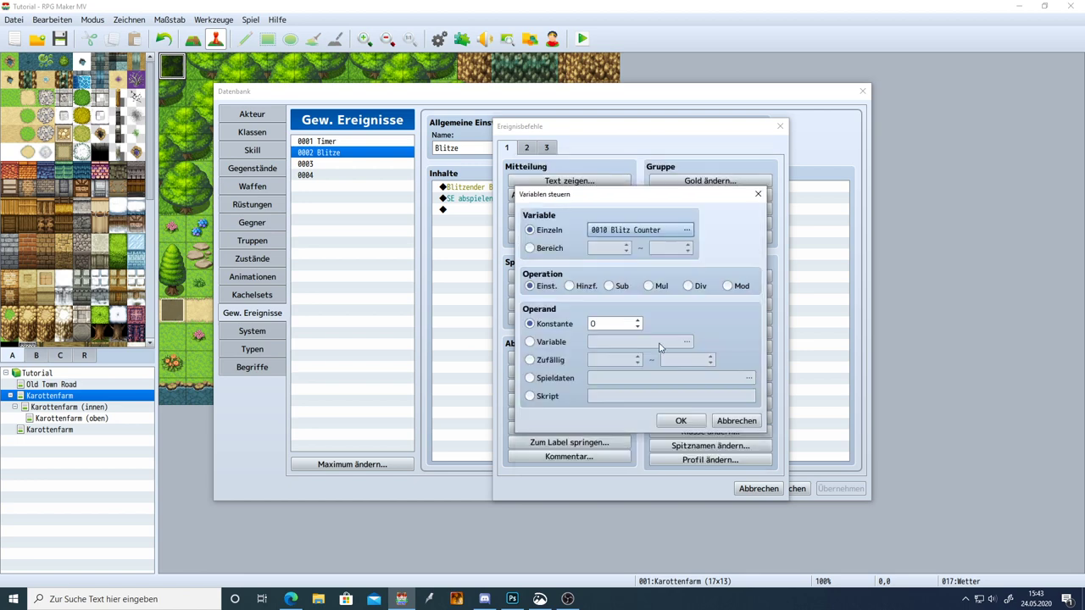
Step: Set the variable command's operation to Hinzf. with the constant 1, confirm it and apply the changes
click(569, 285)
double_click(603, 324)
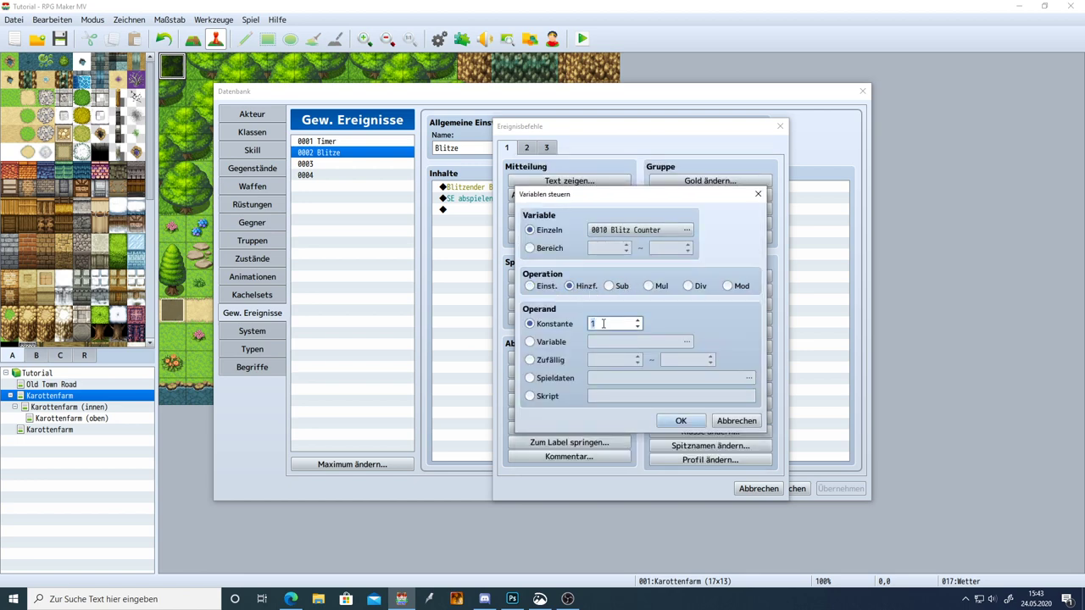
text(1)
click(680, 421)
click(833, 489)
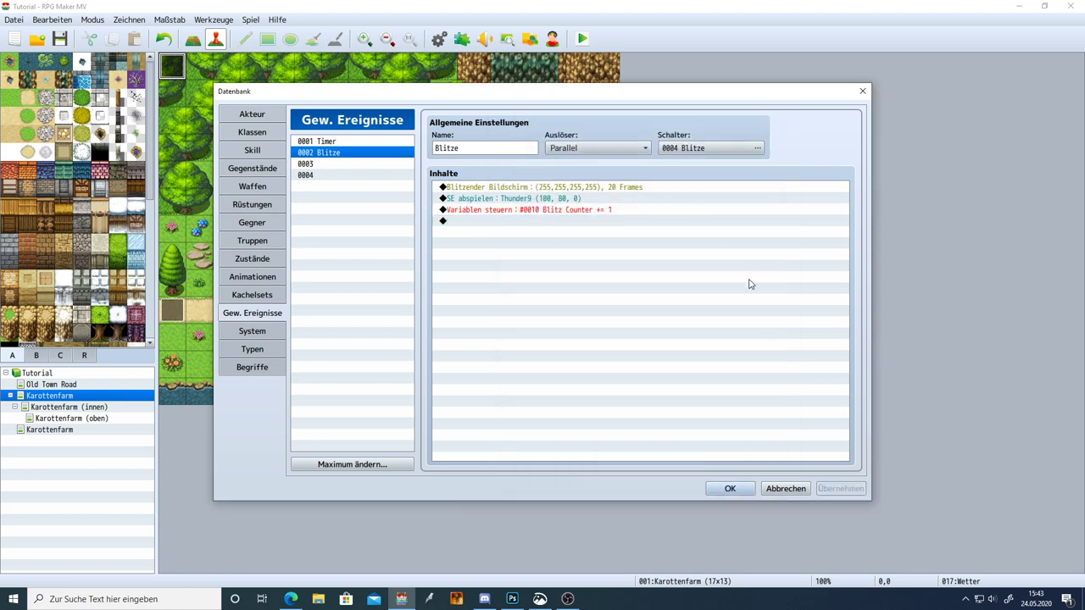
Step: Move the screen flash and thunder sound commands from the Blitze common event into empty common event 0003, and return to Blitze
click(542, 188)
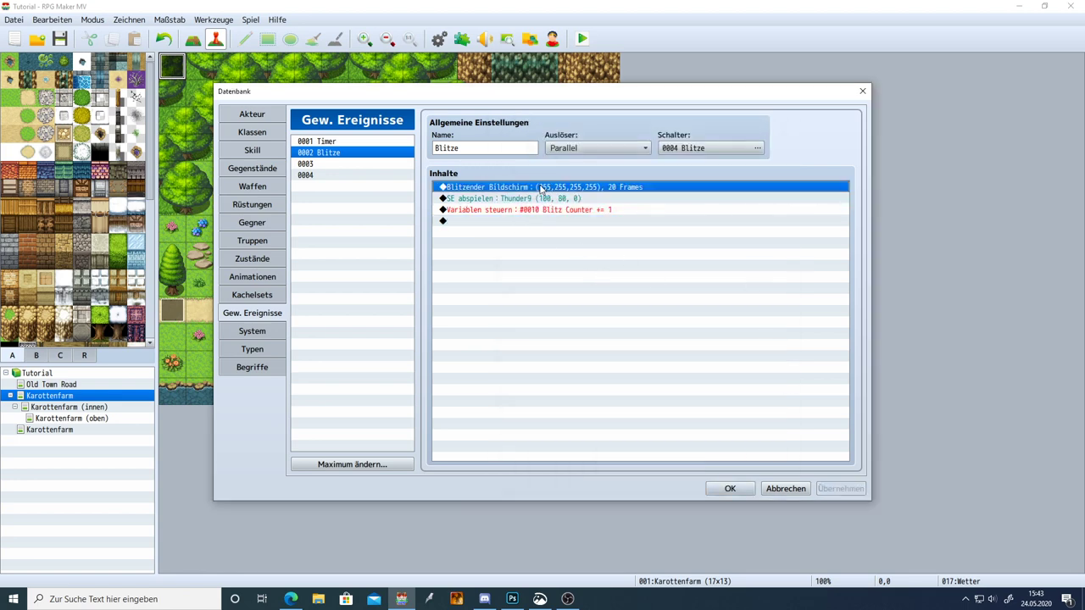
shift+click(528, 199)
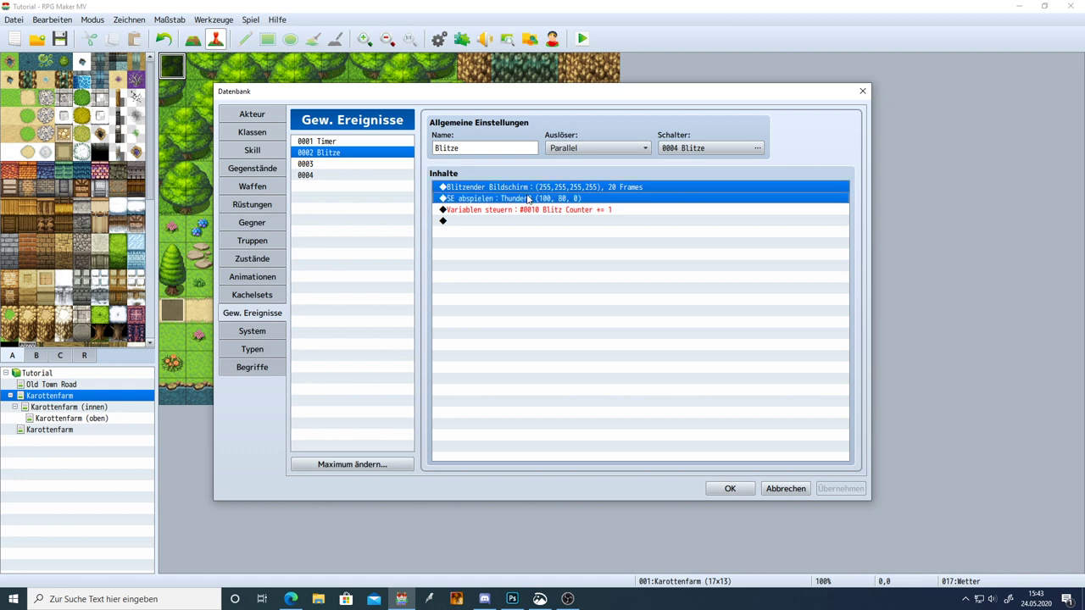
key(ctrl+x)
click(369, 163)
key(ctrl+v)
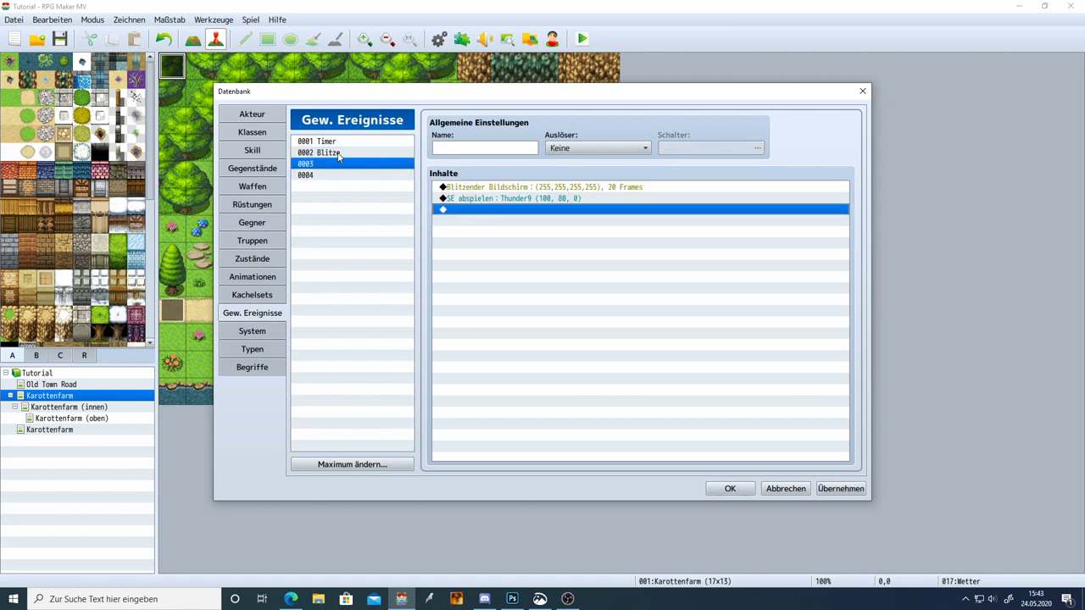
click(338, 153)
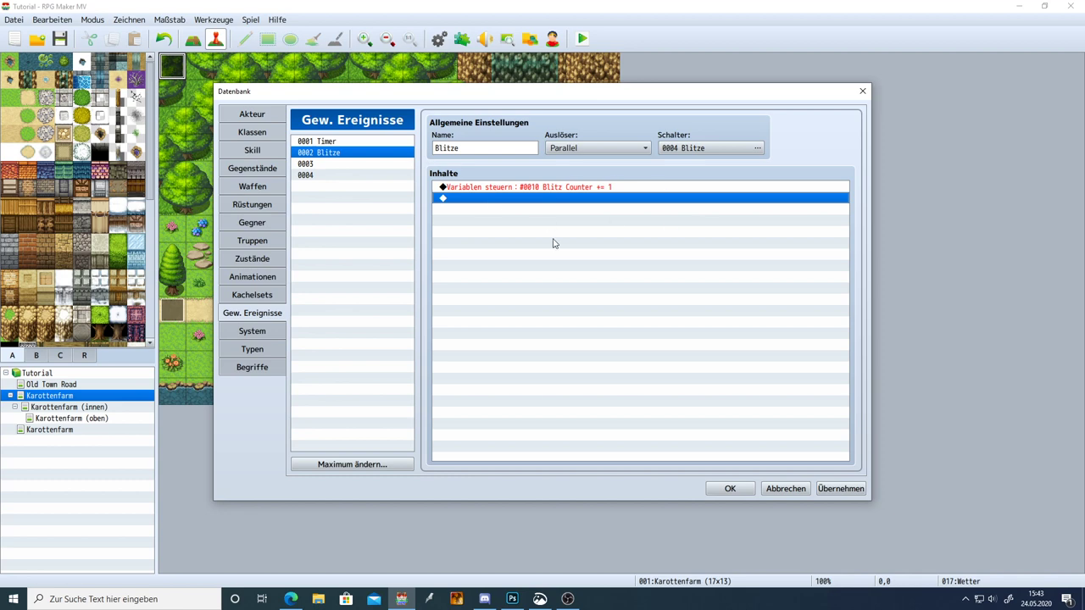
Step: Start a Bedingte Verzweigung below the counter increment in Blitze, testing variable 0010 Blitz Counter for equality with another variable
click(350, 165)
click(343, 155)
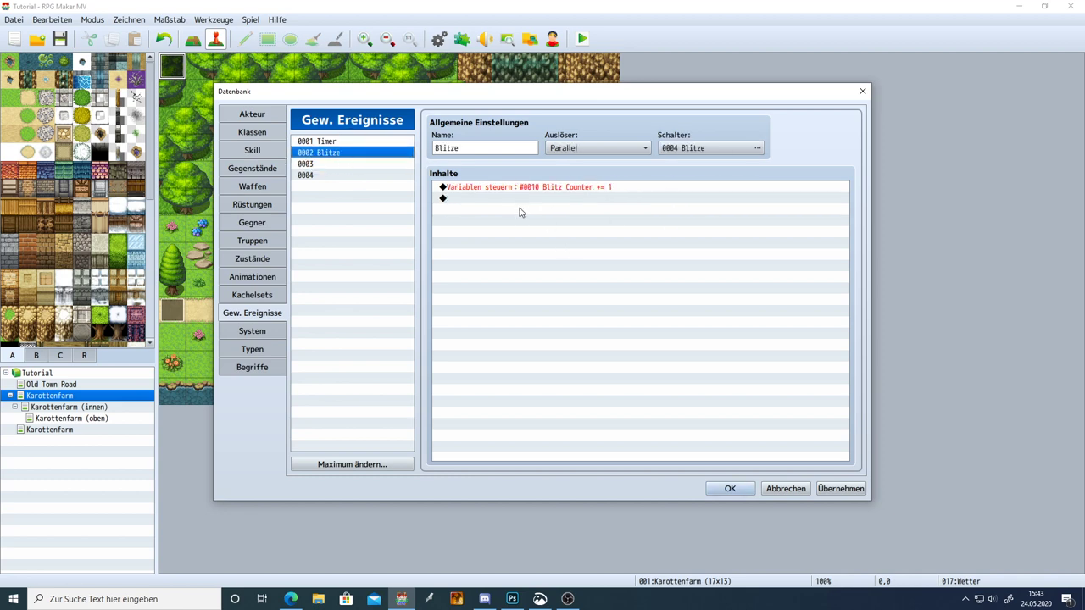
click(503, 199)
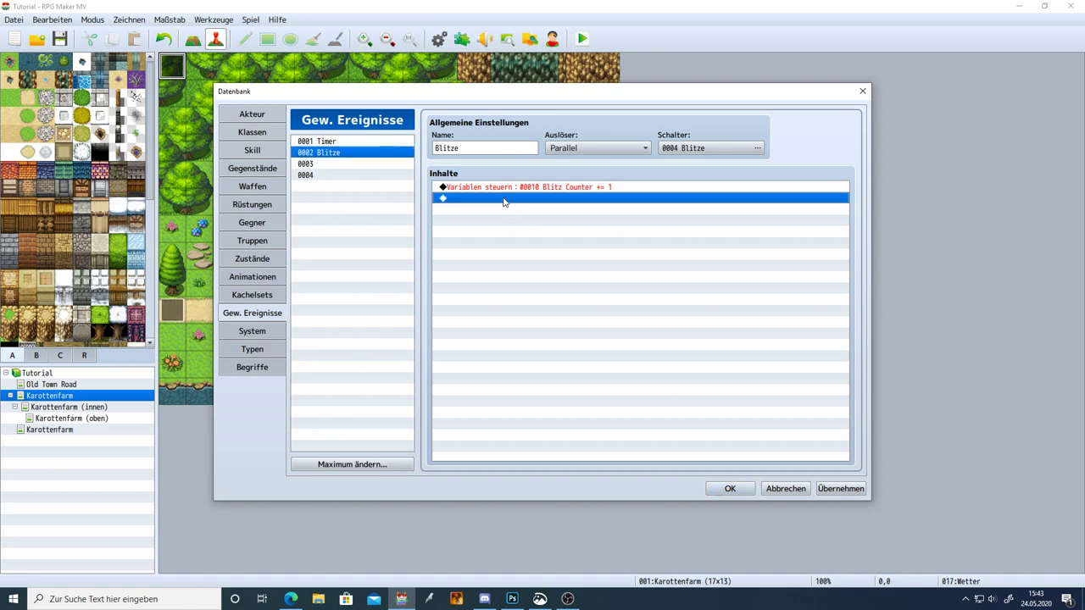
double_click(503, 200)
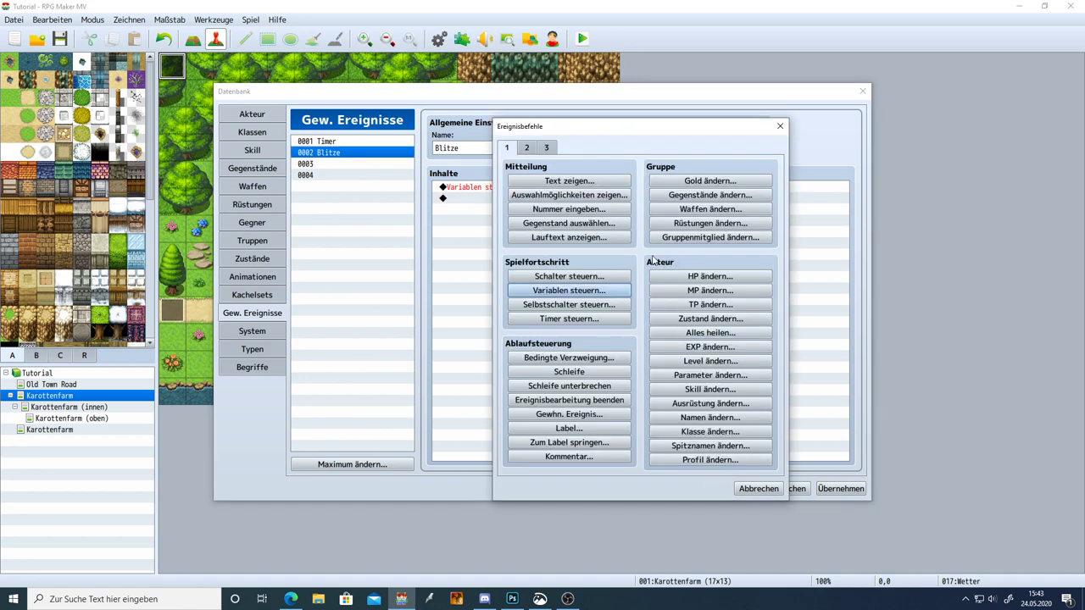
click(557, 358)
click(520, 263)
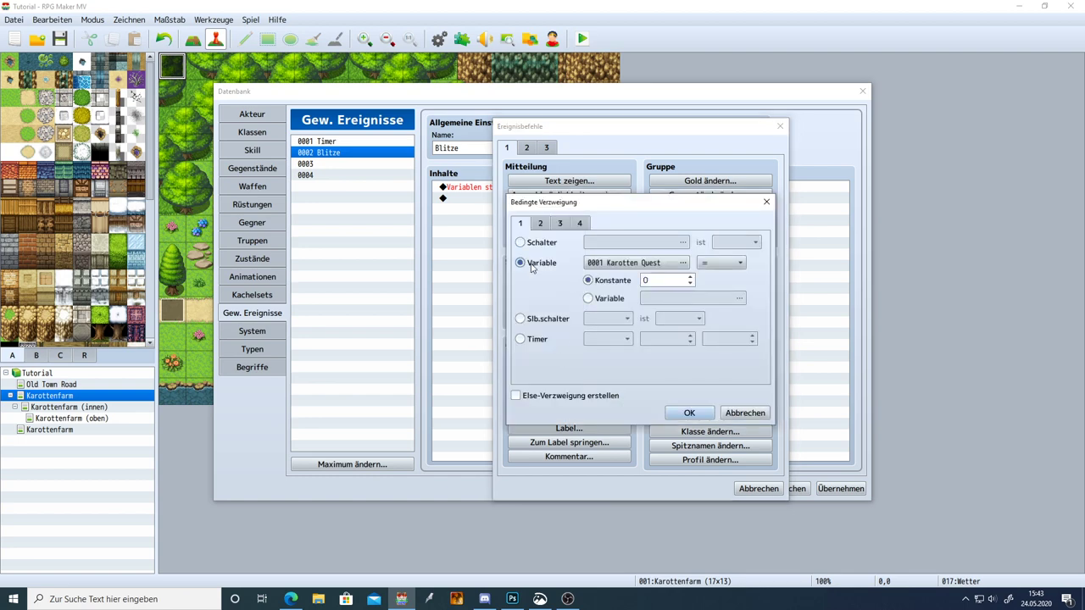
click(642, 264)
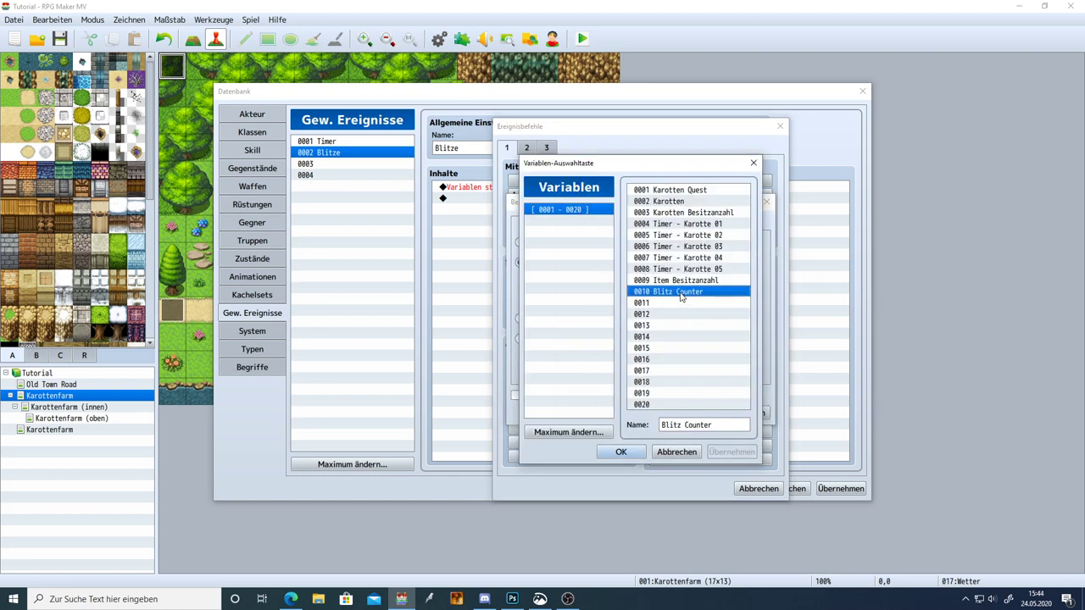
double_click(683, 291)
click(588, 298)
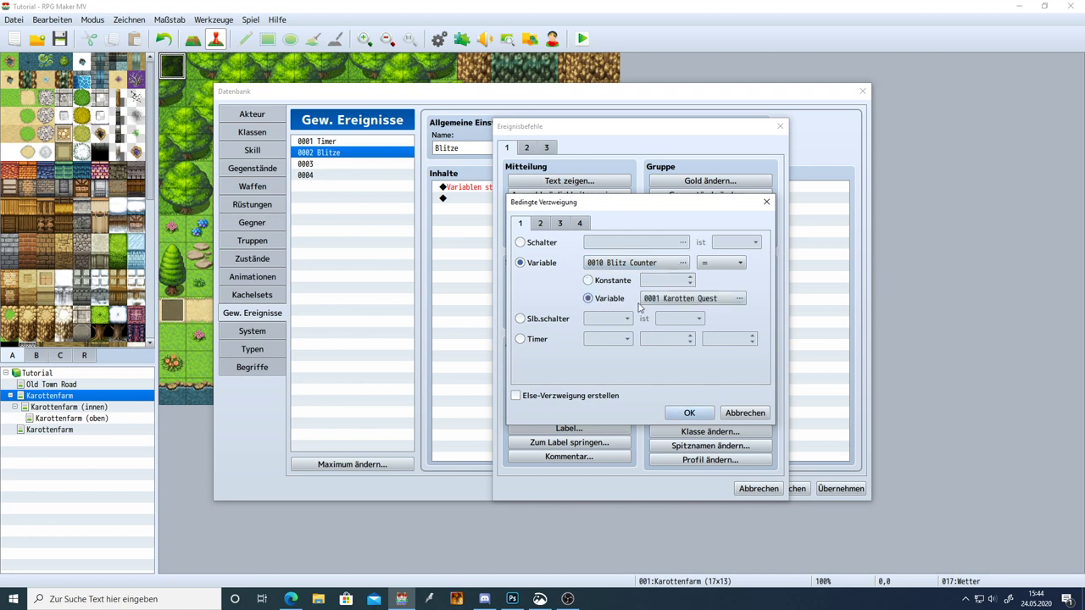
Step: Name variable 0011 Blitz Random, choose it as the comparison variable and confirm the conditional branch
click(670, 298)
click(675, 303)
click(690, 422)
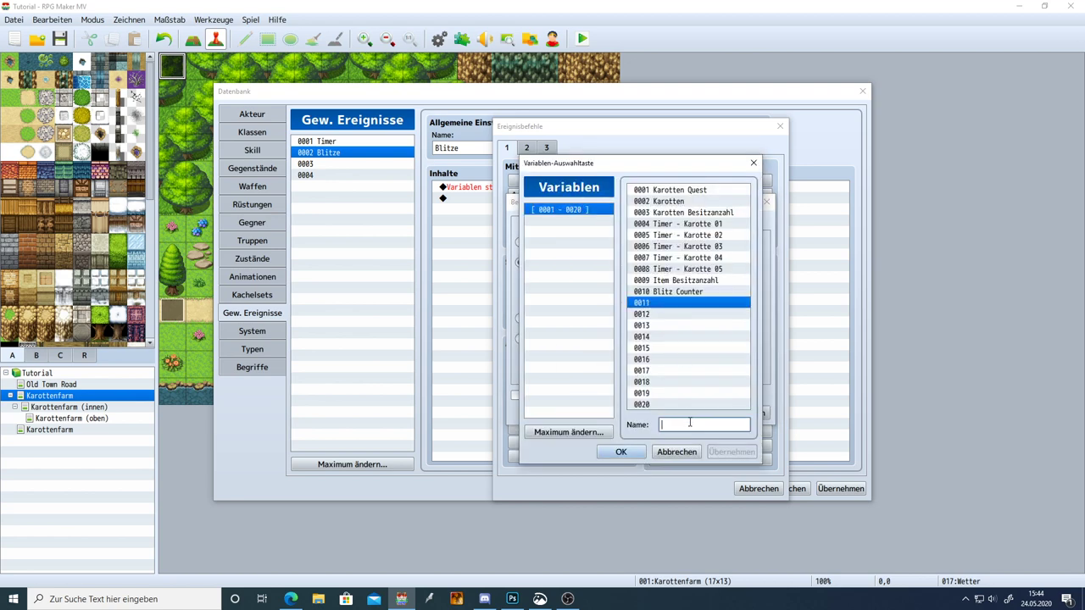
text(Blitz Rondom)
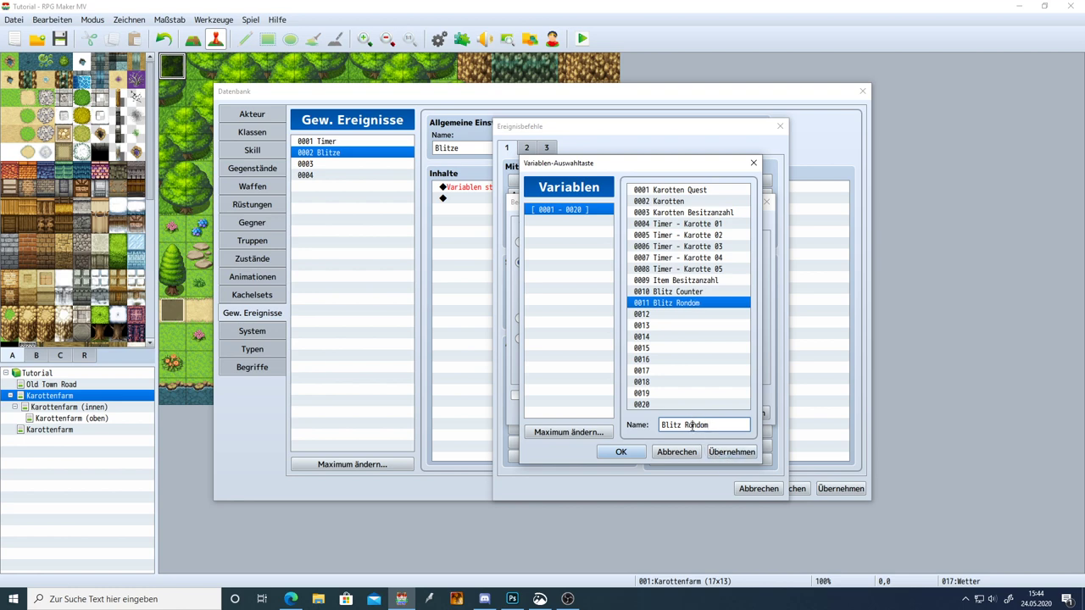
drag(688, 424, 693, 425)
text(a)
click(731, 451)
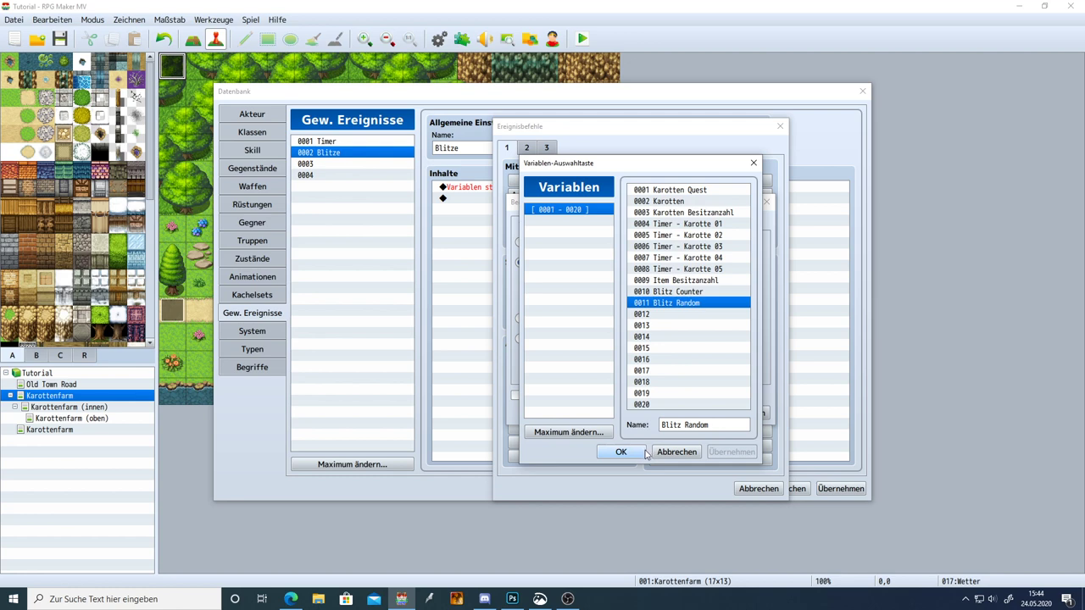
click(677, 292)
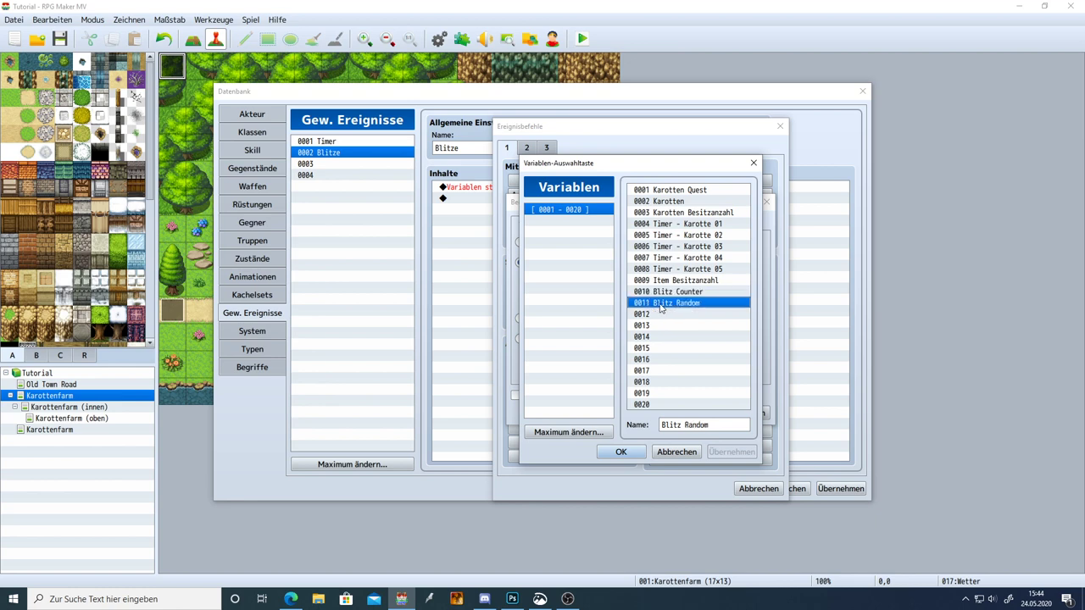
click(621, 452)
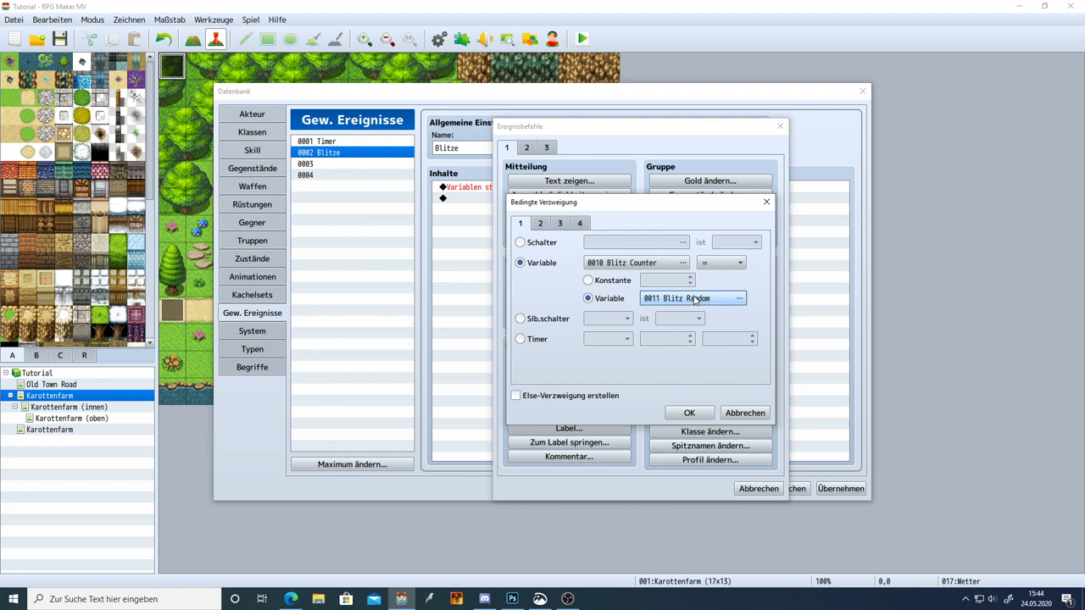
click(688, 413)
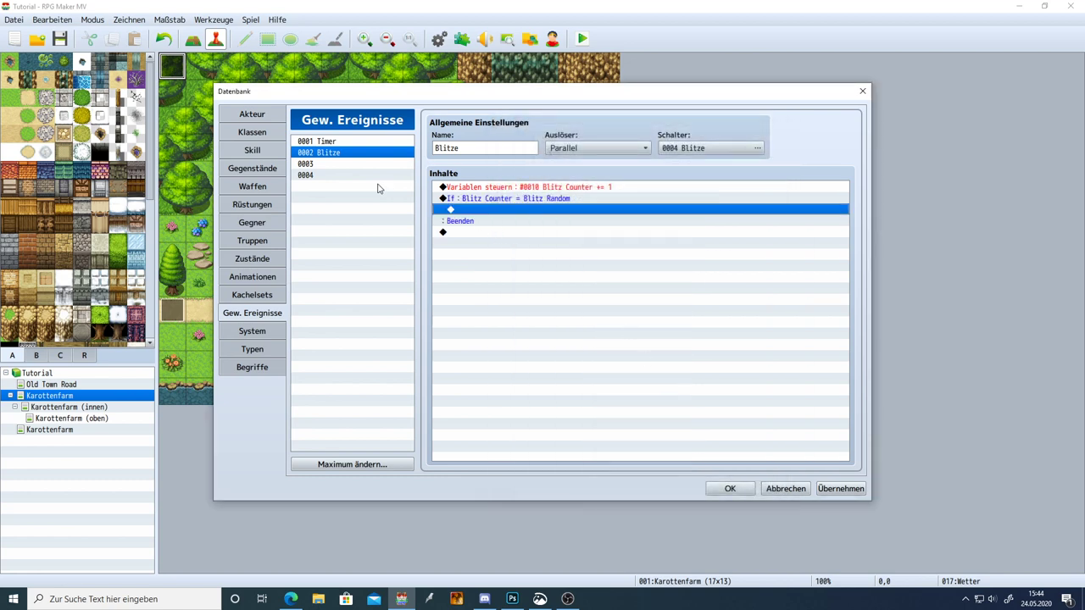
Step: Move the screen flash and Thunder9 sound commands from common event 0003 into the conditional branch of Blitze
click(354, 165)
click(508, 188)
shift+click(503, 199)
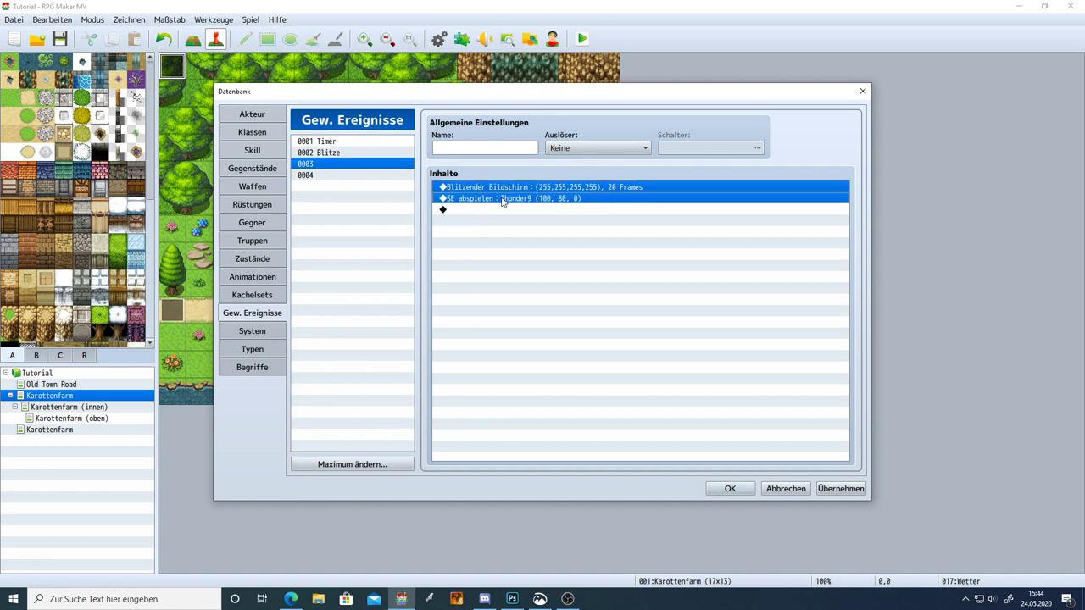
key(Delete)
click(344, 154)
click(460, 208)
key(ctrl+v)
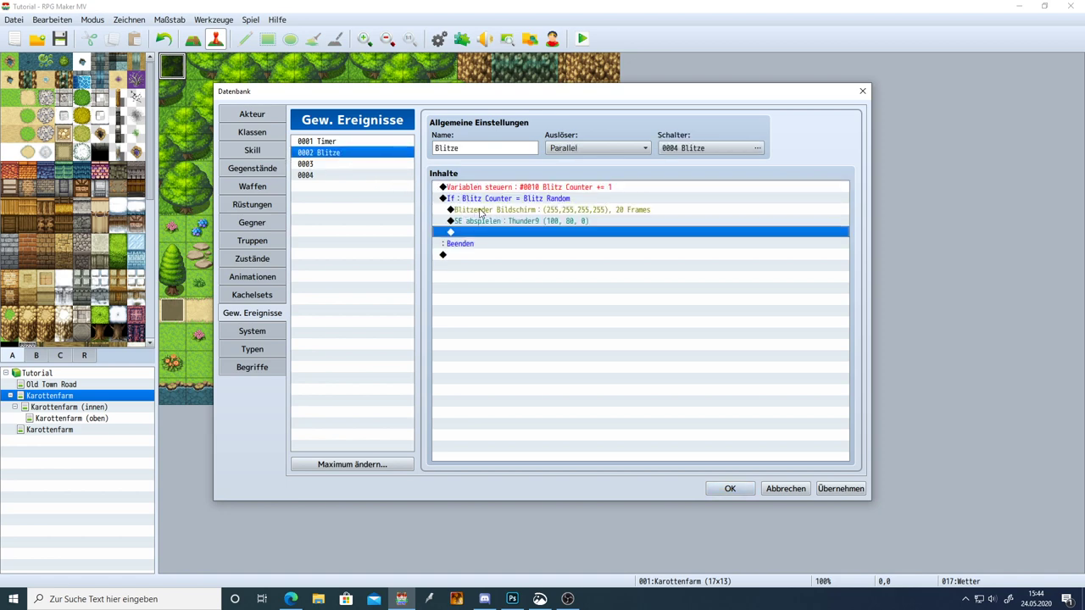
click(478, 212)
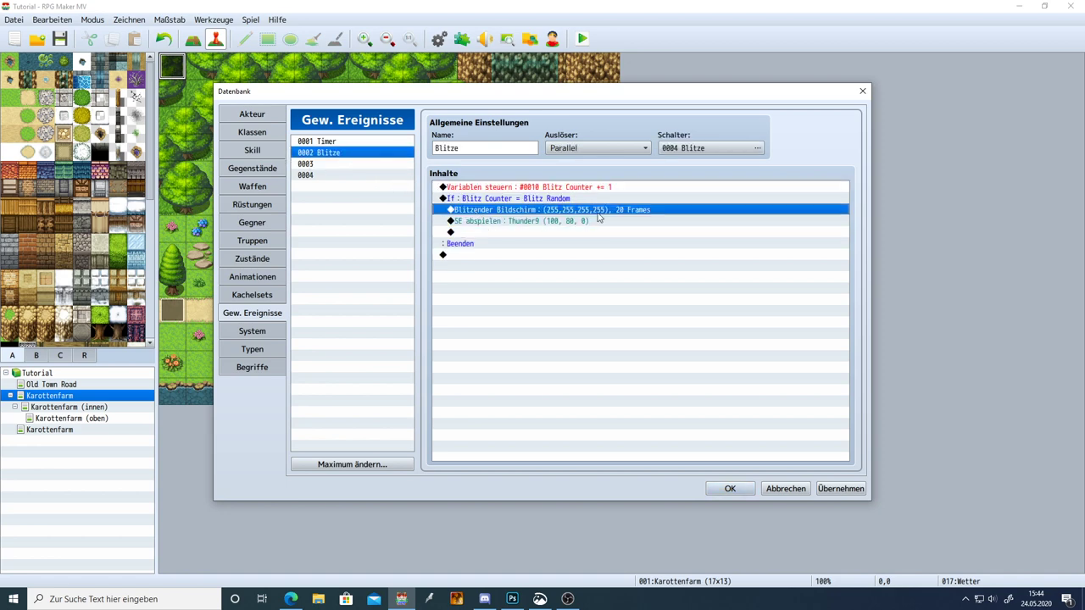
click(498, 222)
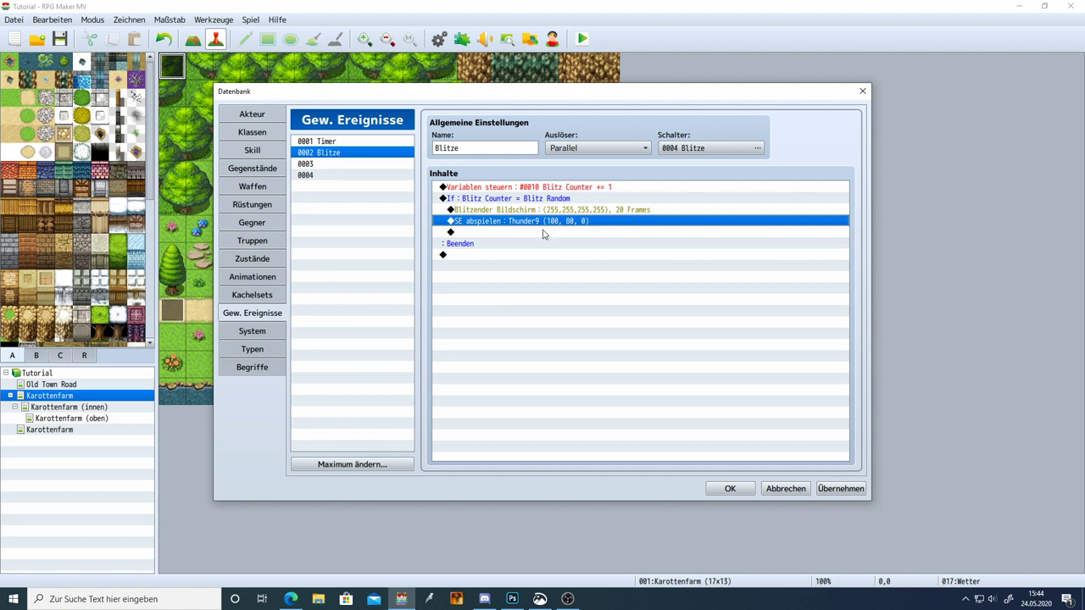
Step: Start a Variablen steuern command below the thunder sound for variable 0011 Blitz Random, with Zufällig as the operand
double_click(500, 232)
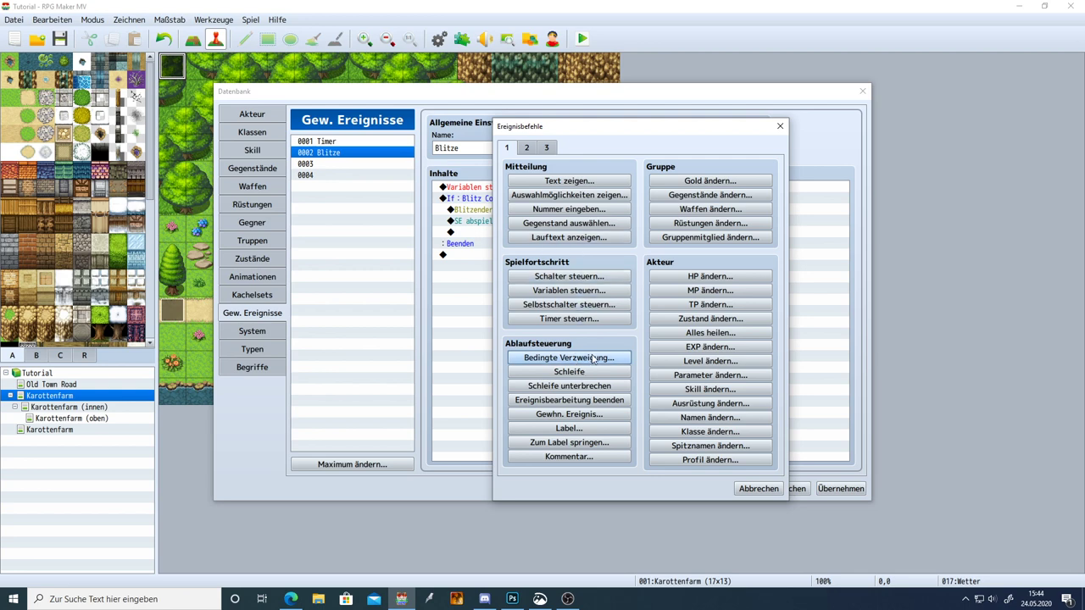
click(594, 292)
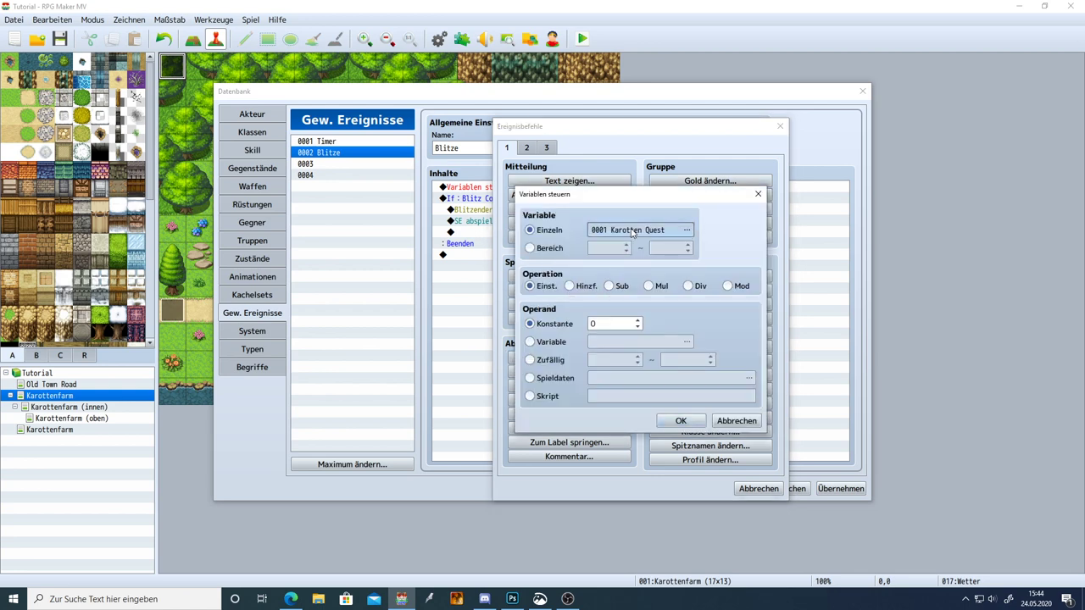
click(632, 229)
click(660, 304)
double_click(660, 303)
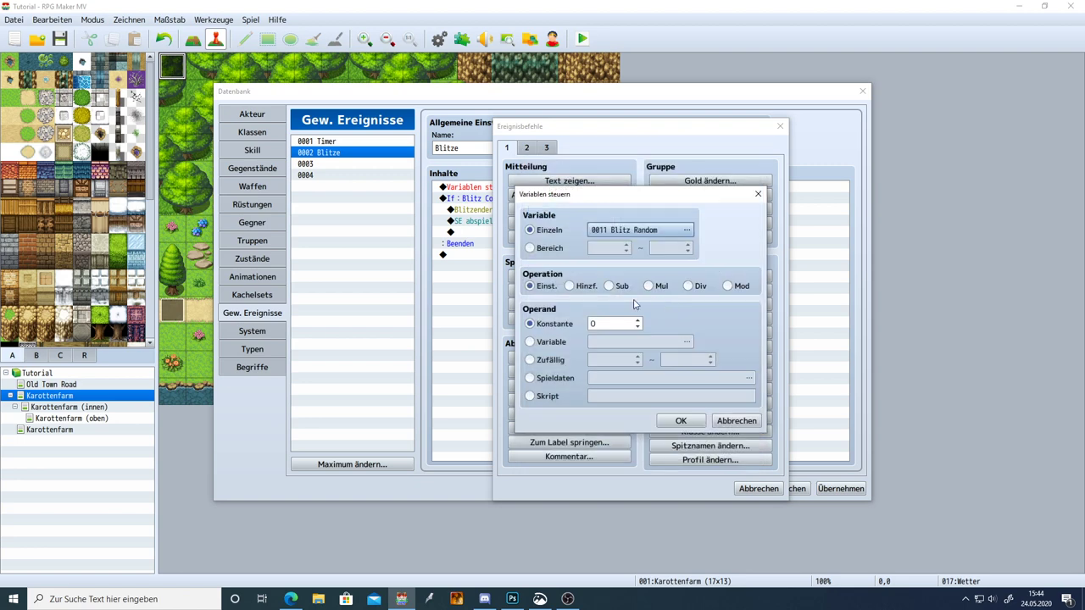
click(545, 361)
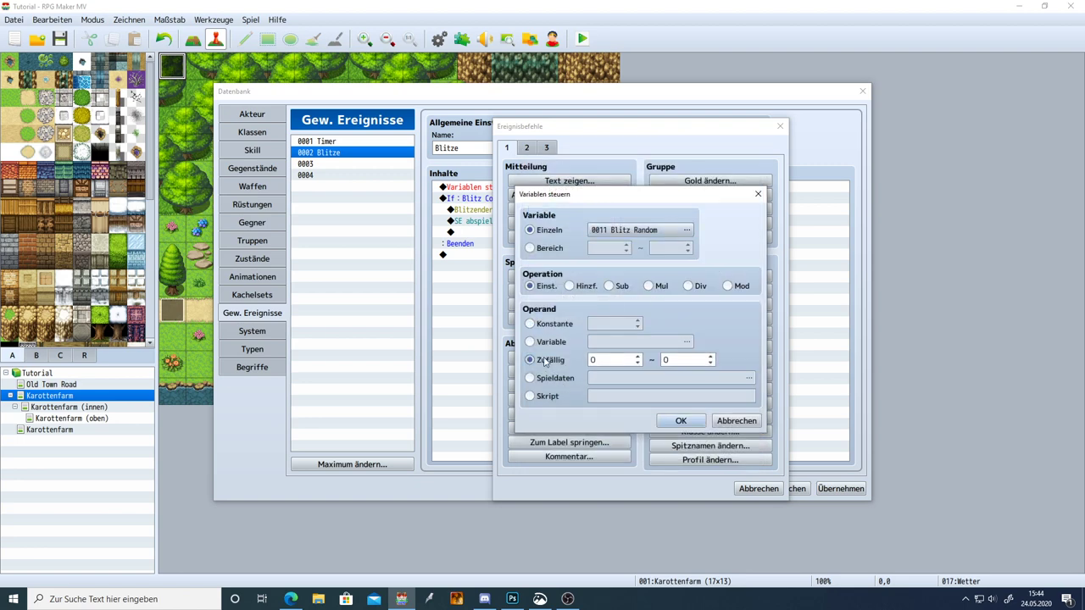
Step: Set the random range for Blitz Random to 120–240 and confirm the command
double_click(610, 362)
text(12)
double_click(682, 361)
text(1200)
click(610, 359)
click(691, 361)
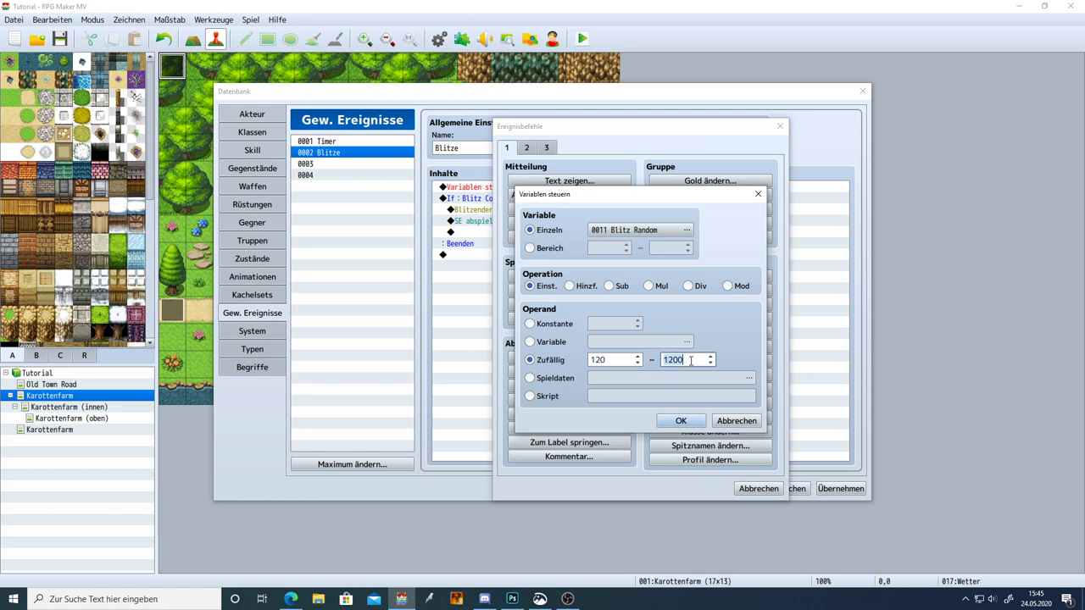
double_click(607, 361)
double_click(687, 361)
text(1)
click(680, 420)
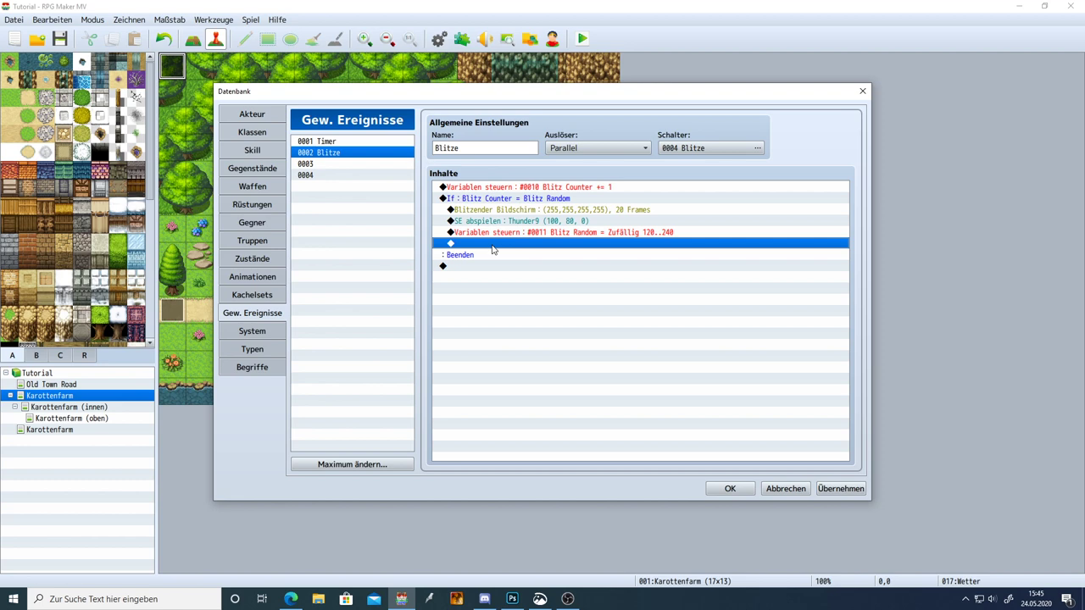
Step: Add a Variablen steuern command at the end of the branch setting 0010 Blitz Counter to 0, and apply the changes
double_click(491, 243)
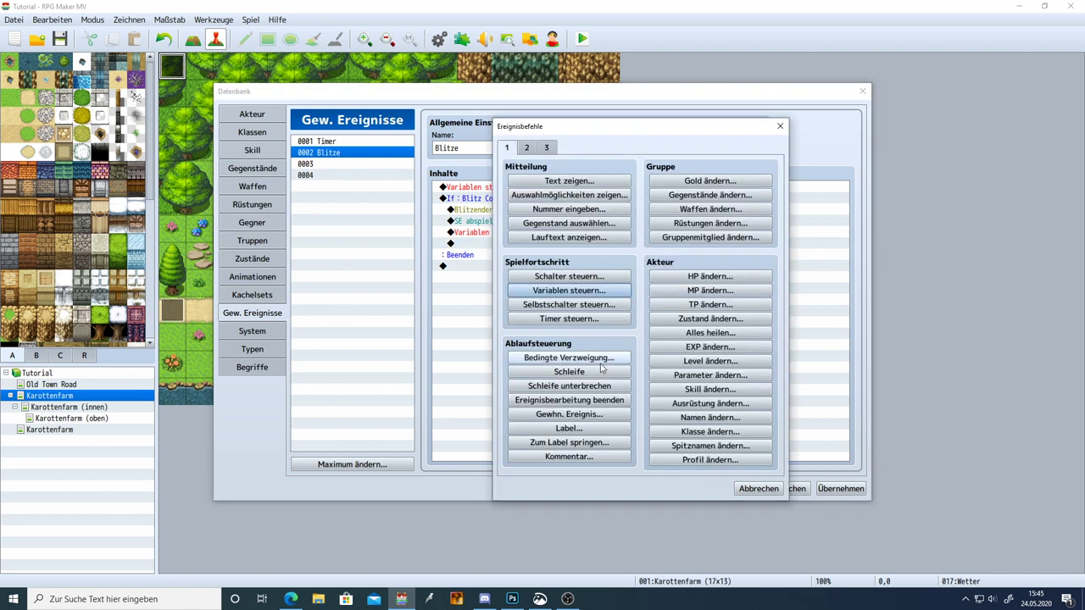
click(569, 292)
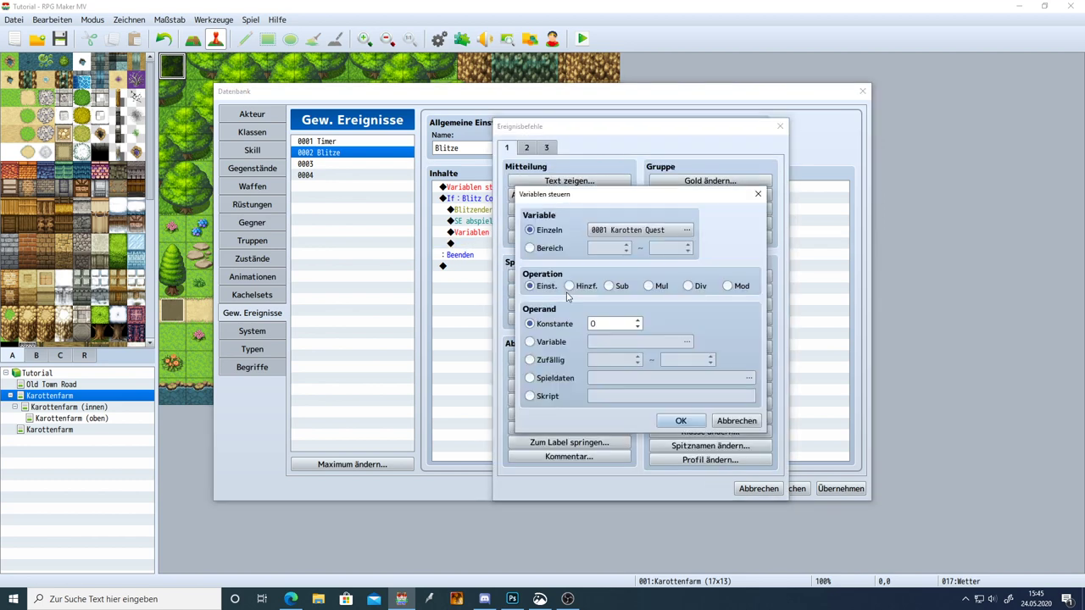
click(636, 234)
click(676, 293)
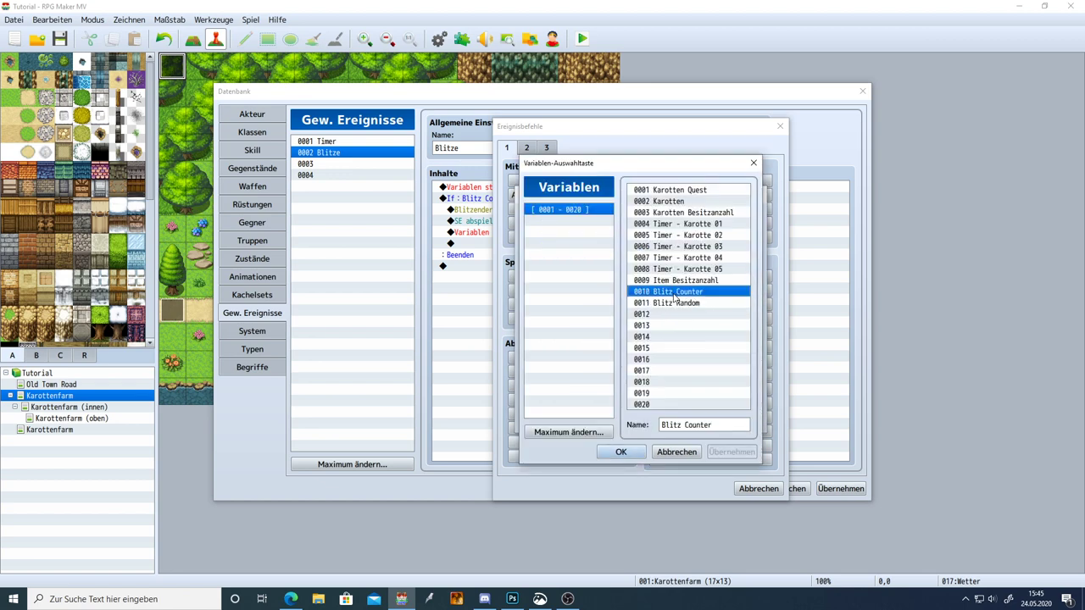
double_click(675, 292)
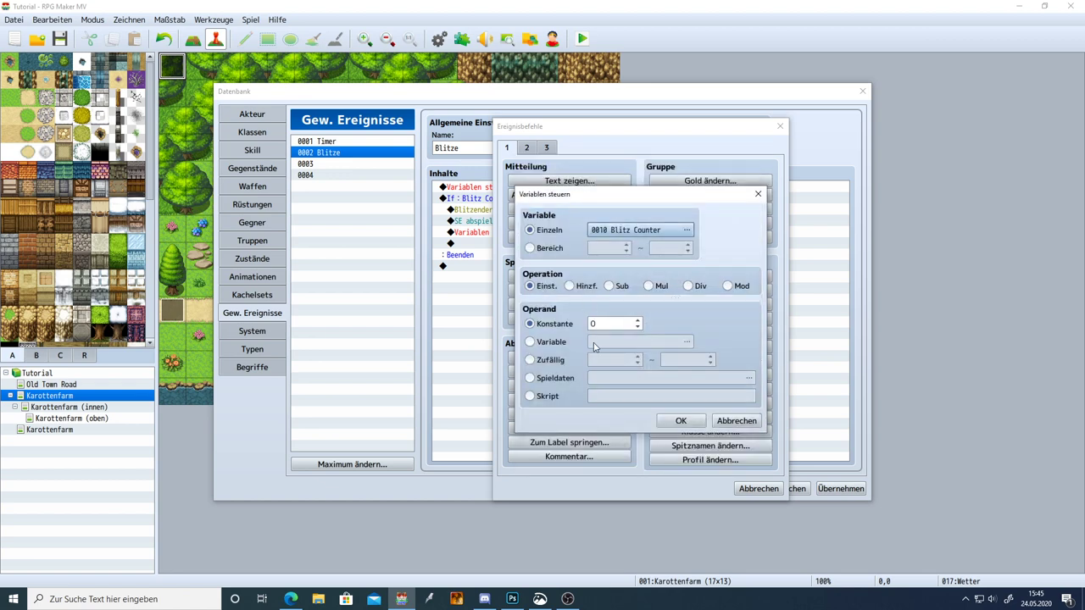
click(681, 420)
click(839, 488)
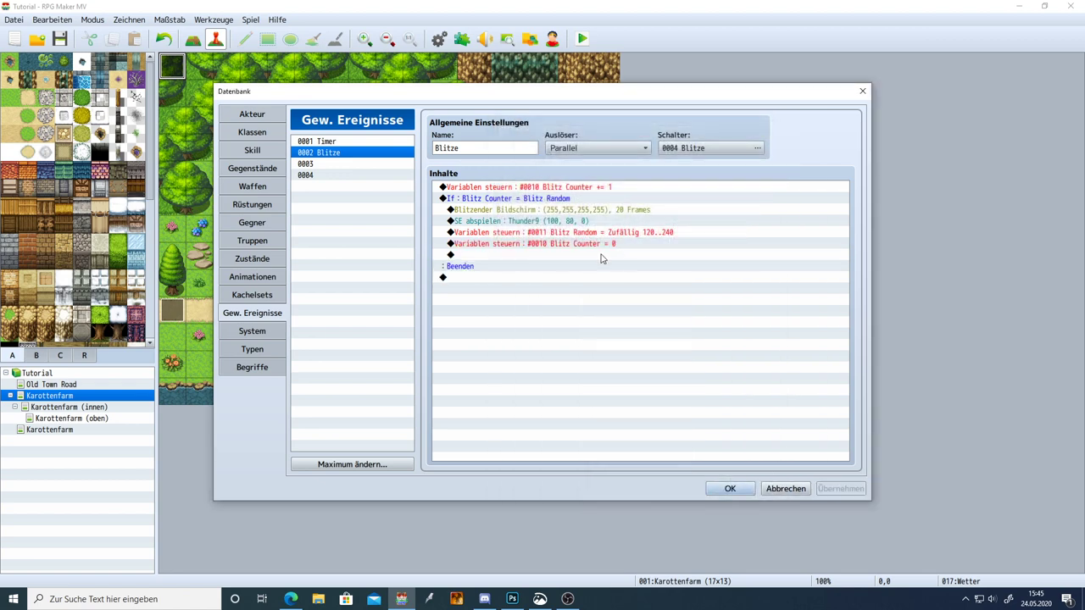
Step: Insert a Warten command of 6 frames between the screen flash and the thunder sound, and confirm the database changes
click(543, 222)
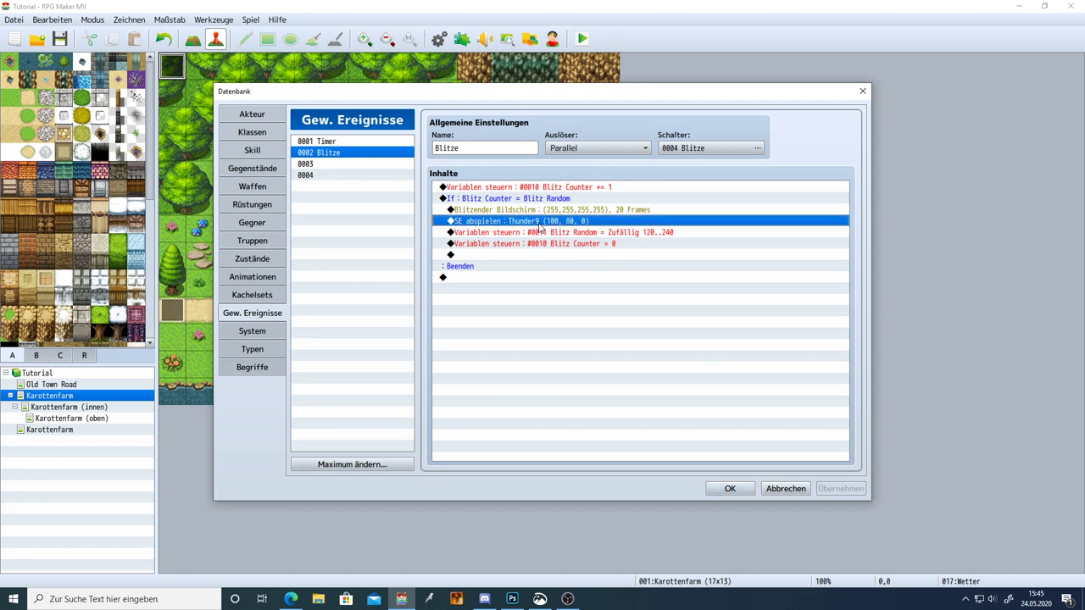
click(534, 211)
click(531, 221)
click(532, 211)
click(531, 221)
key(Insert)
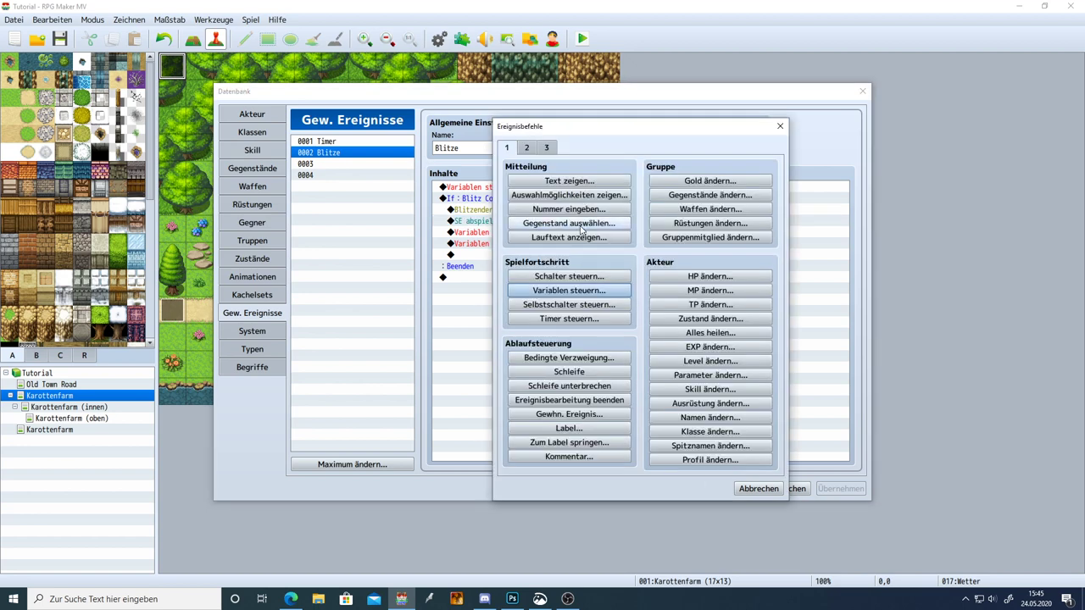
click(526, 148)
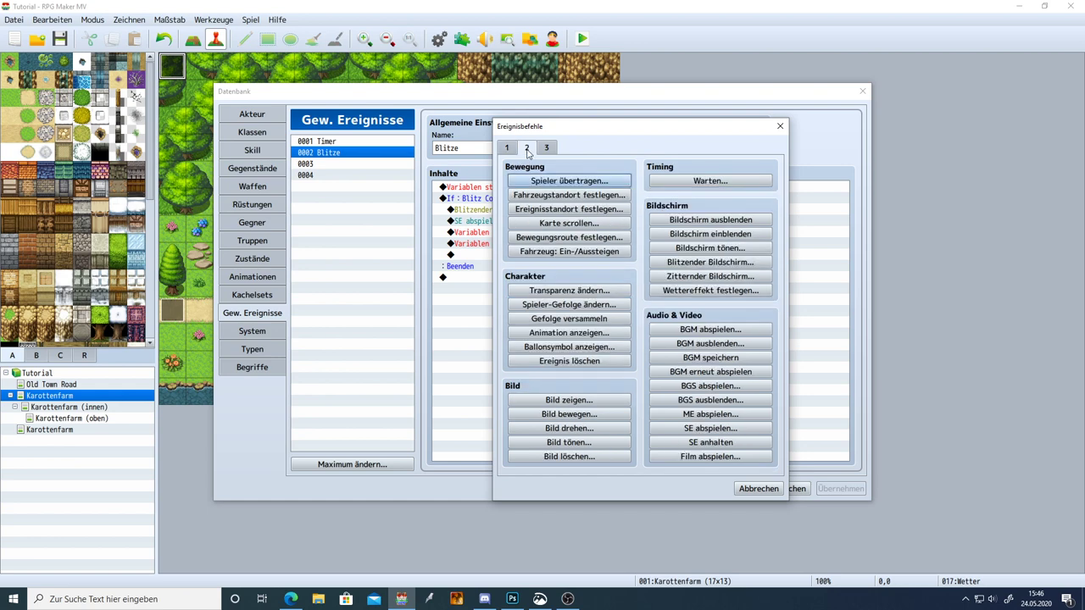
click(661, 181)
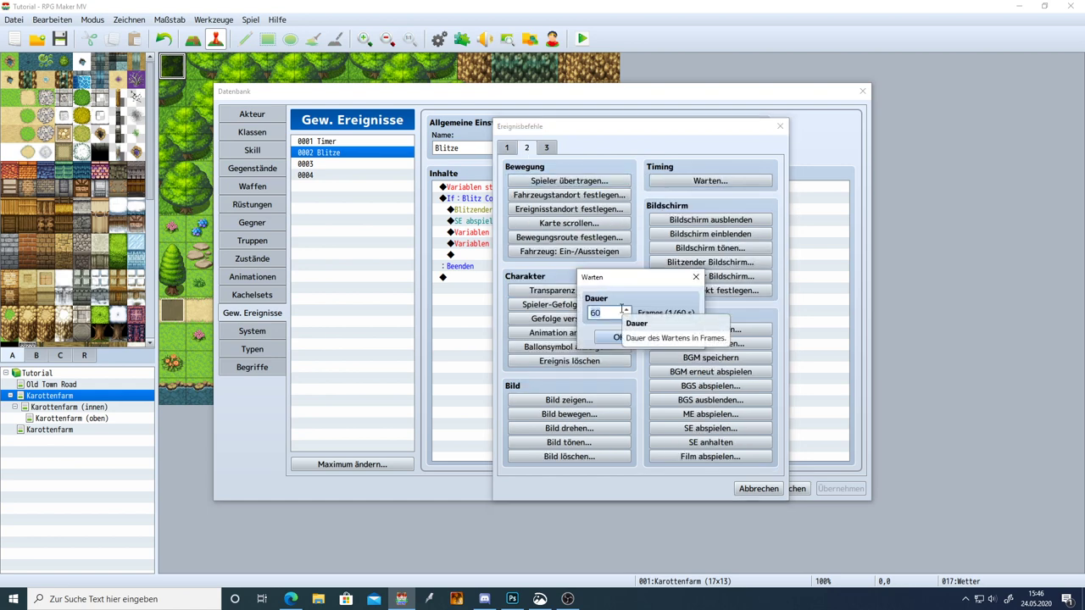
text(6)
click(620, 337)
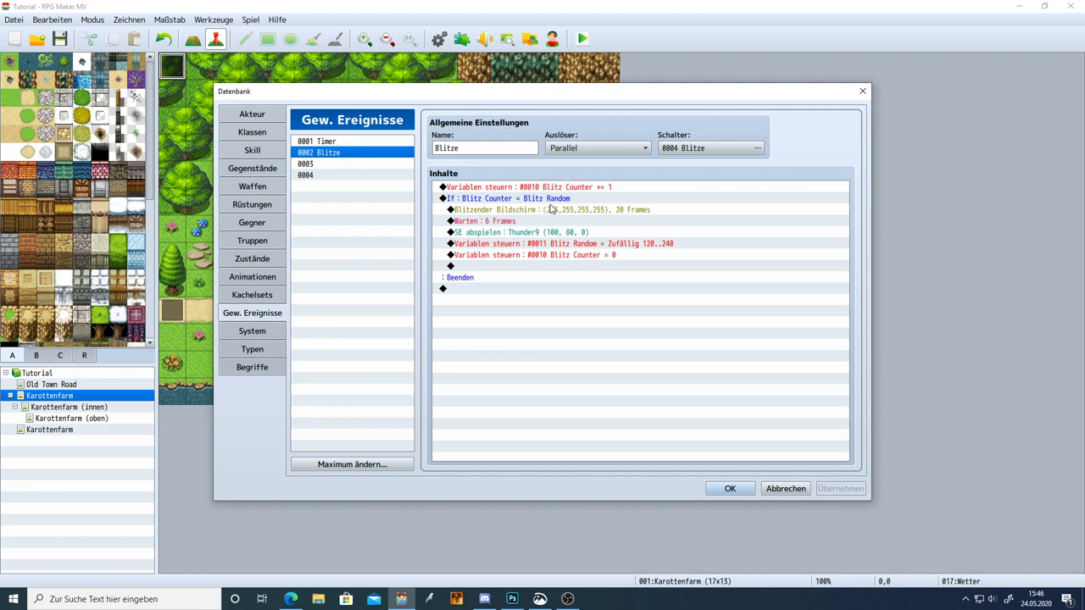
click(727, 489)
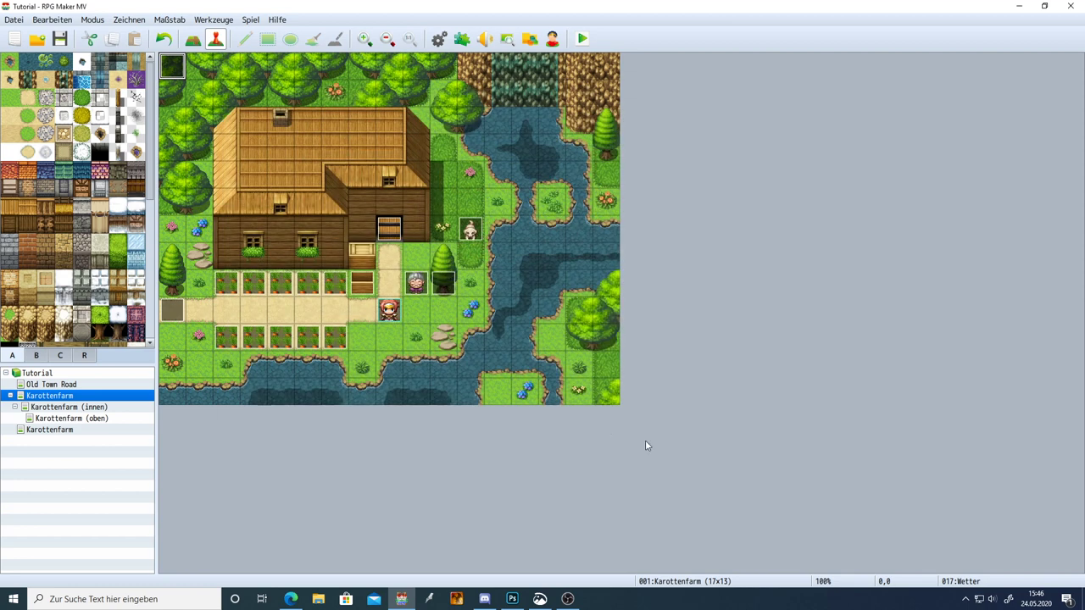
Step: In the Wetter event, insert a Variablen steuern command before the Blitze switch command, setting 0011 Blitz Random to Zufällig 120–240
double_click(172, 68)
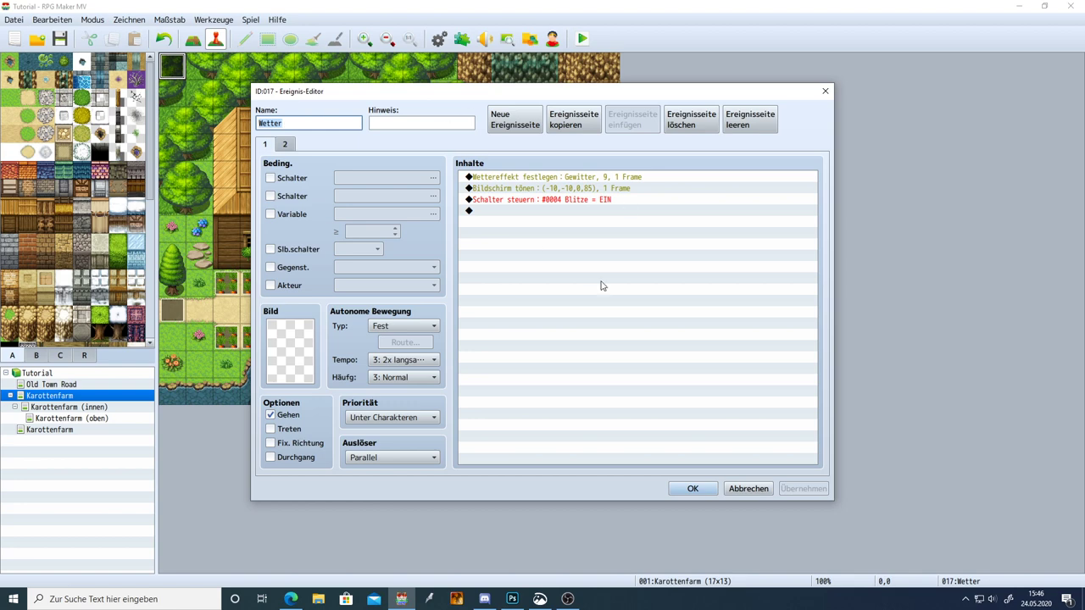
click(543, 202)
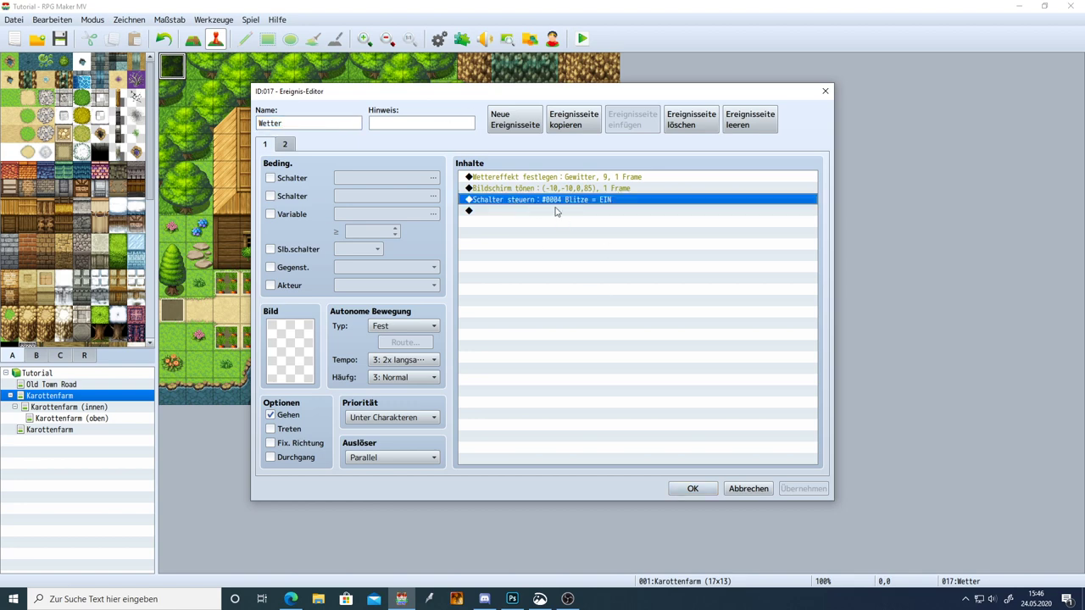
double_click(585, 210)
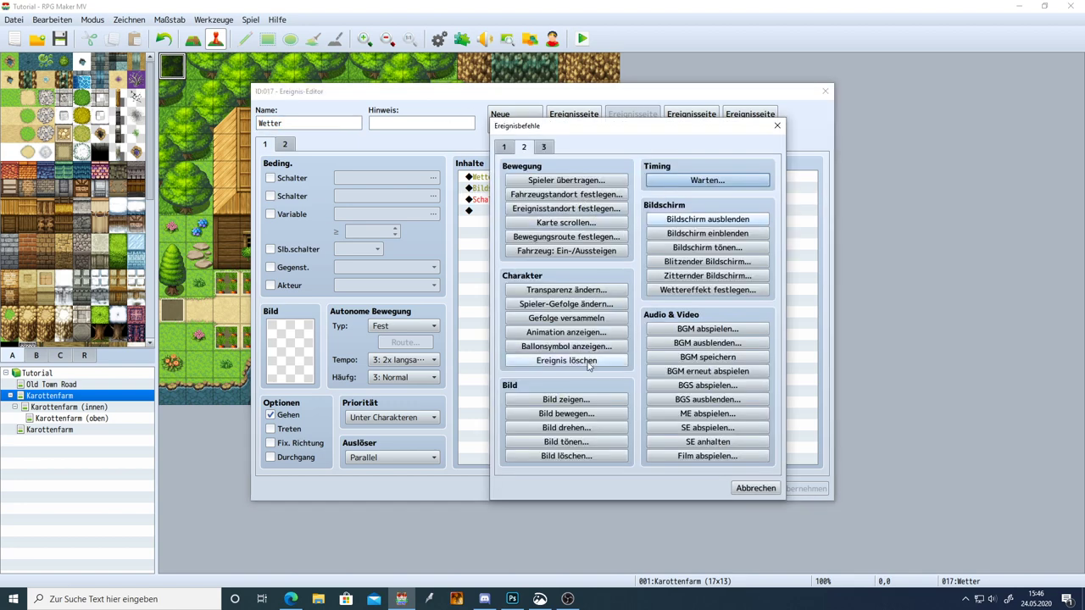
click(504, 147)
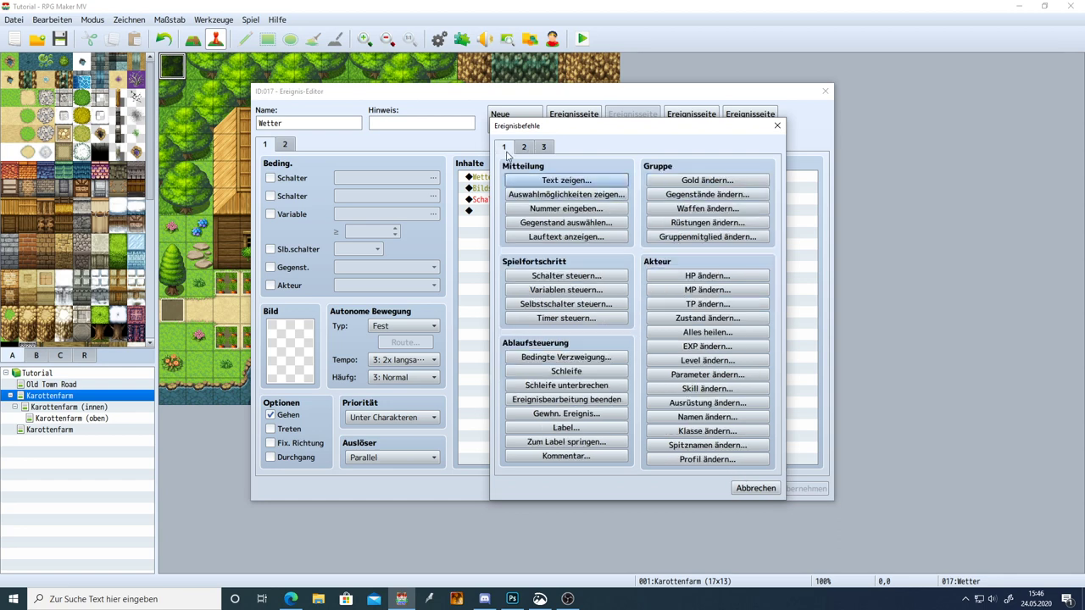
click(583, 290)
click(638, 237)
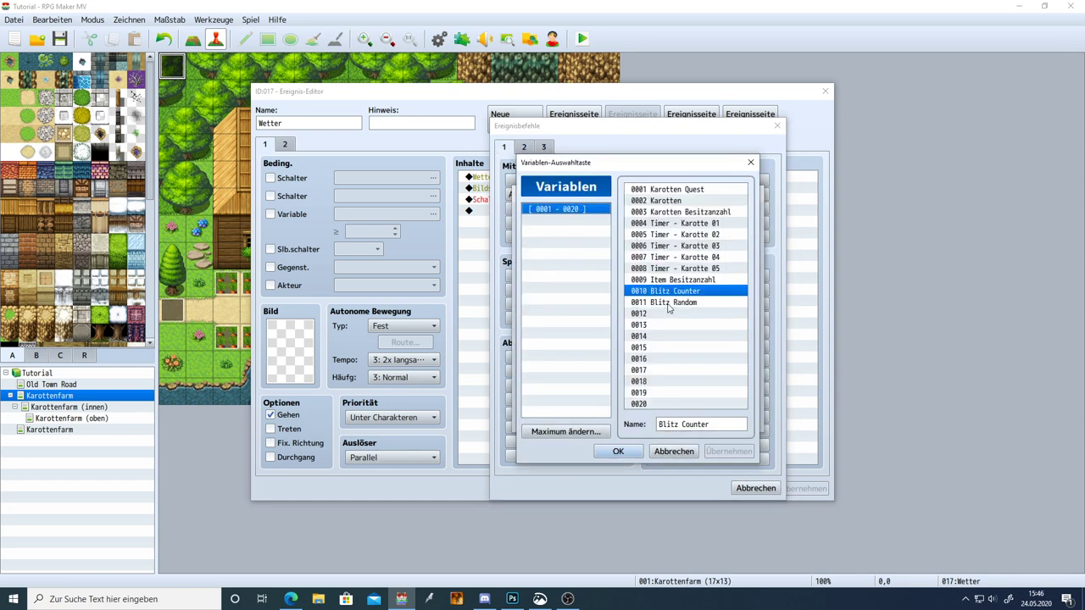
double_click(666, 302)
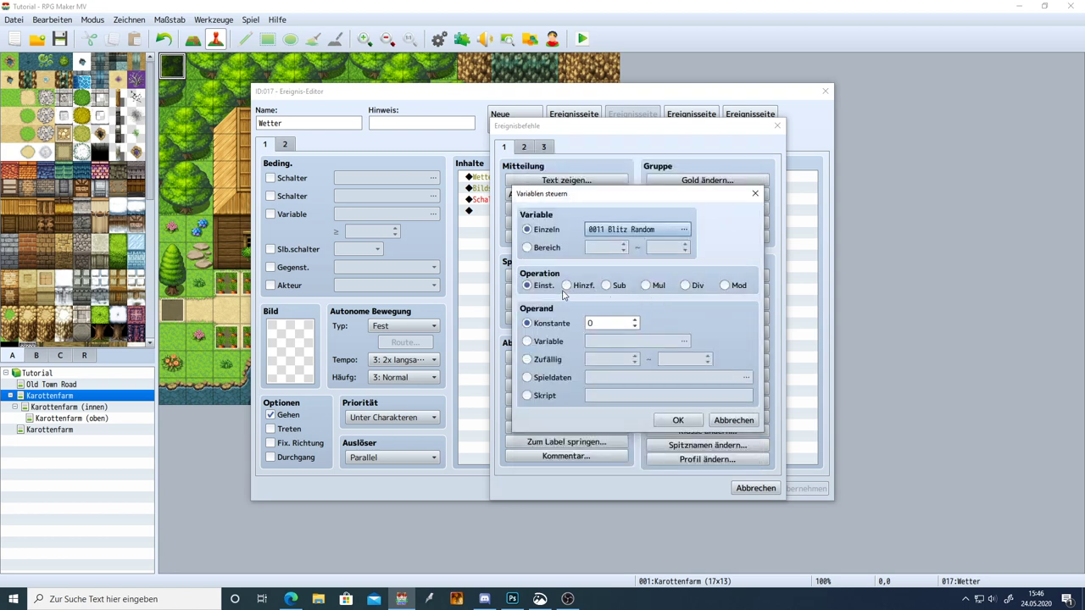
click(541, 360)
click(610, 359)
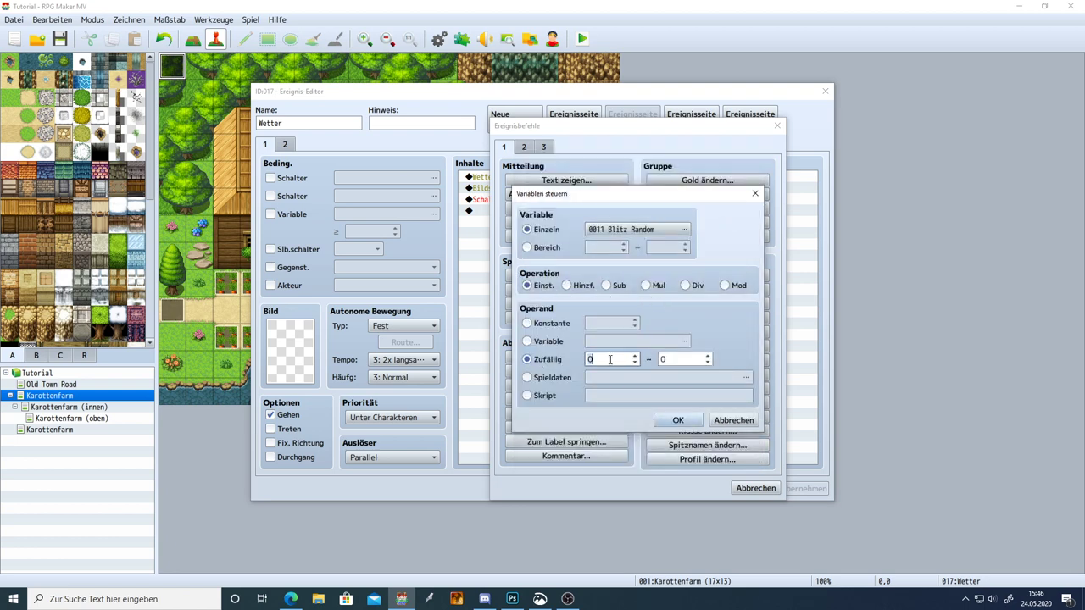
text(120)
click(675, 358)
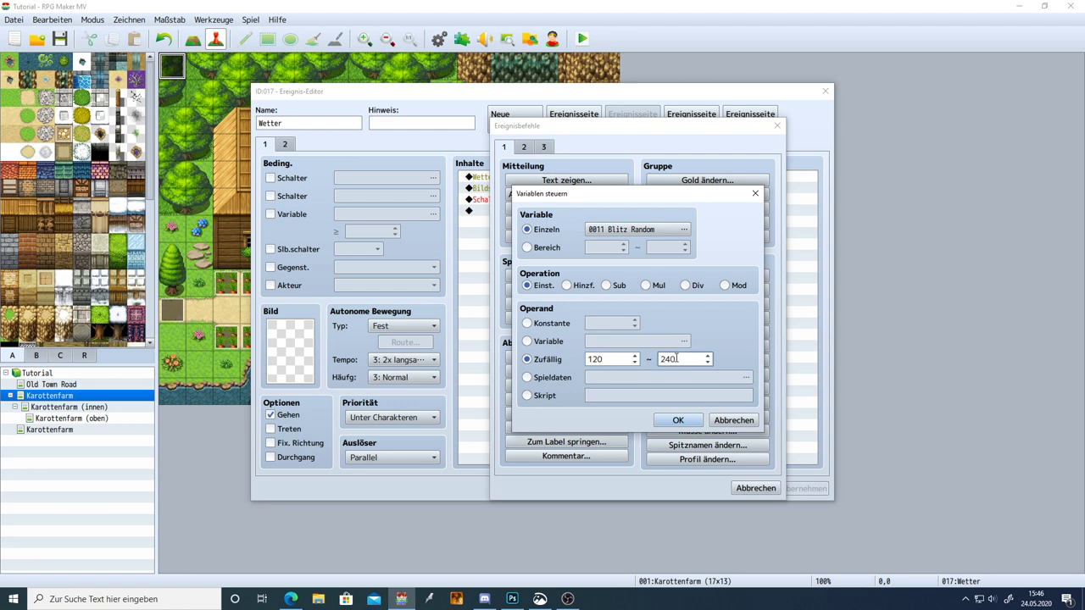
click(677, 420)
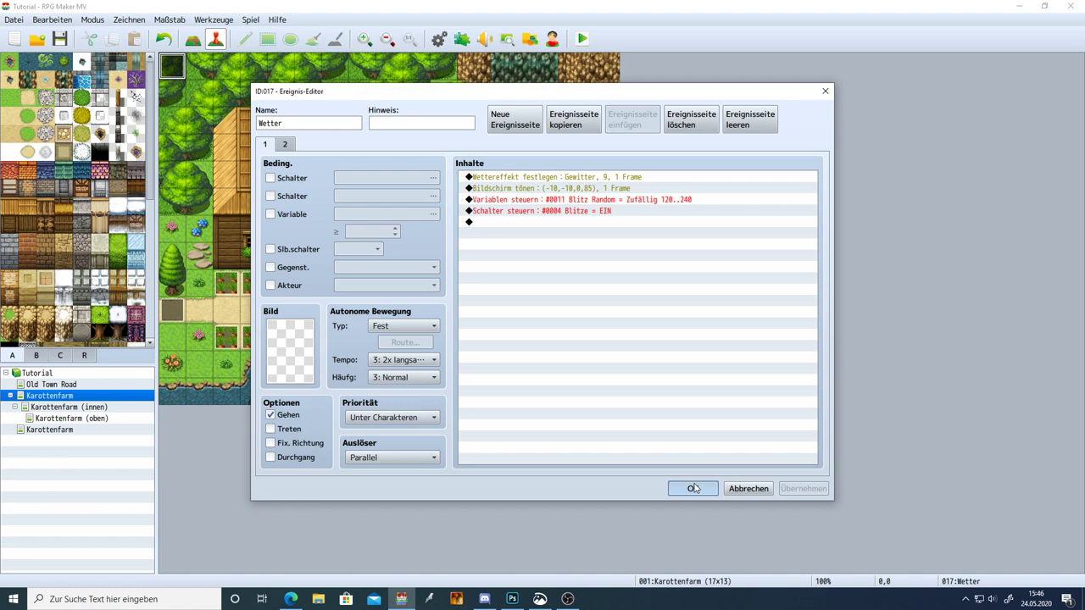
Step: Insert a Variablen steuern command setting 0010 Blitz Counter to 0 above the Blitz Random command, and confirm the Wetter event
click(591, 201)
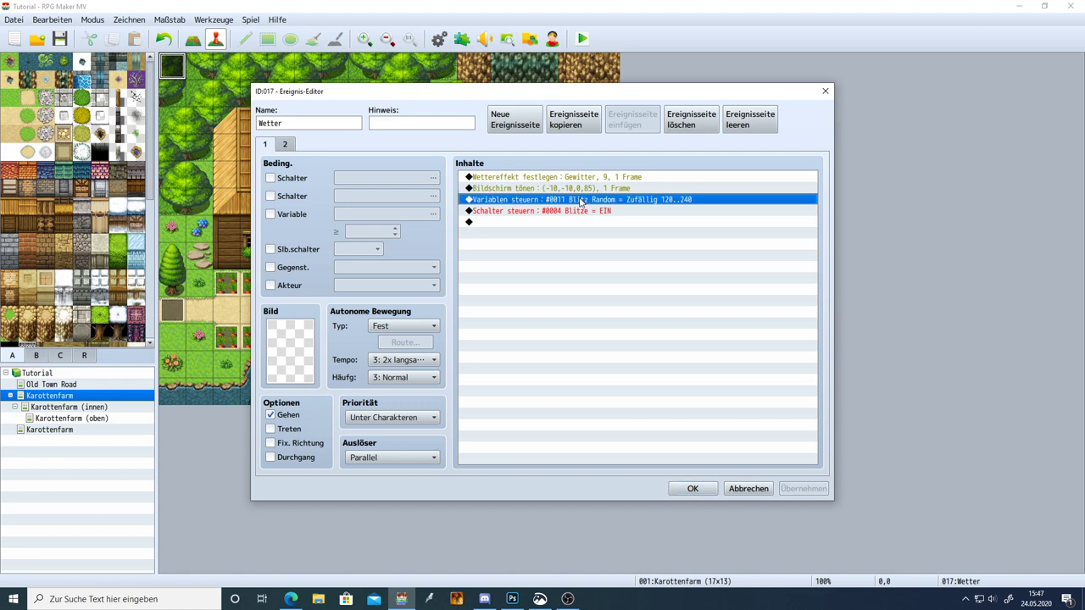
key(Insert)
click(583, 289)
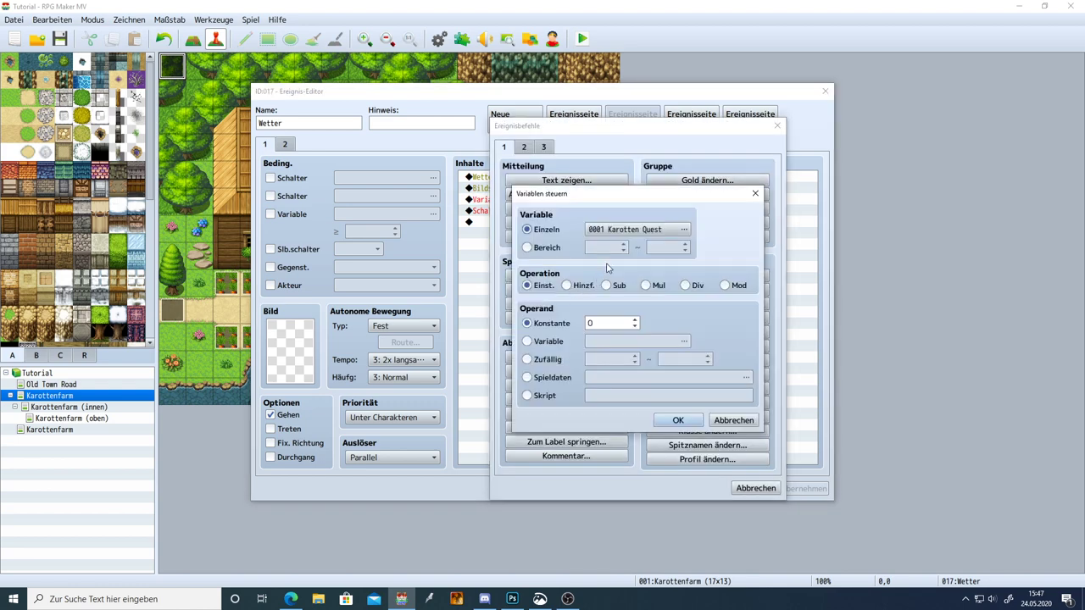
click(631, 229)
double_click(658, 295)
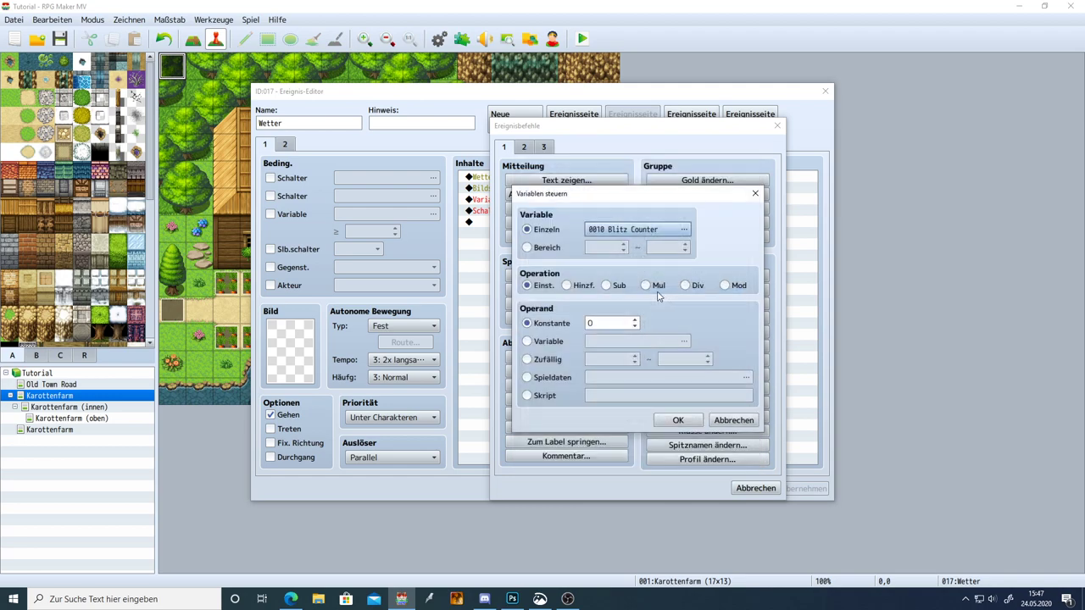
click(677, 419)
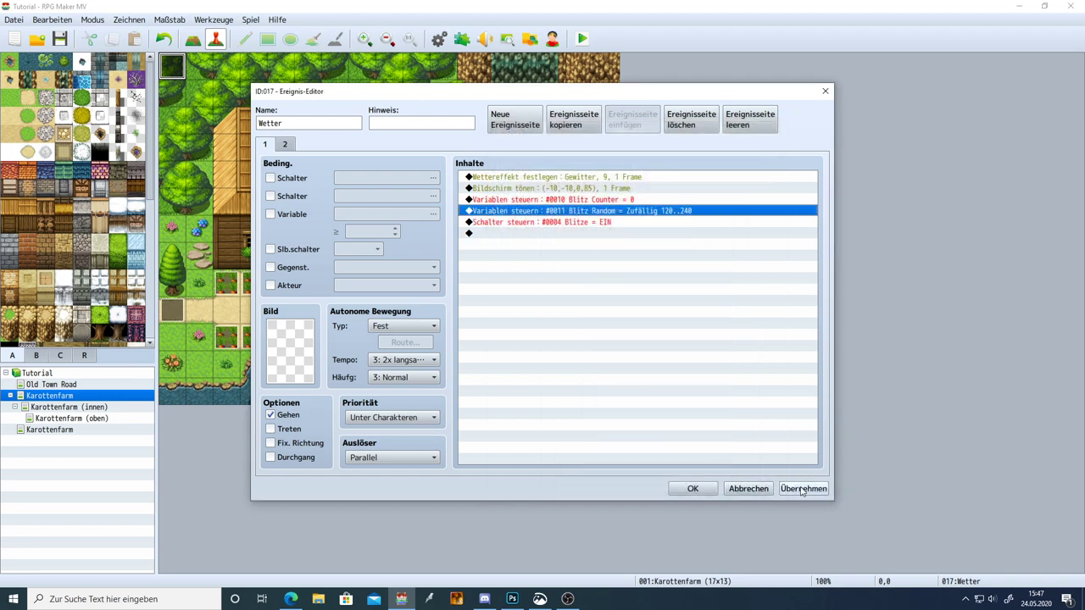
click(801, 489)
click(691, 488)
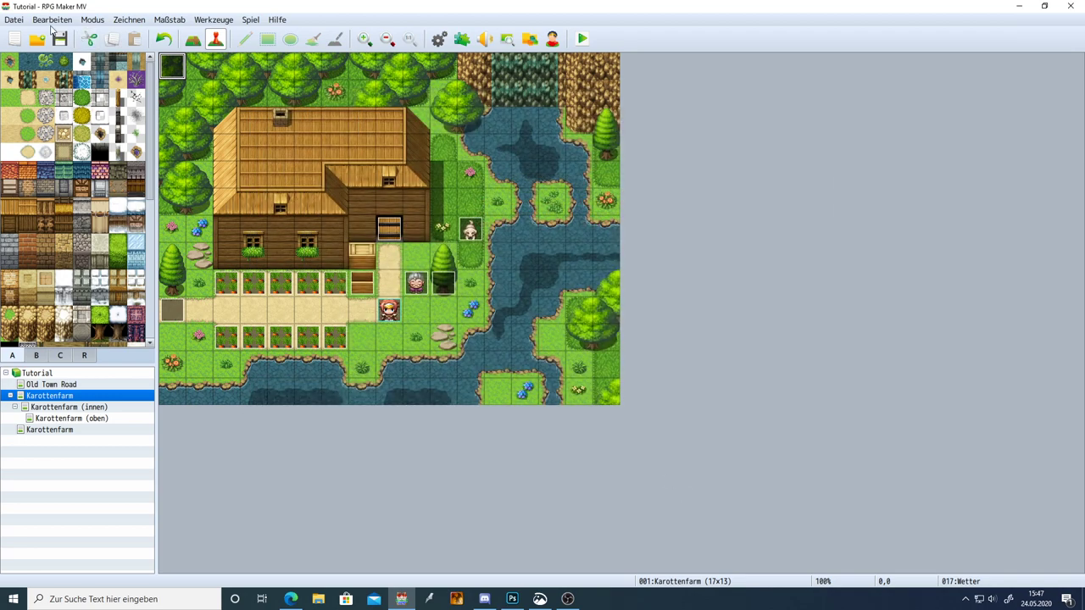
Step: Playtest a new game, walk the party around the farm to check the lightning and thunder, and close the test
click(581, 39)
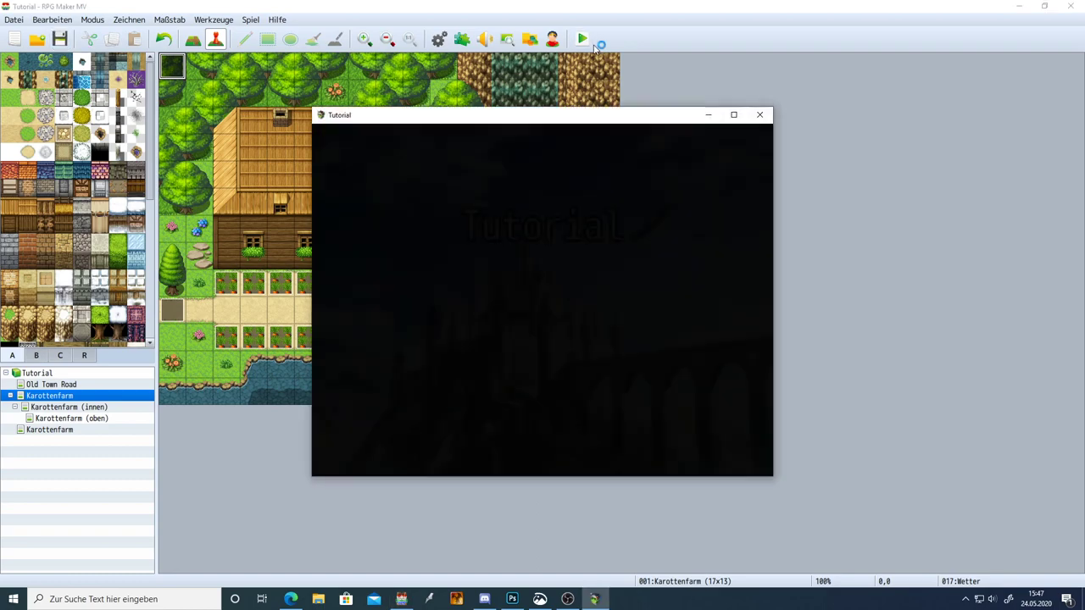
key(Return)
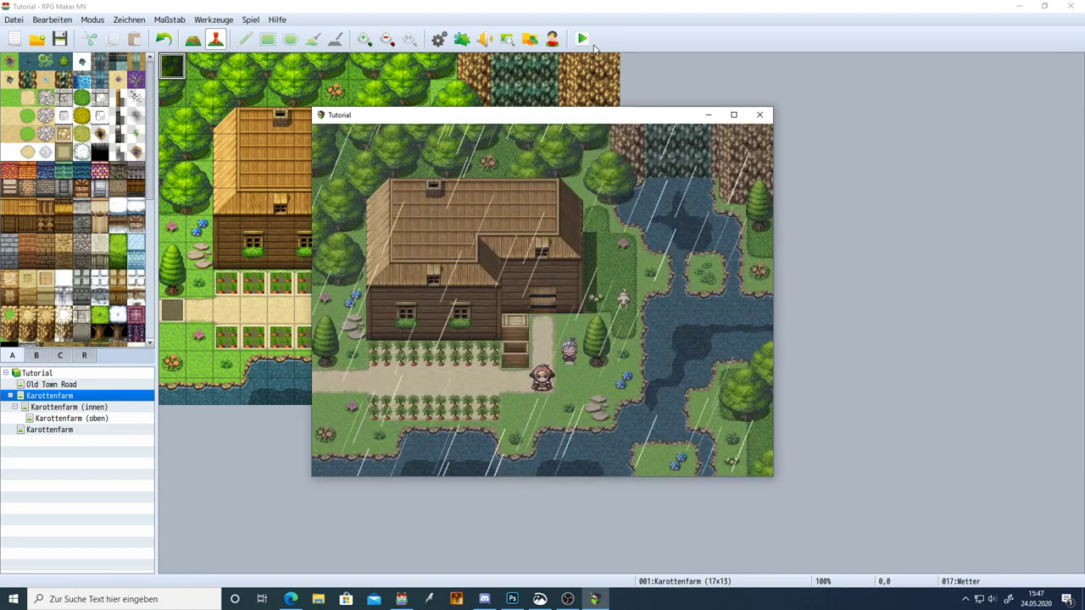
key(Left)
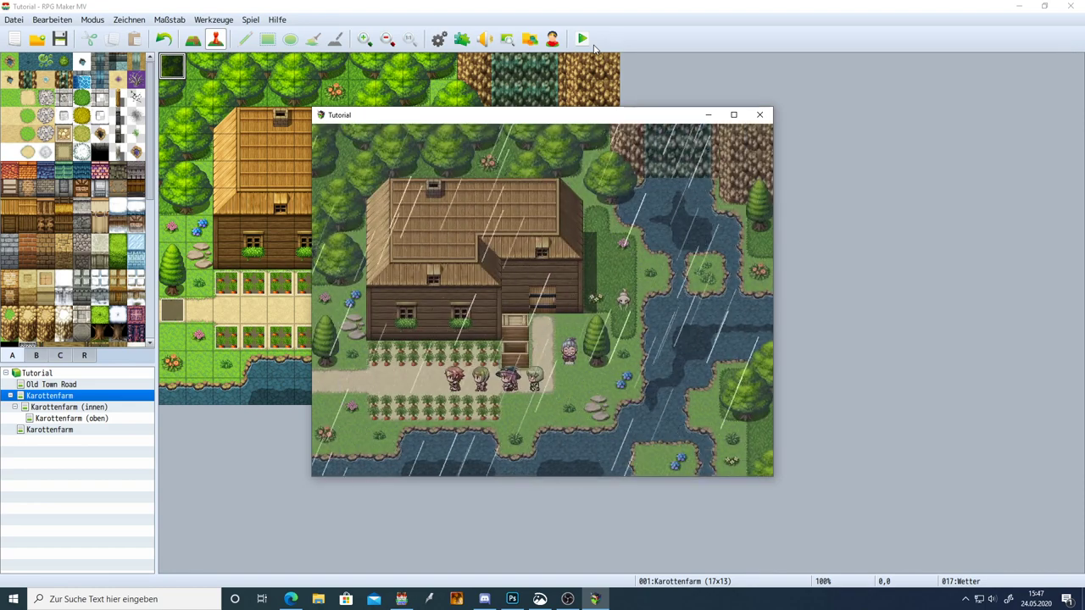
key(Right)
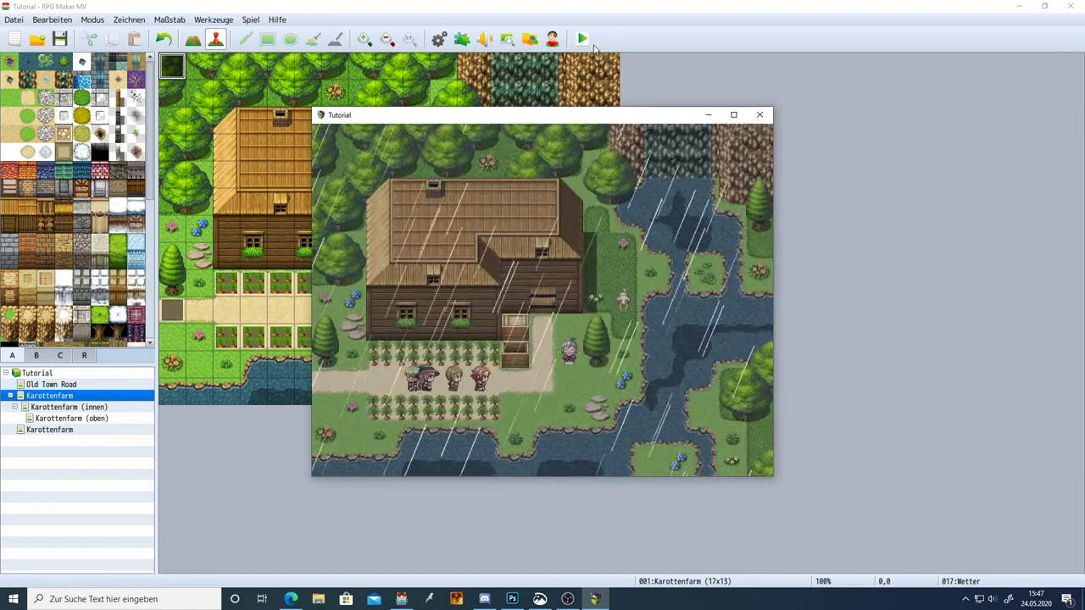
key(Up)
key(Up)
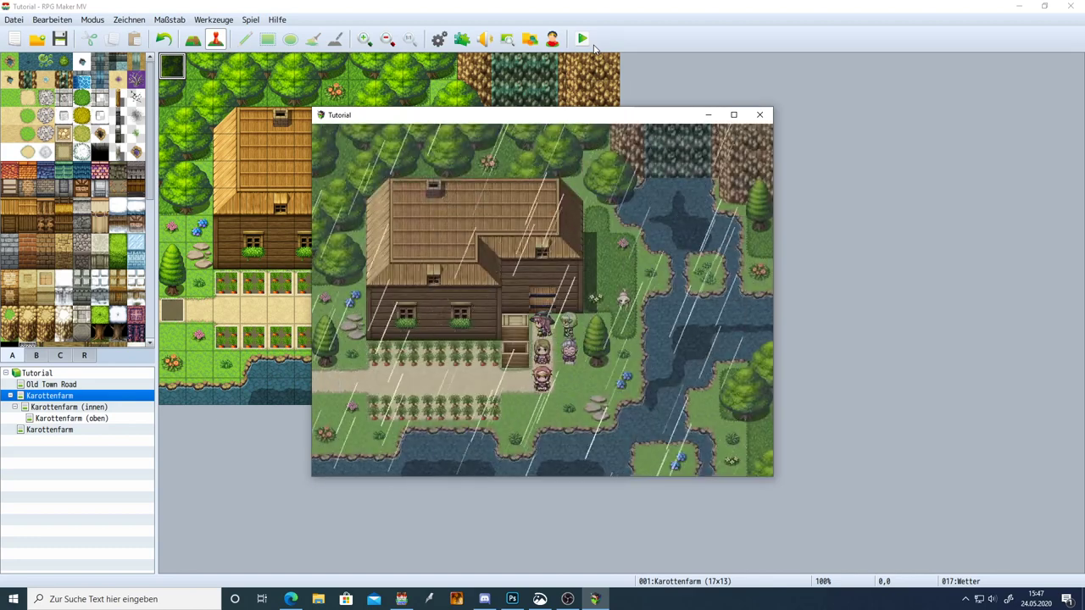
key(Down)
click(762, 116)
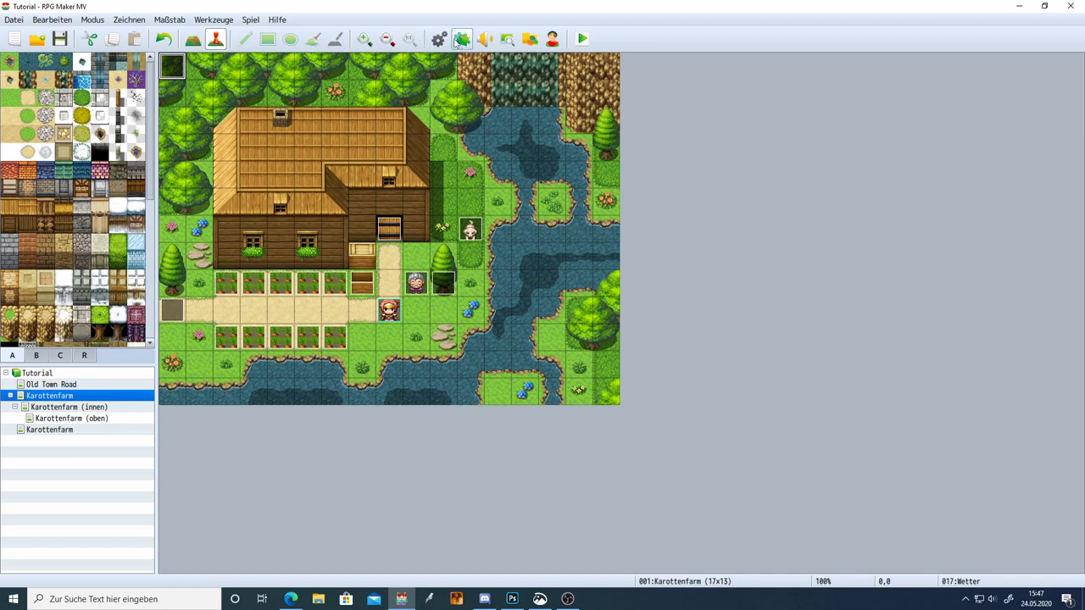
Step: Review the flash, wait and variable commands of the Blitze common event in the database, and close it
click(439, 38)
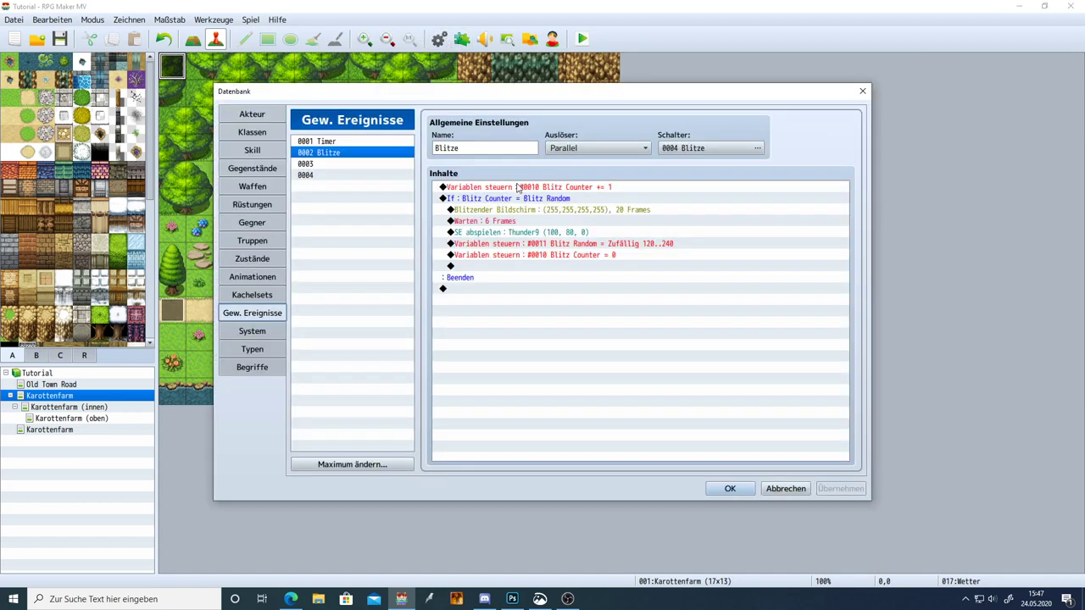
click(519, 220)
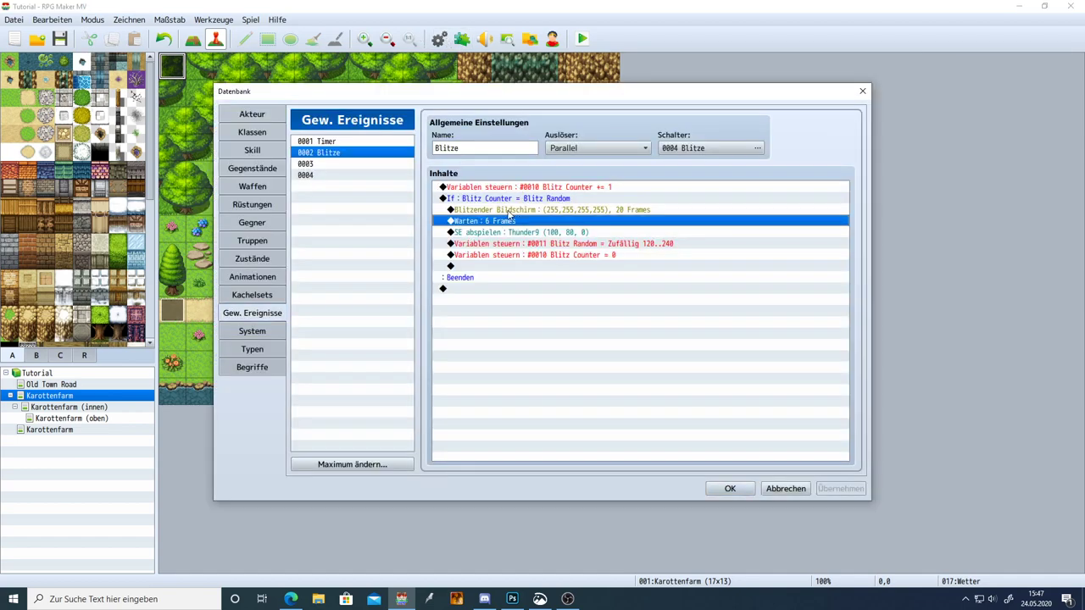
click(509, 210)
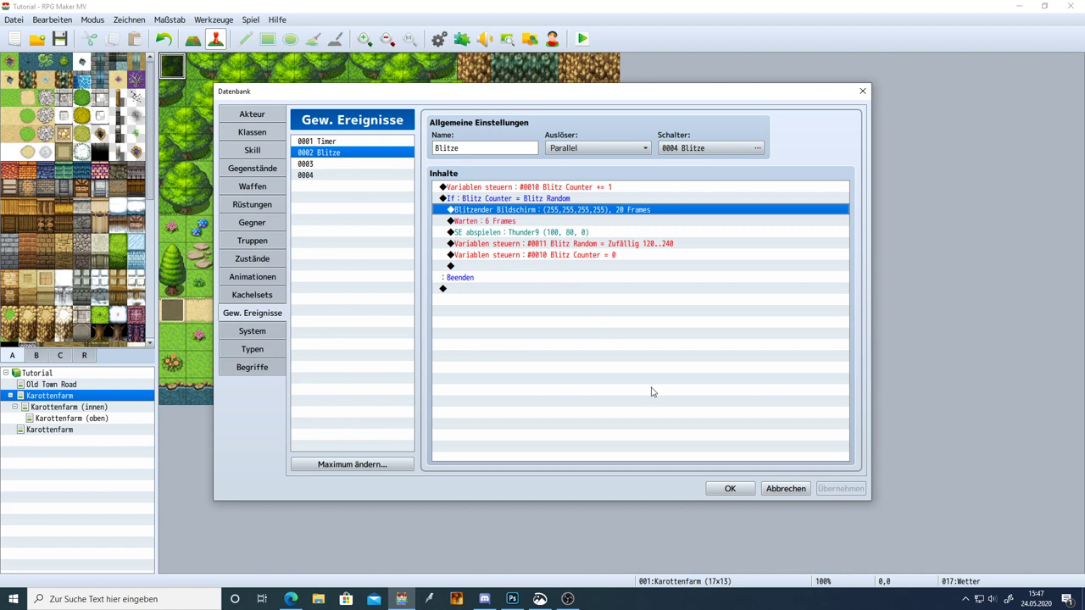
click(364, 174)
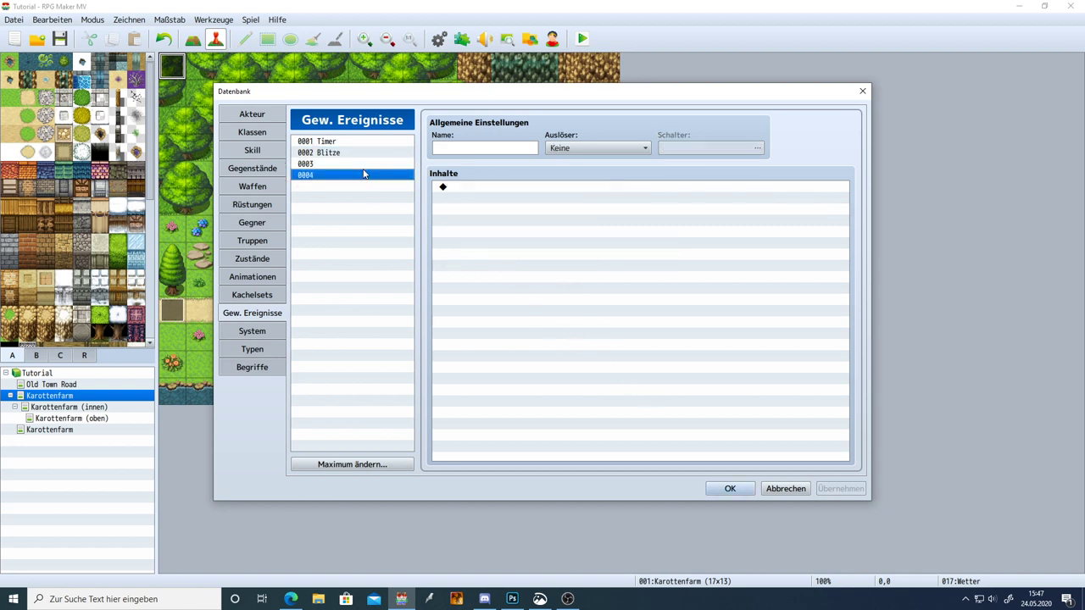
click(355, 164)
click(352, 152)
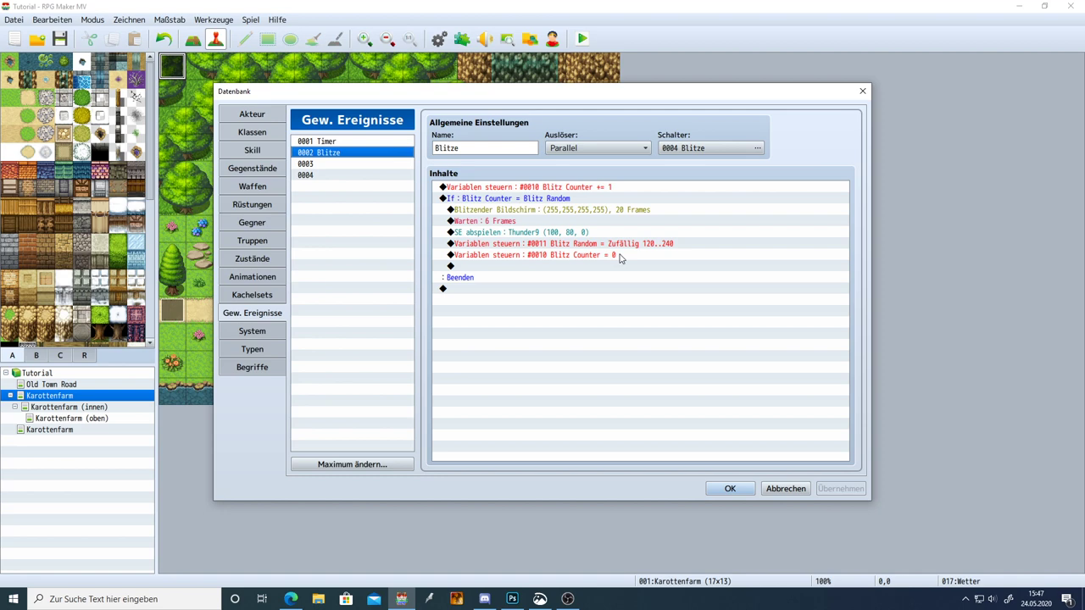
click(728, 489)
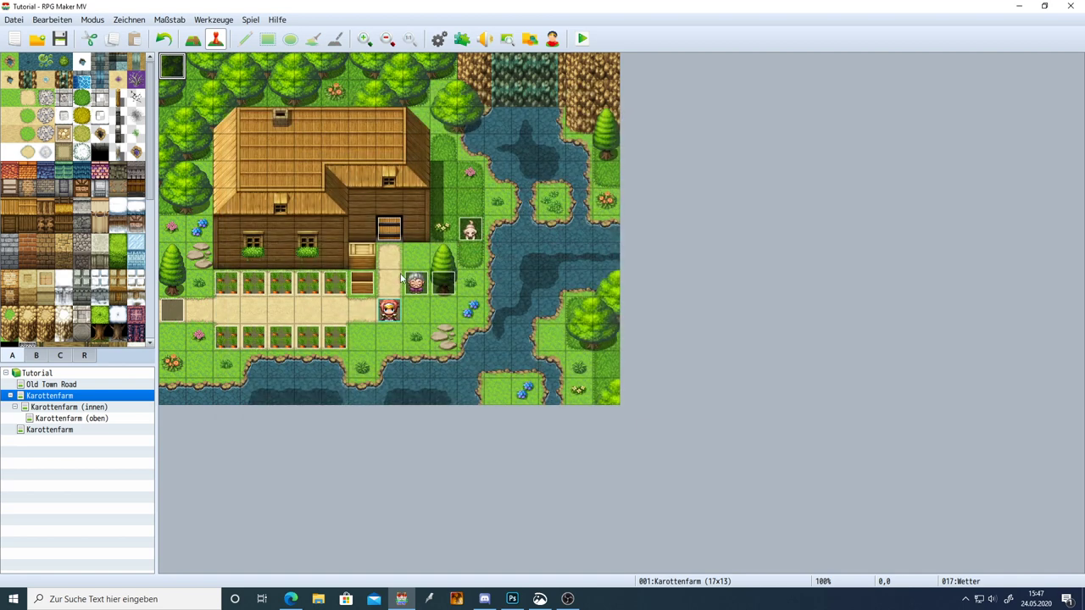
Step: Playtest a new game inside the farmhouse to check whether the lightning continues indoors, and close the test
click(580, 40)
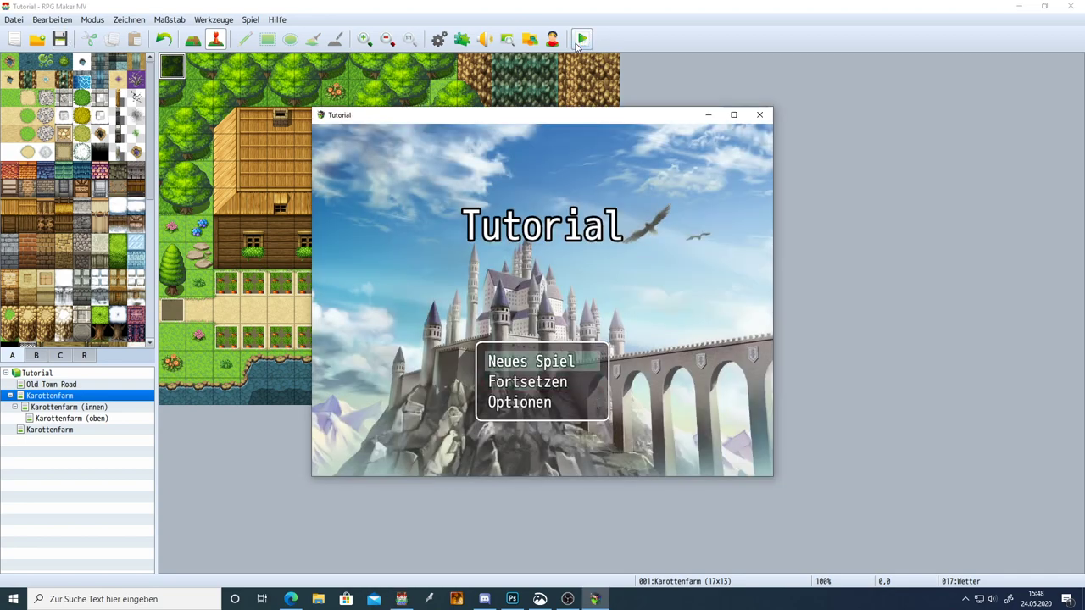
key(Return)
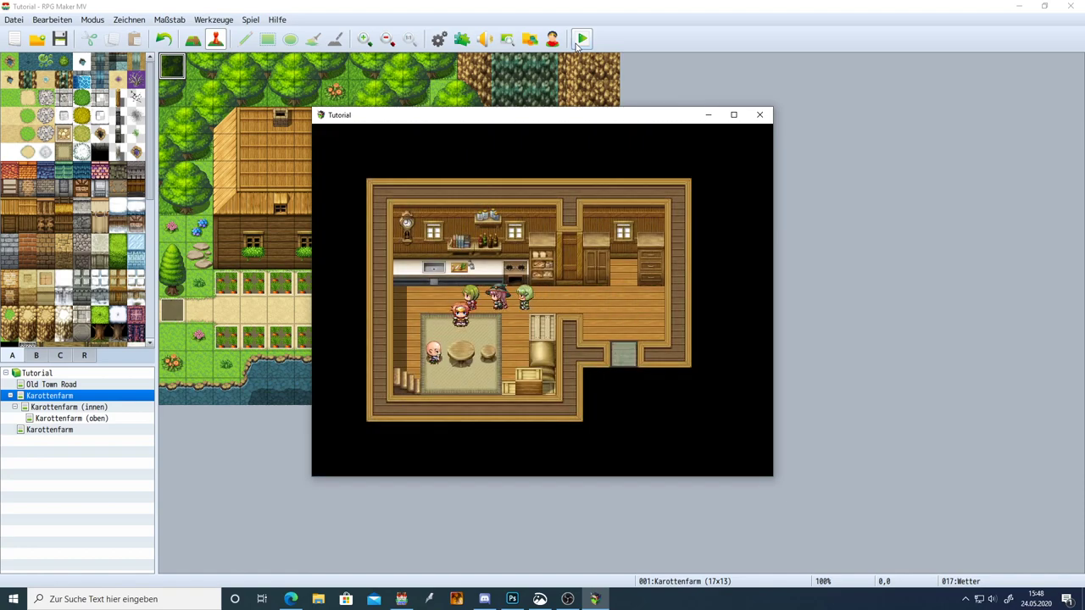
click(759, 114)
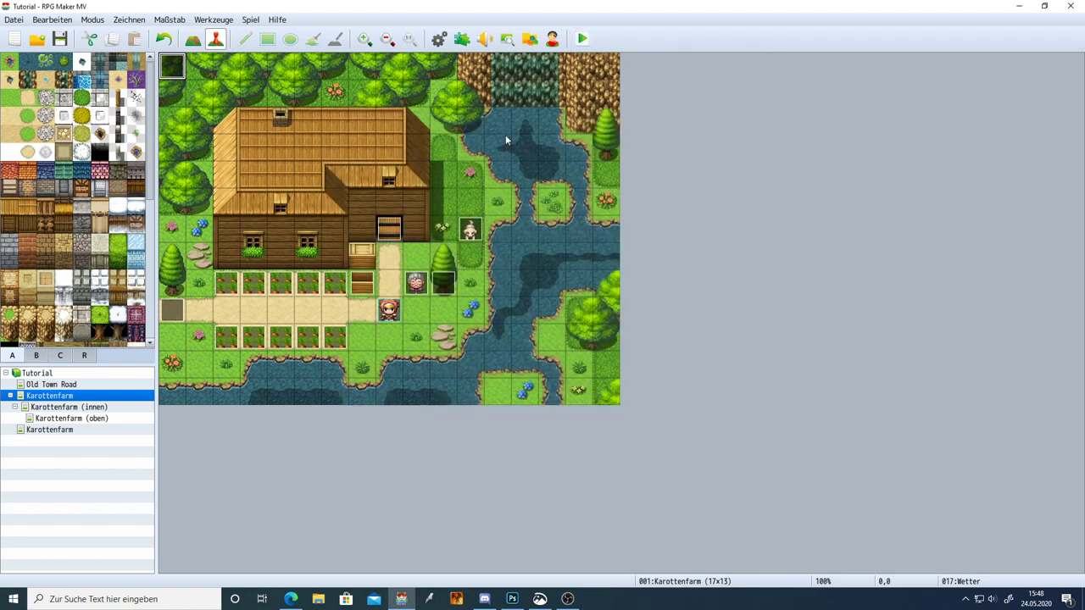
Step: On the Karottenfarm (innen) map, insert a Schalter steuern command in event EV004 before Ereignis löschen, setting 0004 Blitze to AUS
click(105, 407)
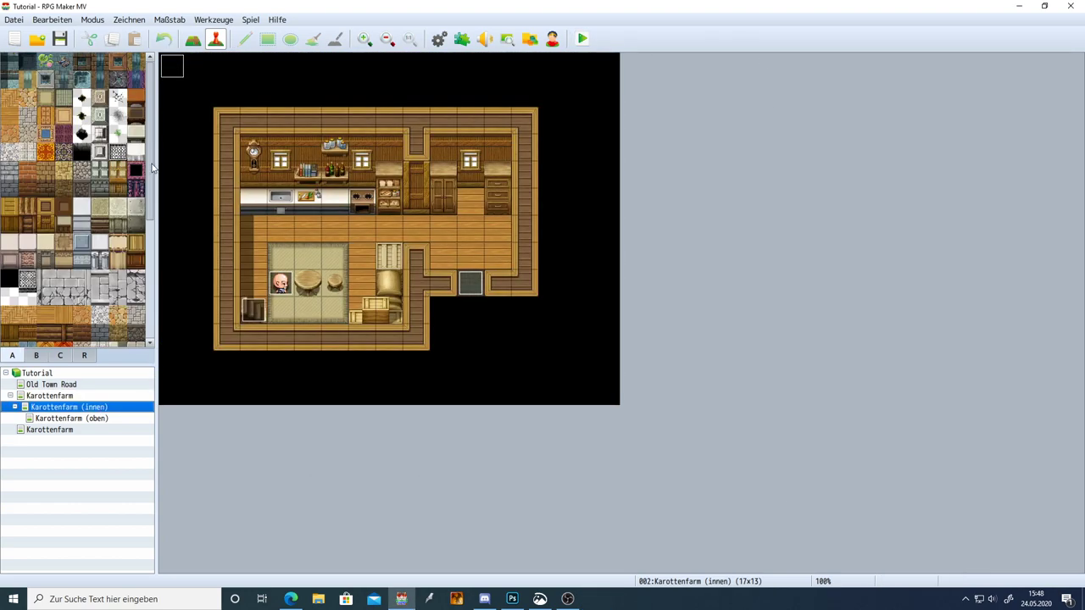
double_click(172, 66)
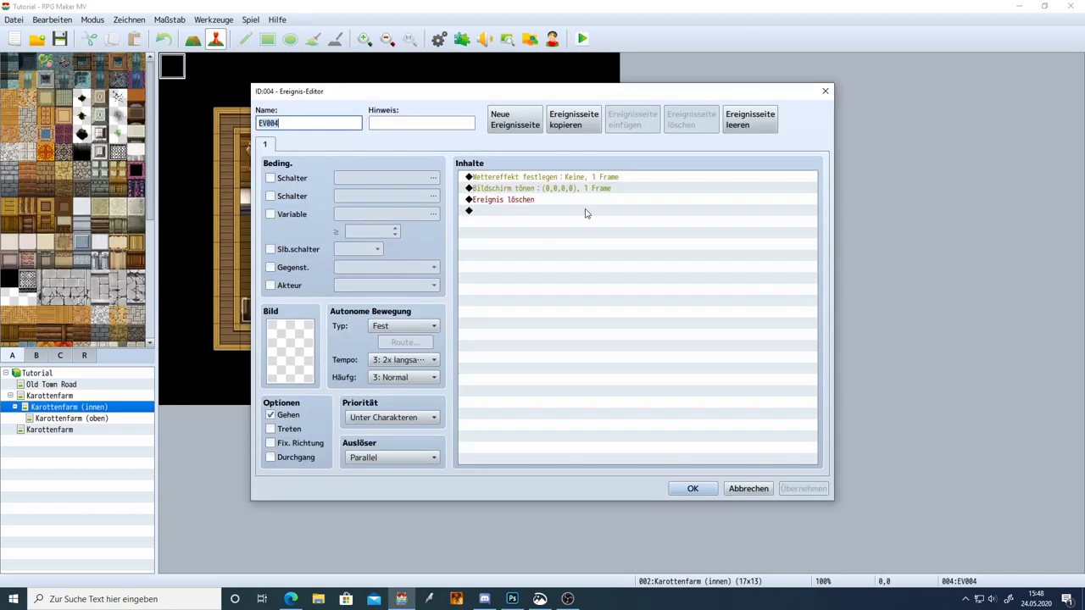
double_click(547, 200)
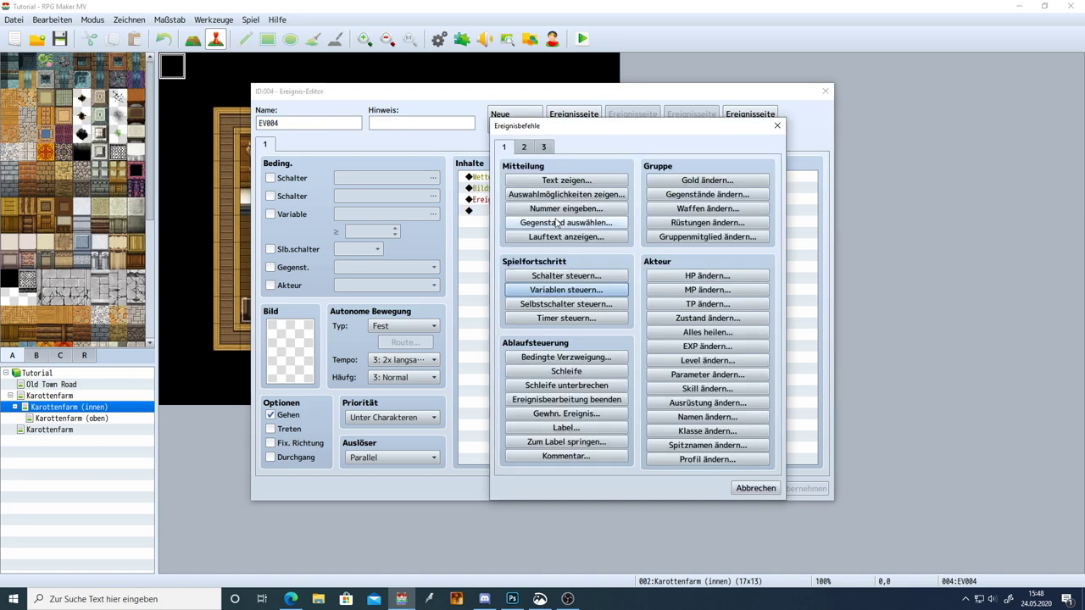
click(566, 275)
click(660, 286)
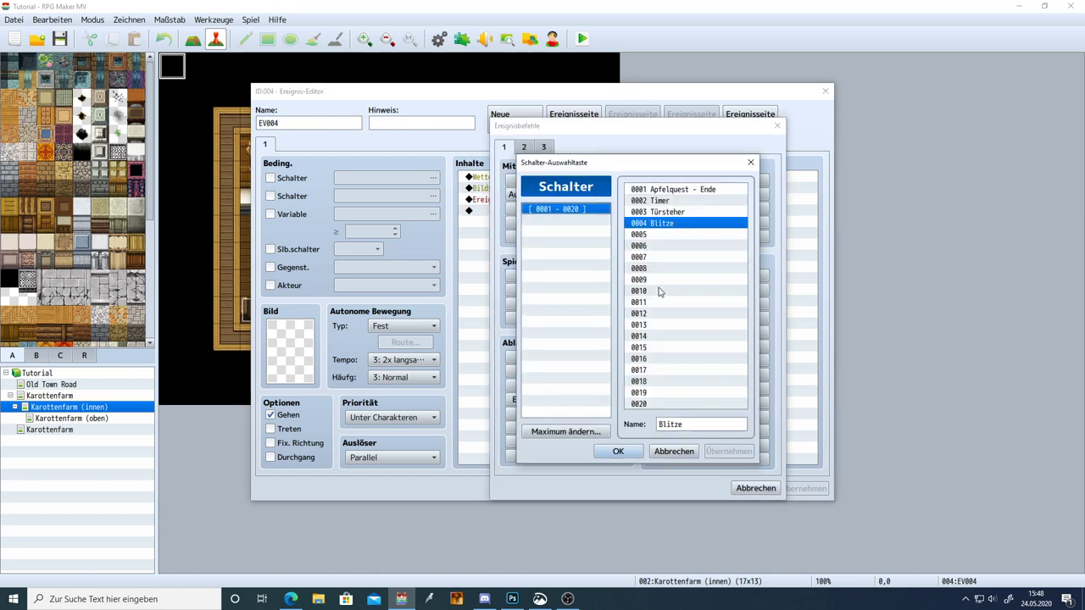
double_click(663, 224)
click(623, 341)
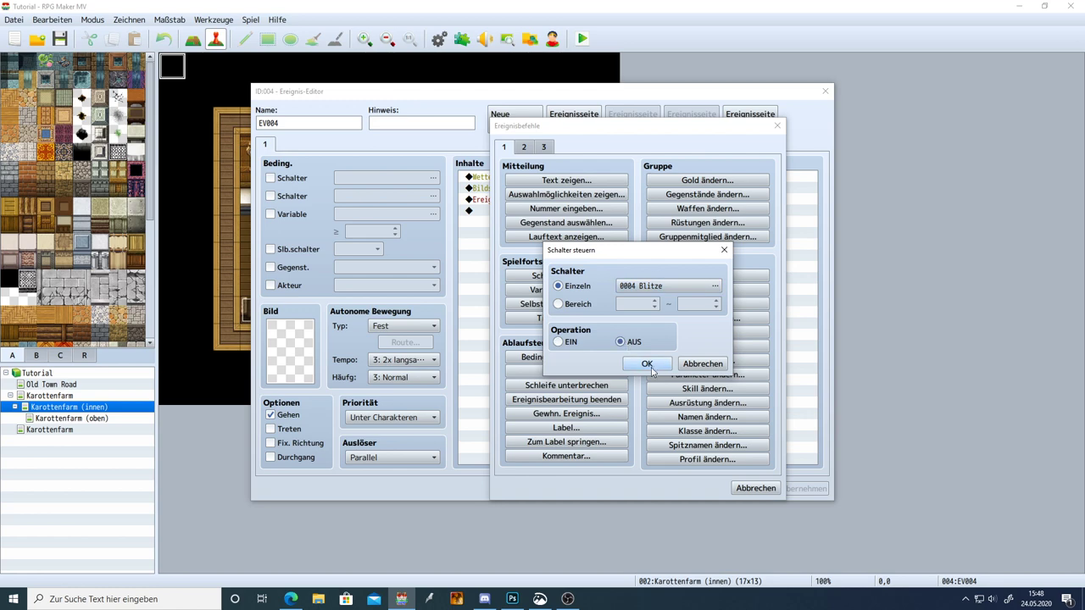
click(646, 364)
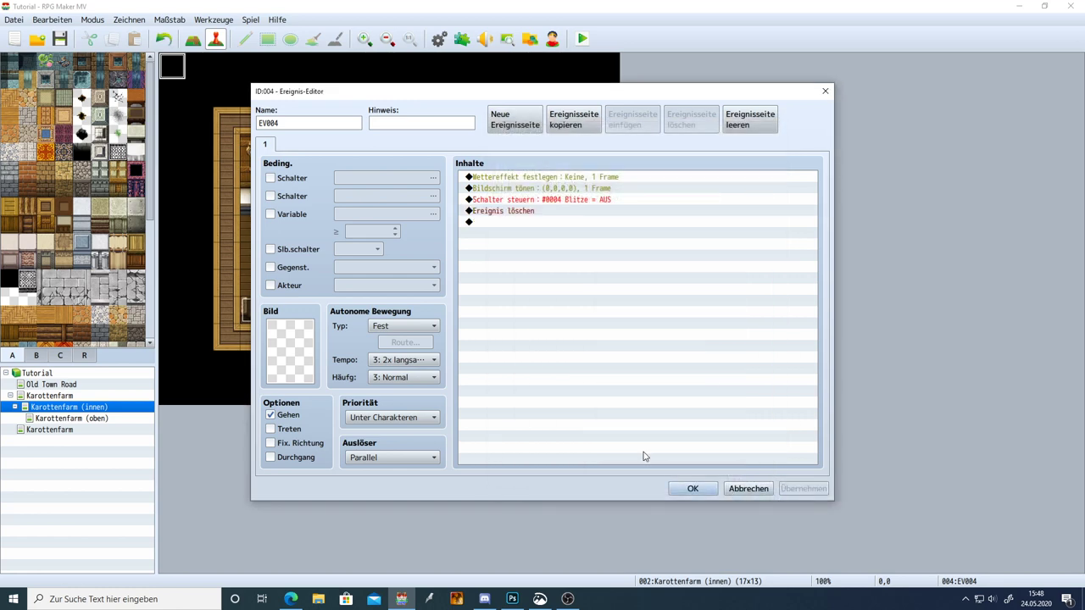
click(291, 180)
click(382, 178)
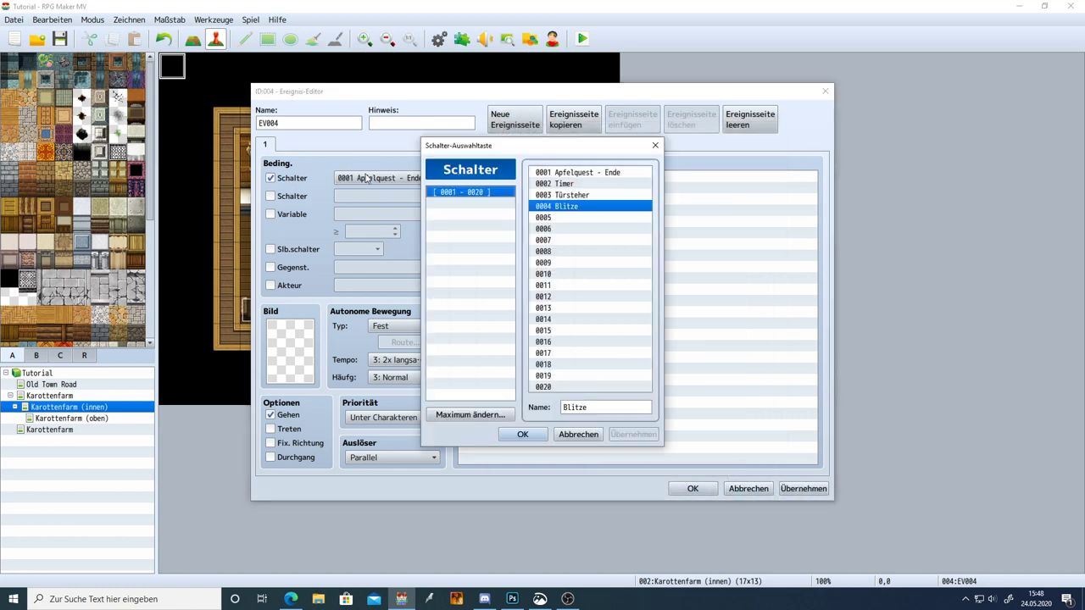
double_click(580, 209)
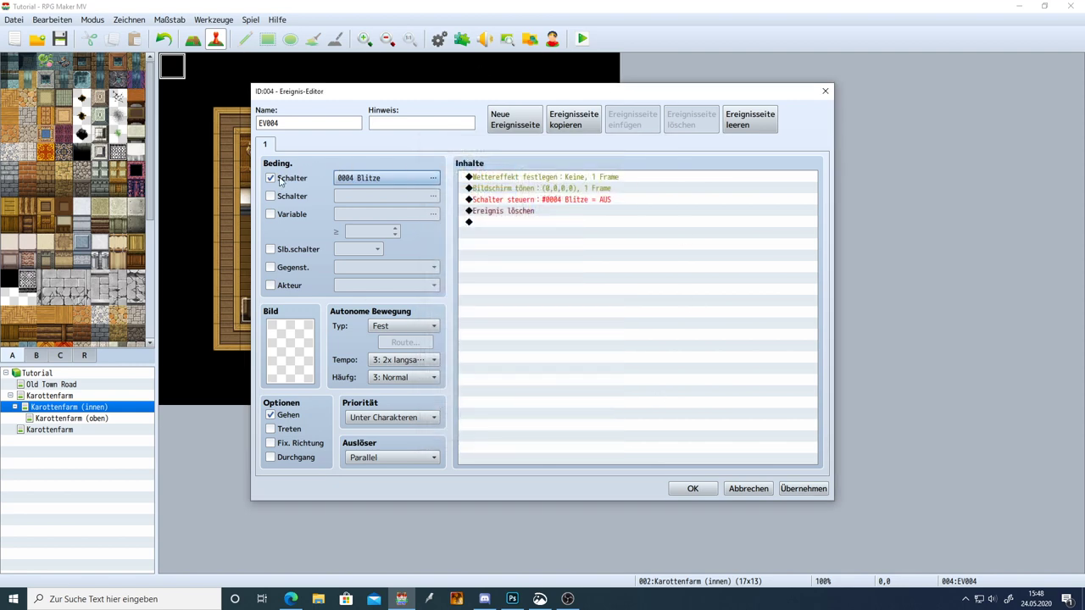
click(280, 181)
Step: Apply the changes to event EV004 and close its editor
click(802, 489)
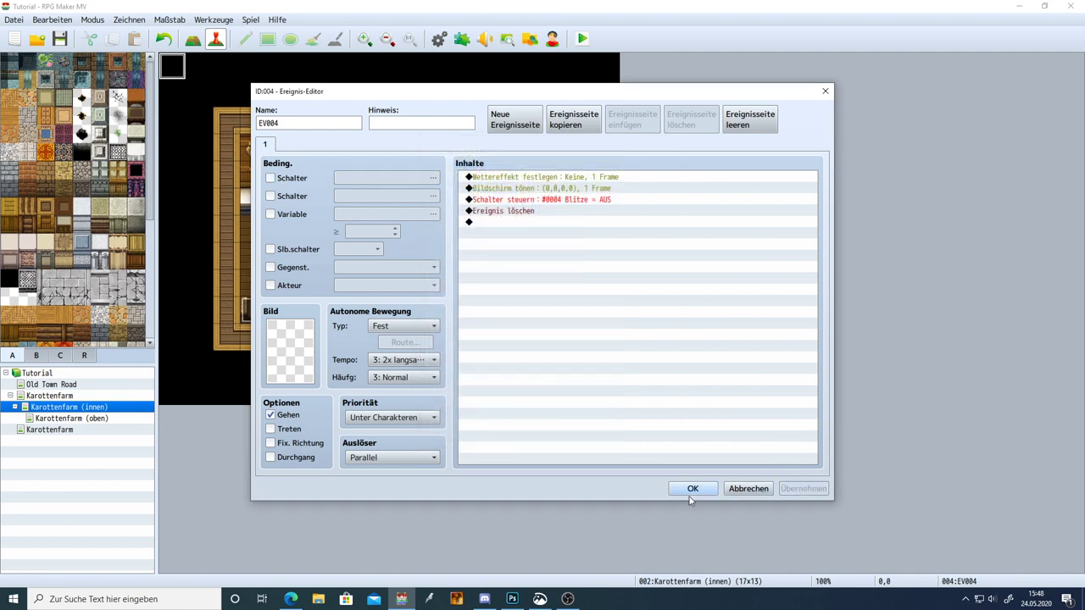
click(692, 489)
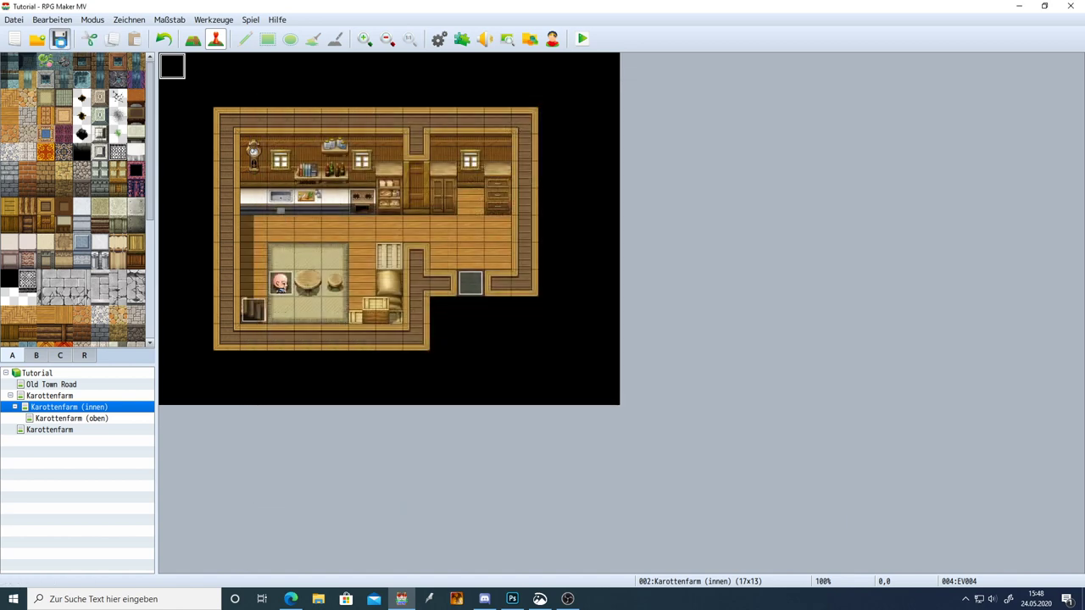
Step: Playtest the game, walk the party across the farm and the neighbouring tent area to check the thunderstorm, and close the test
click(582, 39)
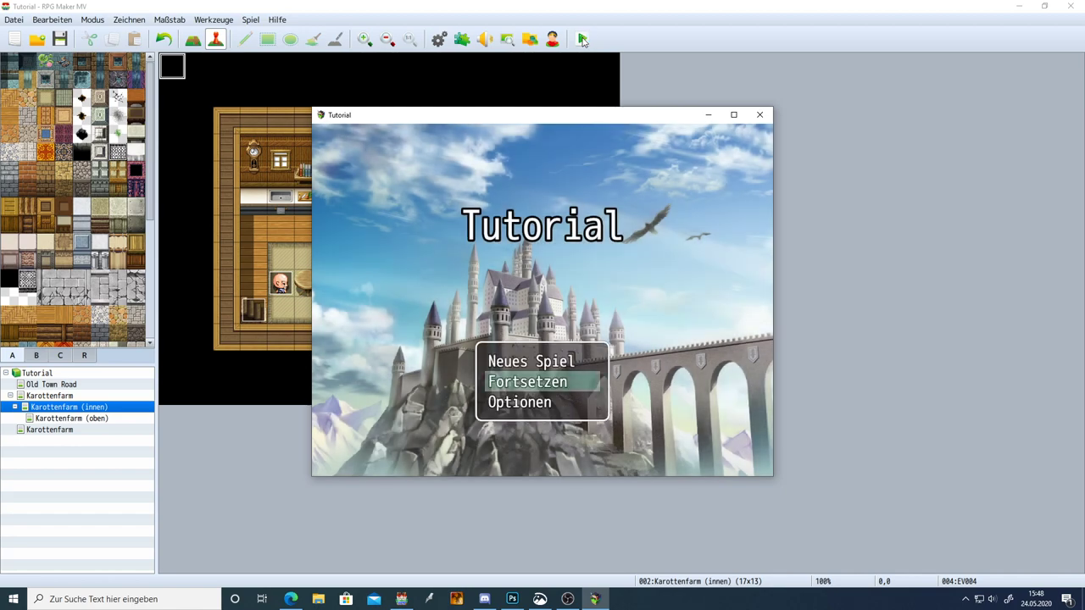
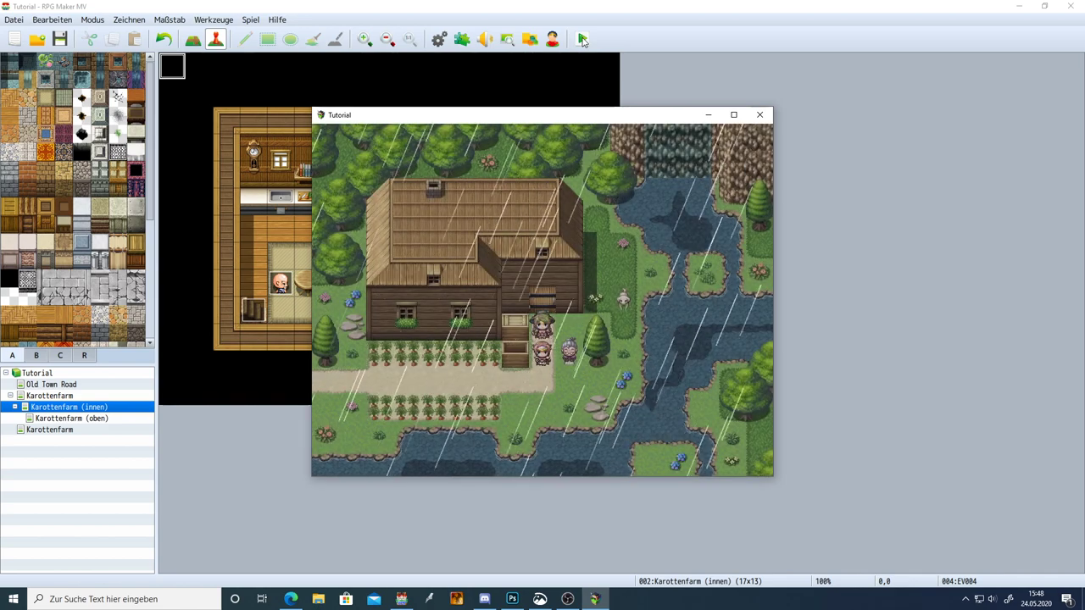
key(Down)
key(Left)
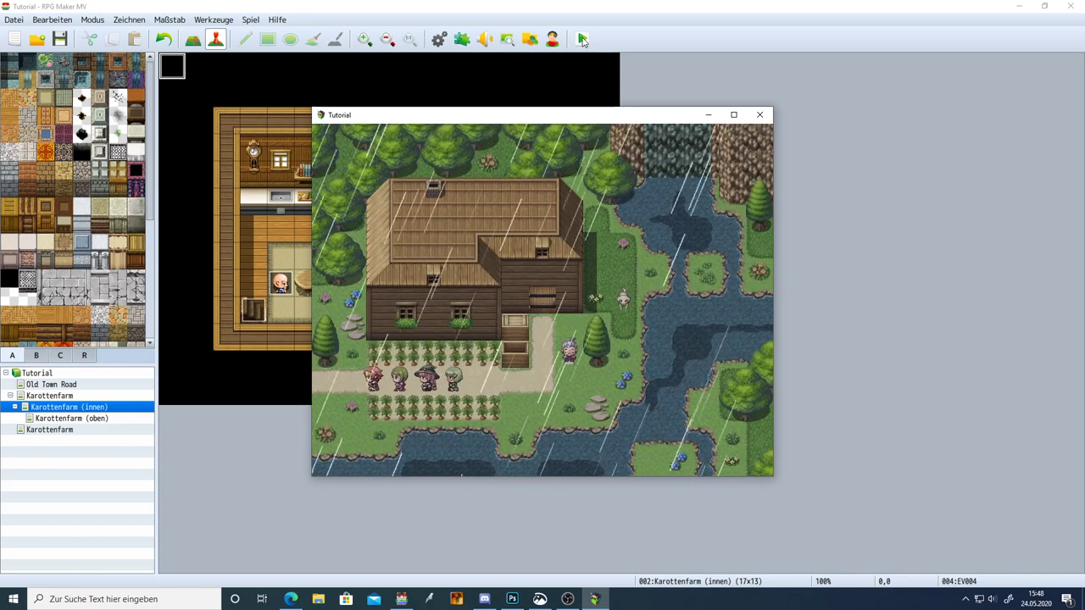
key(Right)
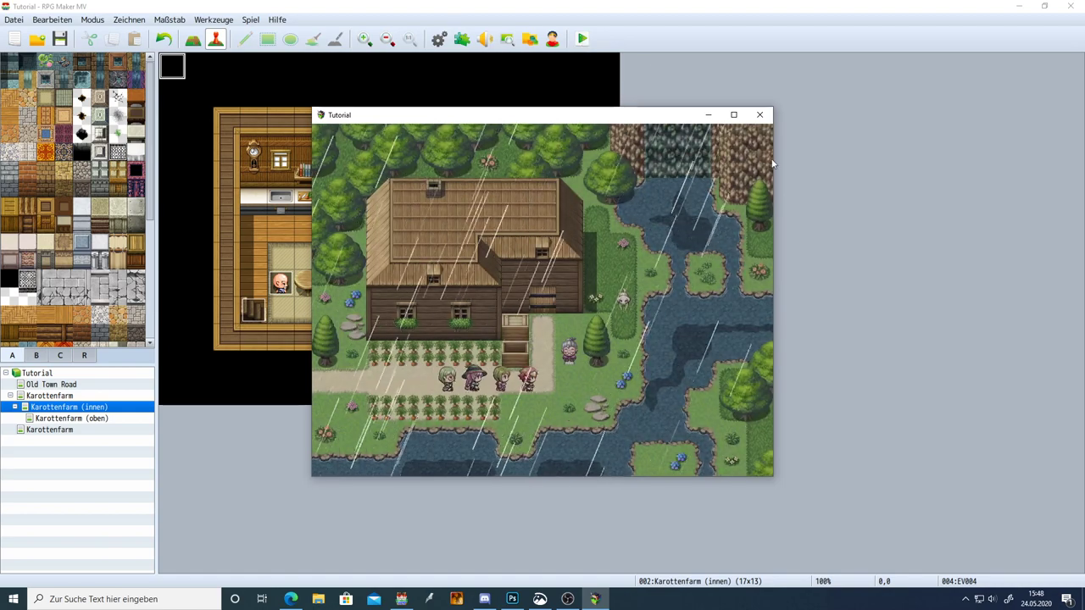
key(Left)
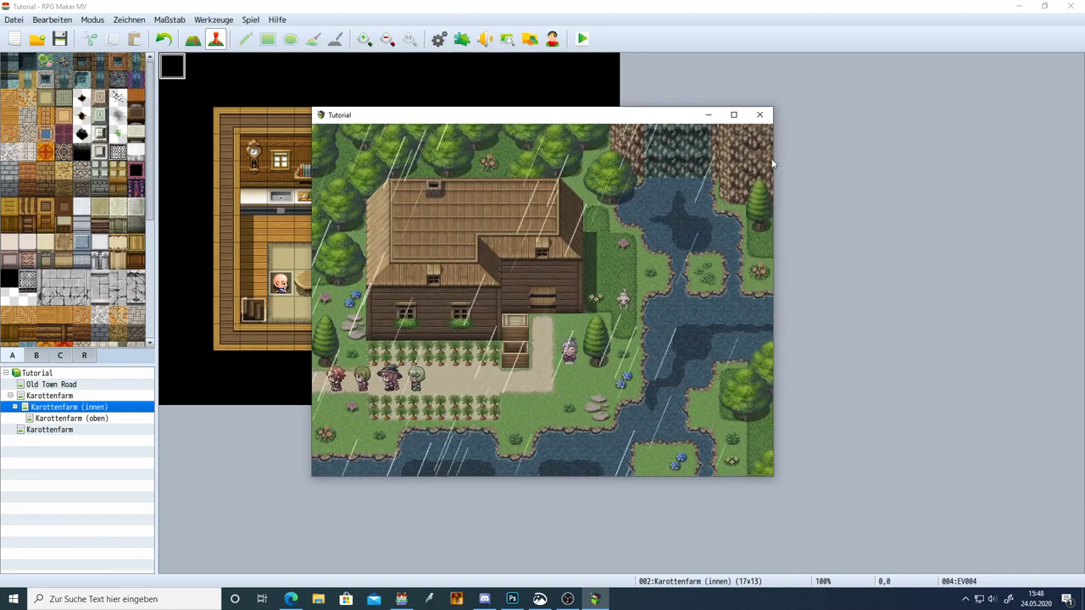
key(Left)
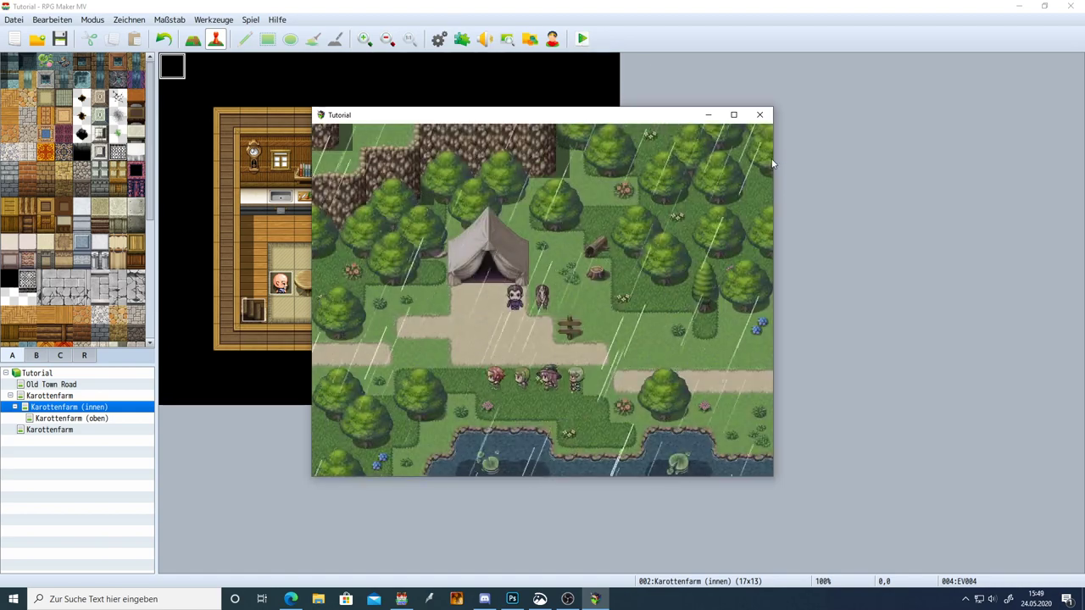
key(Up)
key(Left)
key(Right)
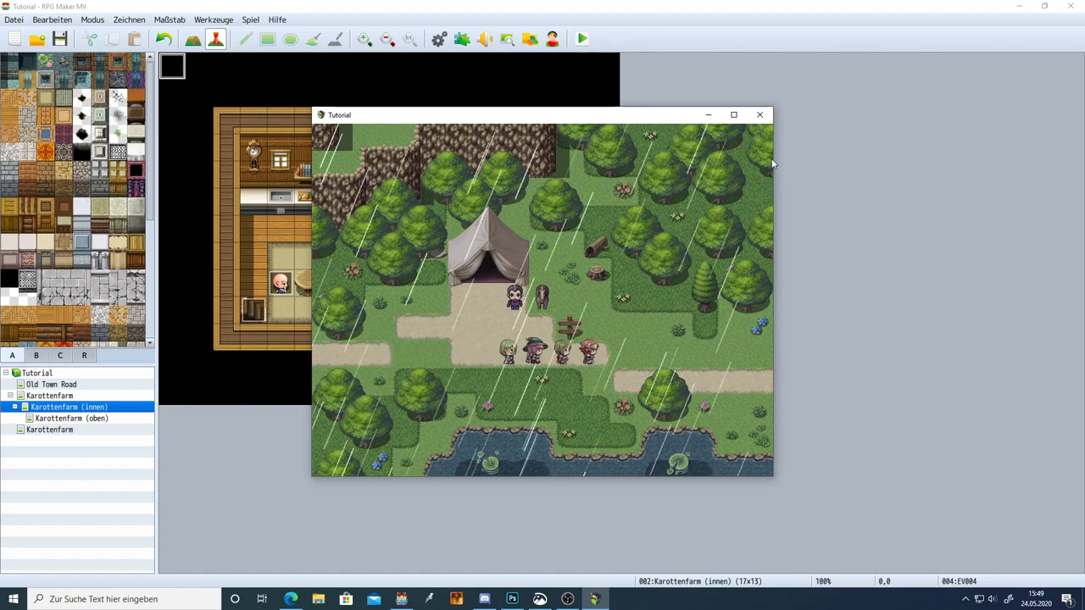
key(Right)
key(Down)
key(Left)
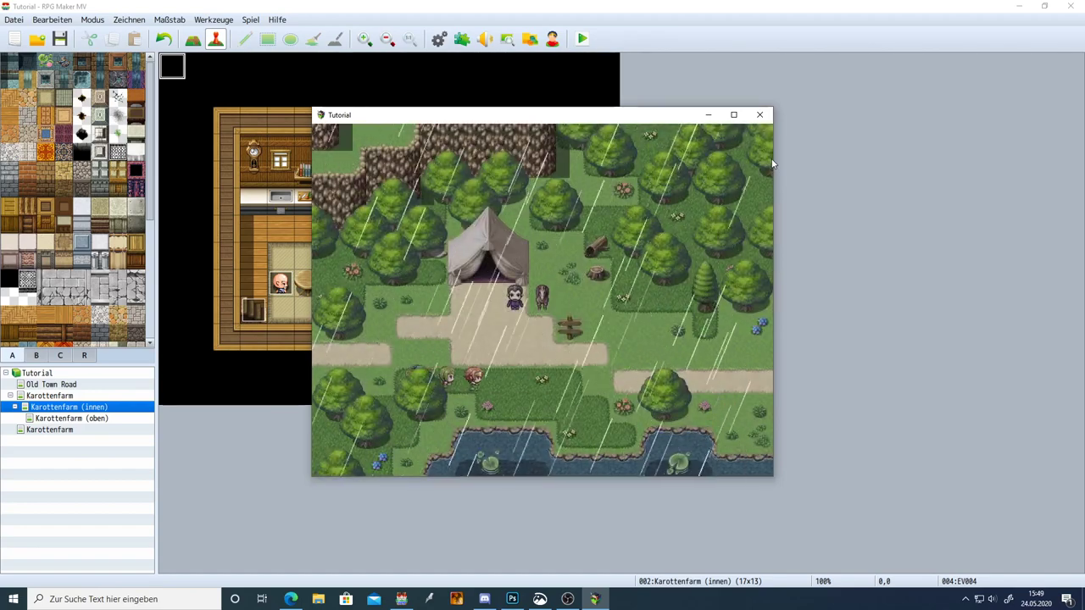
key(Right)
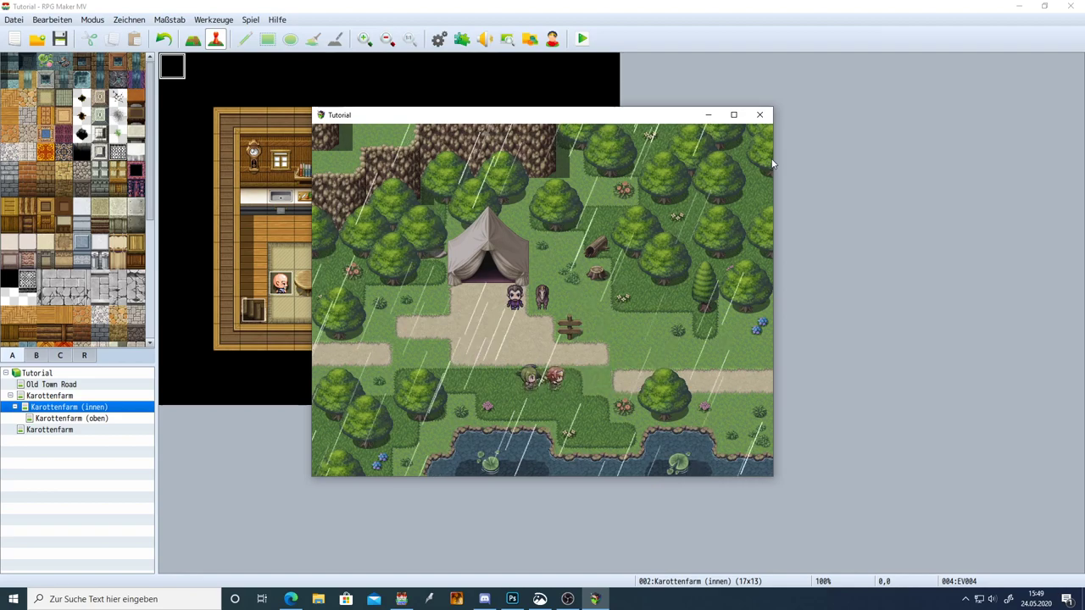
key(Right)
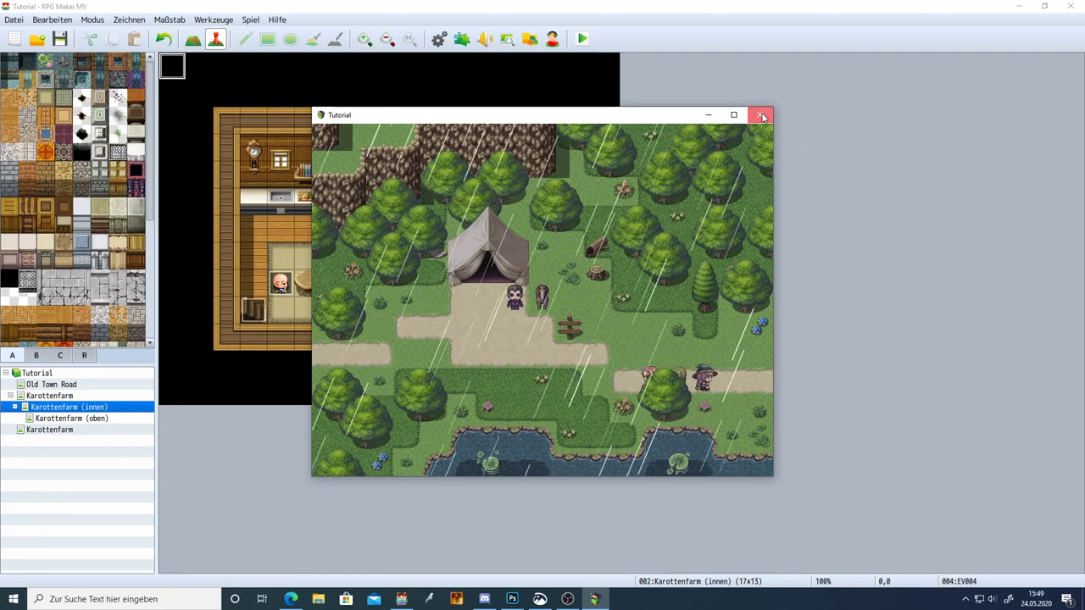
click(762, 117)
Step: In the database's Blitze common event, set 0011 Blitz Random to a random value from 120 to 1200
click(438, 38)
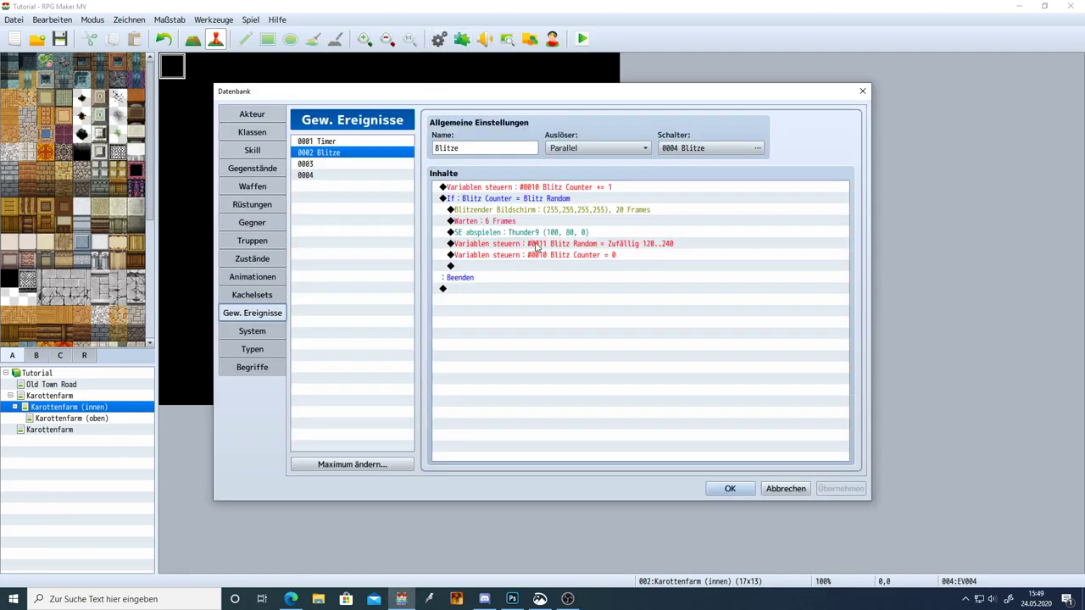
double_click(534, 243)
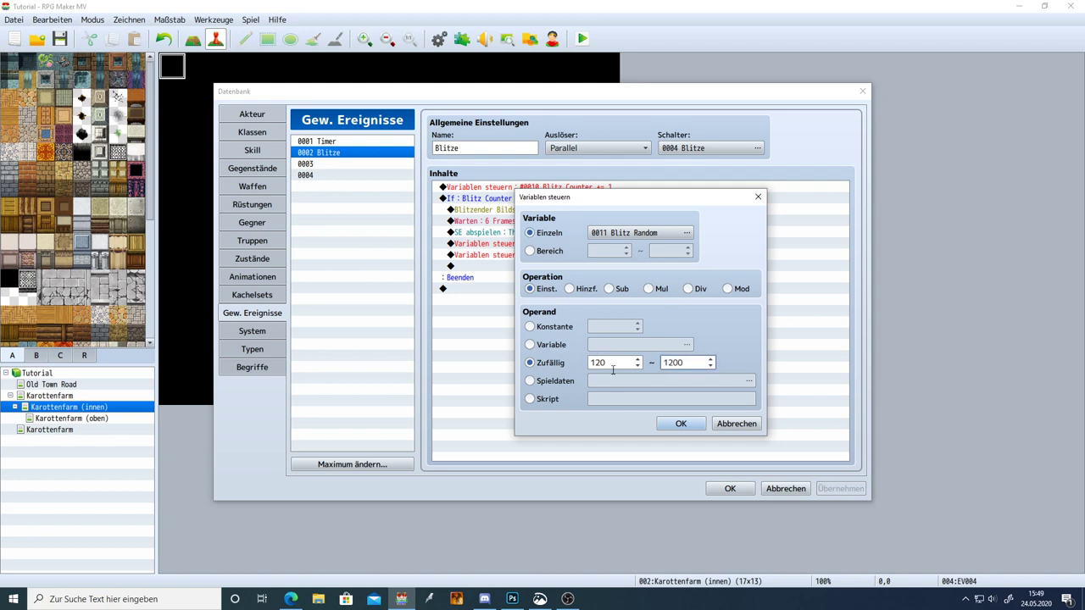
double_click(691, 362)
click(682, 423)
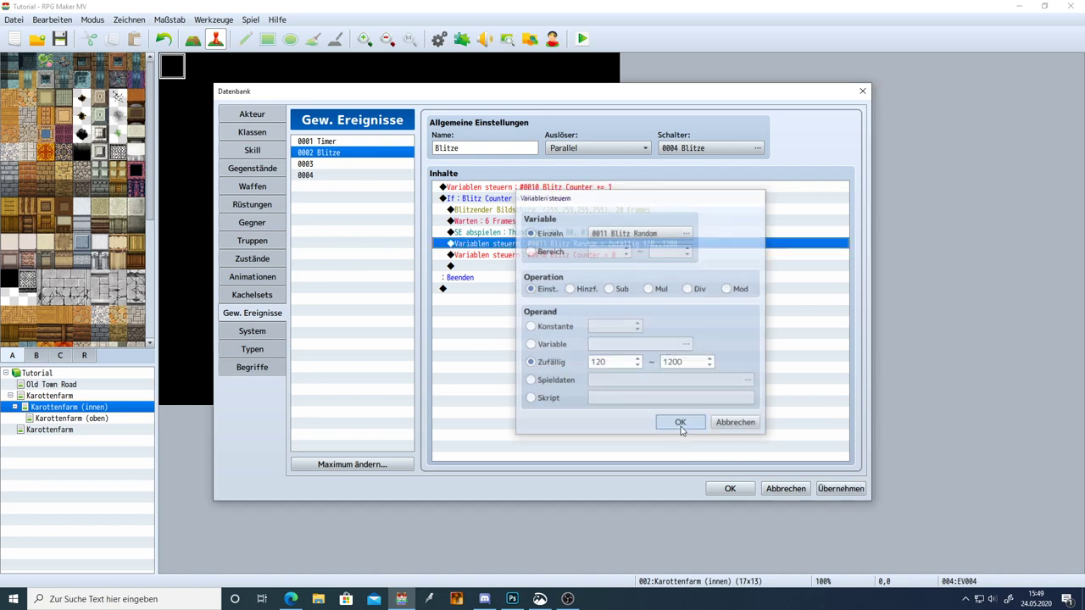
click(731, 487)
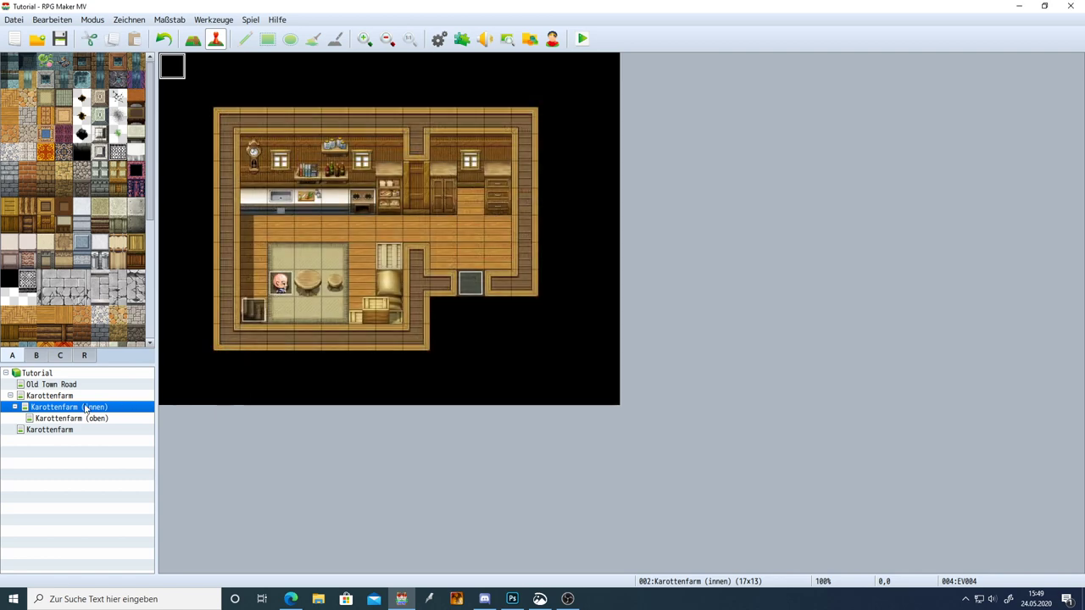
Step: On the Karottenfarm outdoor map, set the Wetter event's 0011 Blitz Random command to a random value from 120 to 1200
click(75, 419)
click(66, 408)
click(63, 398)
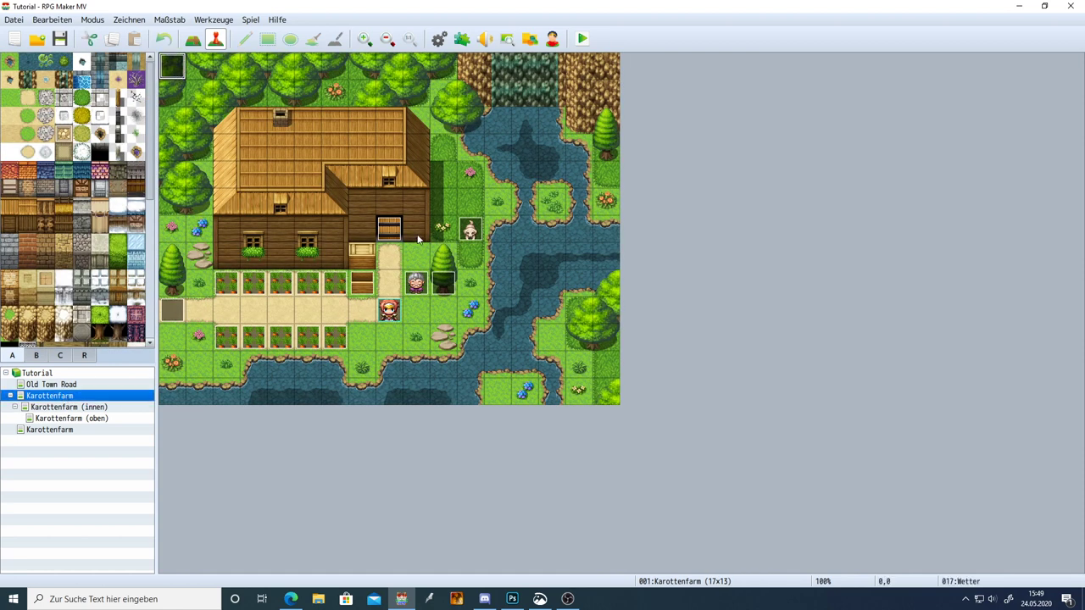
double_click(167, 64)
double_click(610, 212)
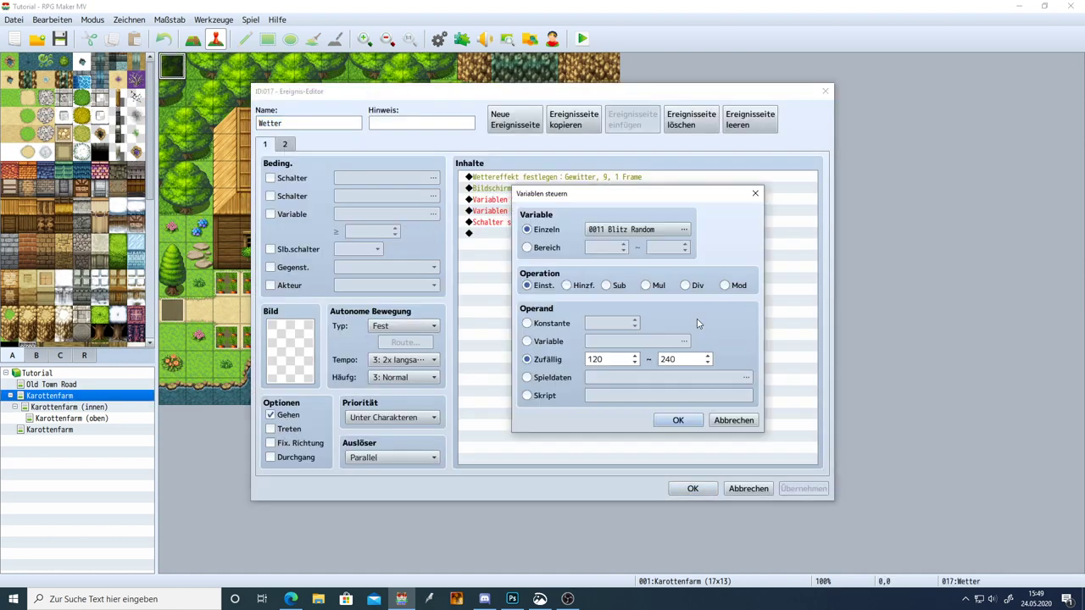
double_click(681, 357)
click(677, 421)
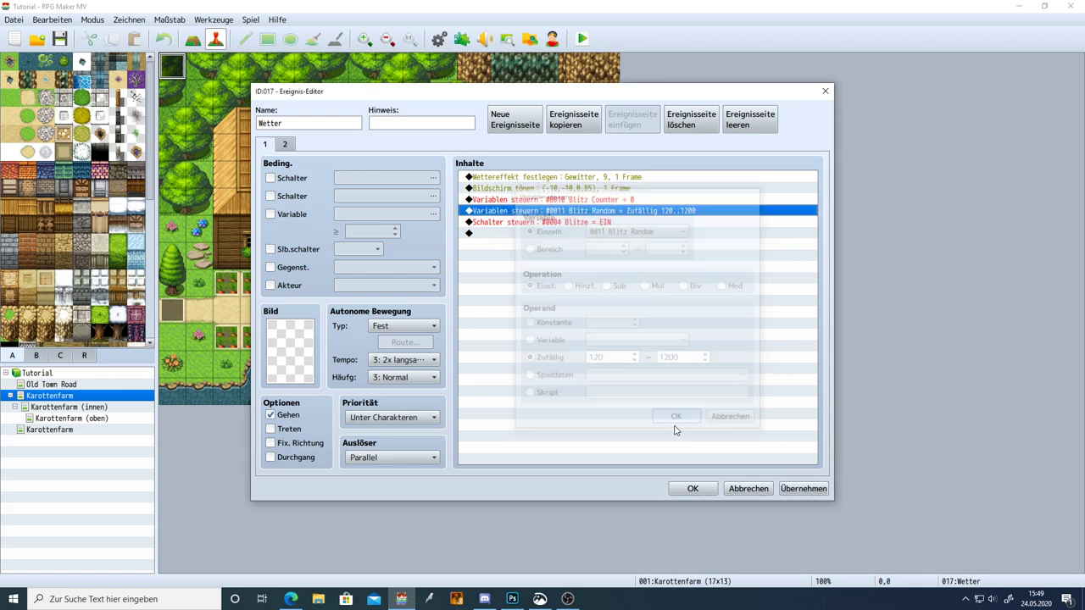
click(695, 490)
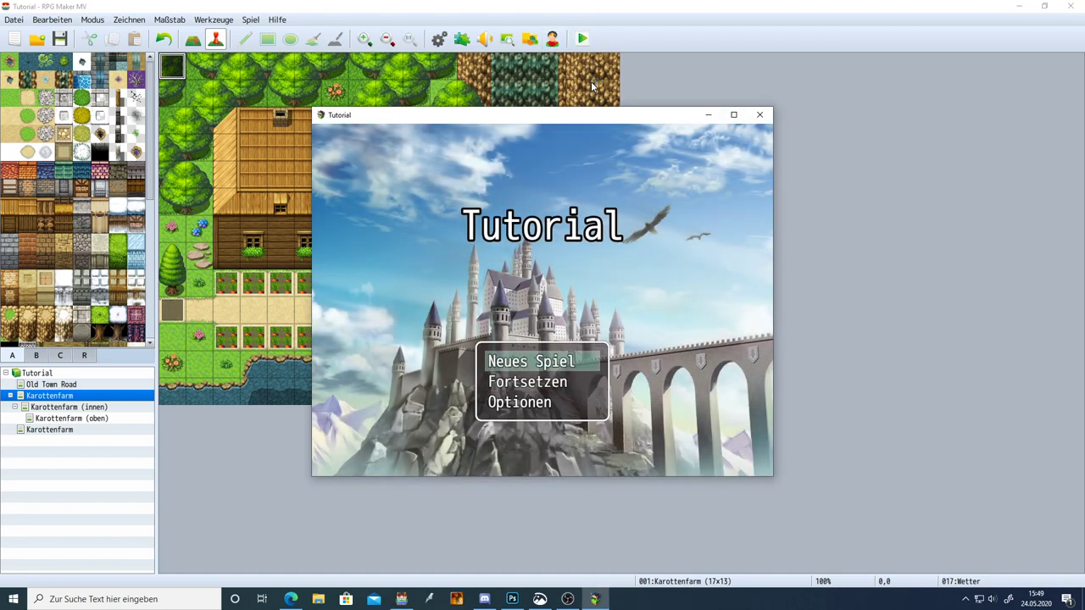
Step: Browse the entries of the playtest's title menu and close the test
key(Down)
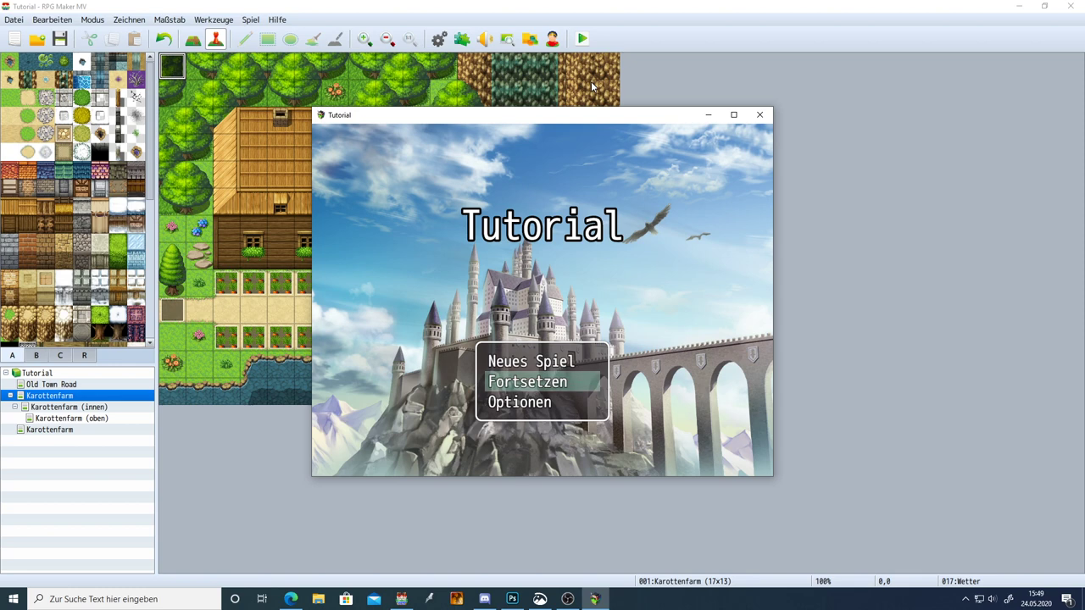
key(Down)
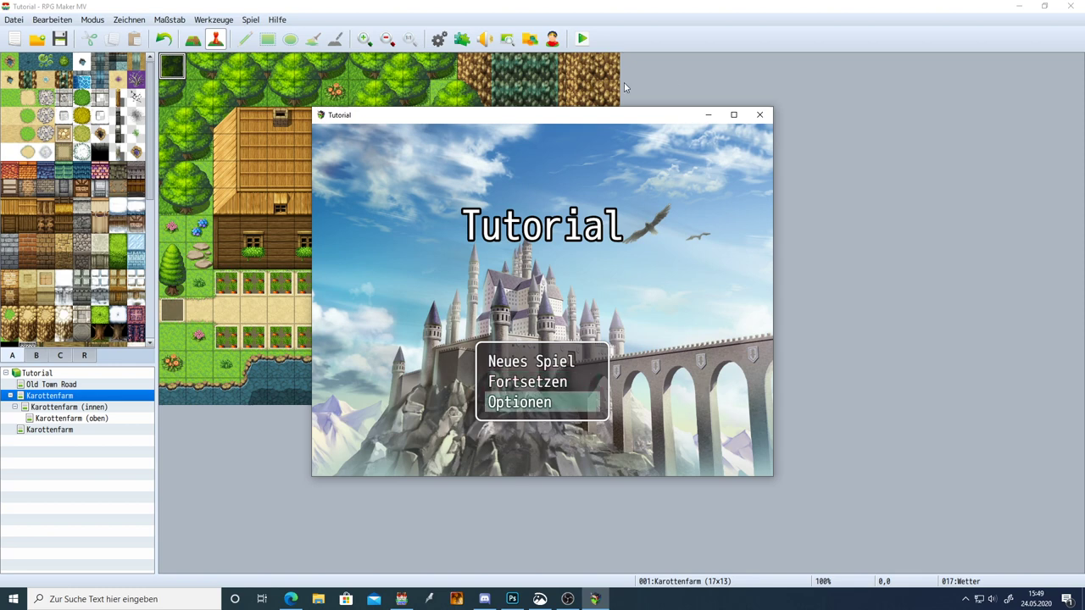
click(759, 114)
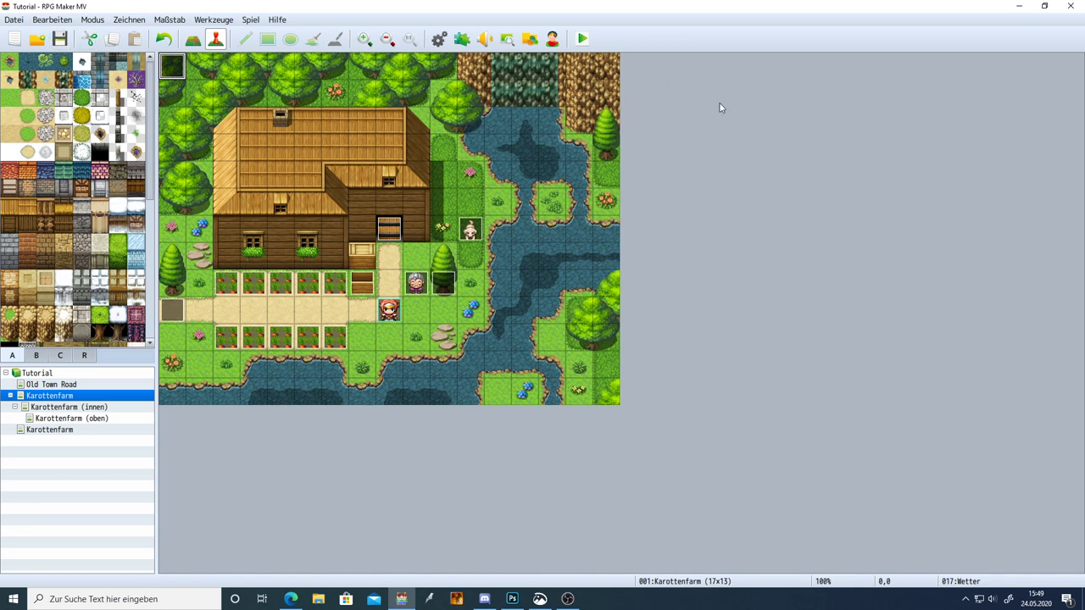